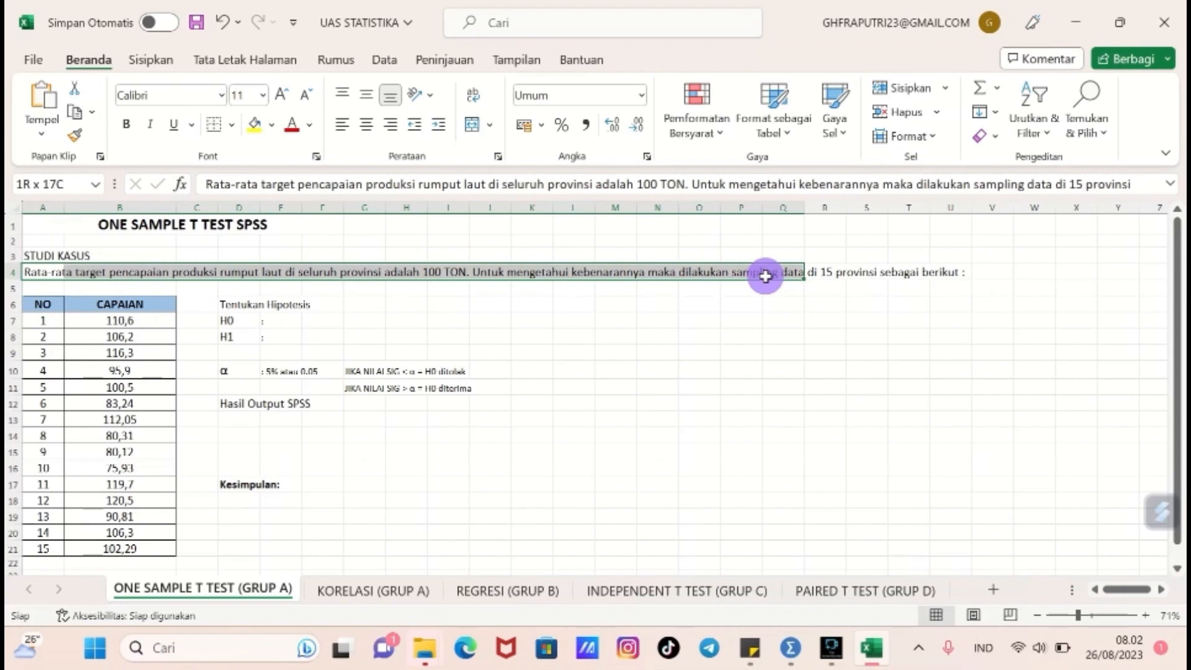
# Review the case study statement, the CAPAIAN values for the 15 provinces, and the H0 and H1 hypothesis rows
pyautogui.moveTo(765, 276); pyautogui.dragTo(942, 271)
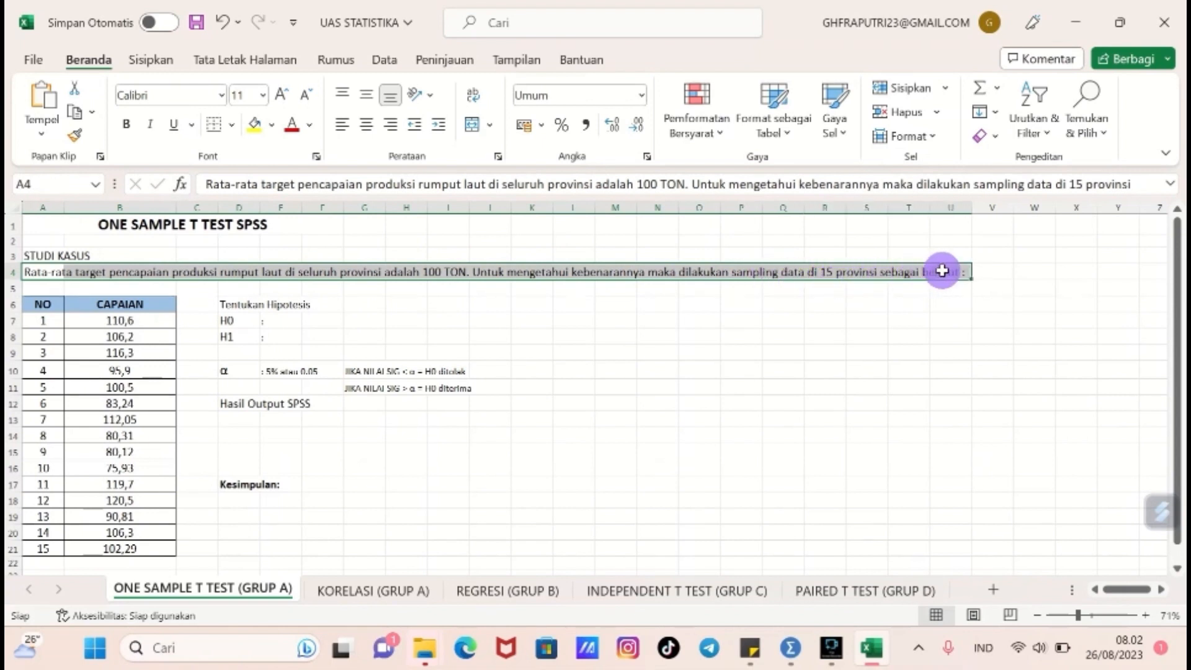
pyautogui.click(134, 321)
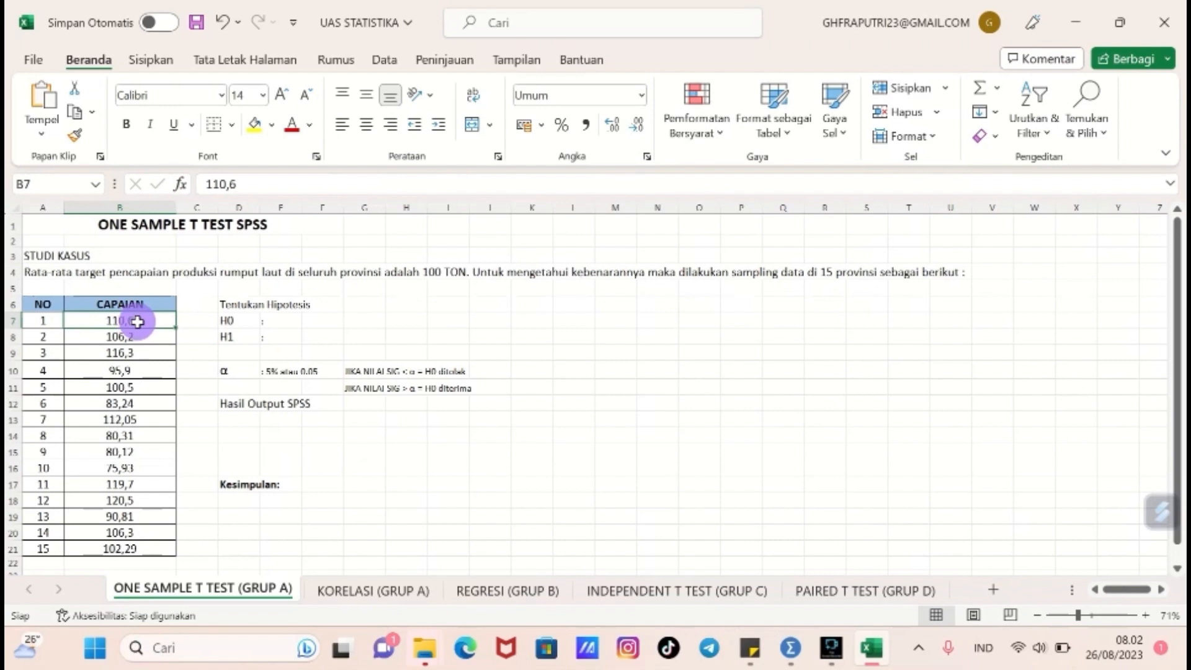
pyautogui.moveTo(138, 320); pyautogui.dragTo(122, 547)
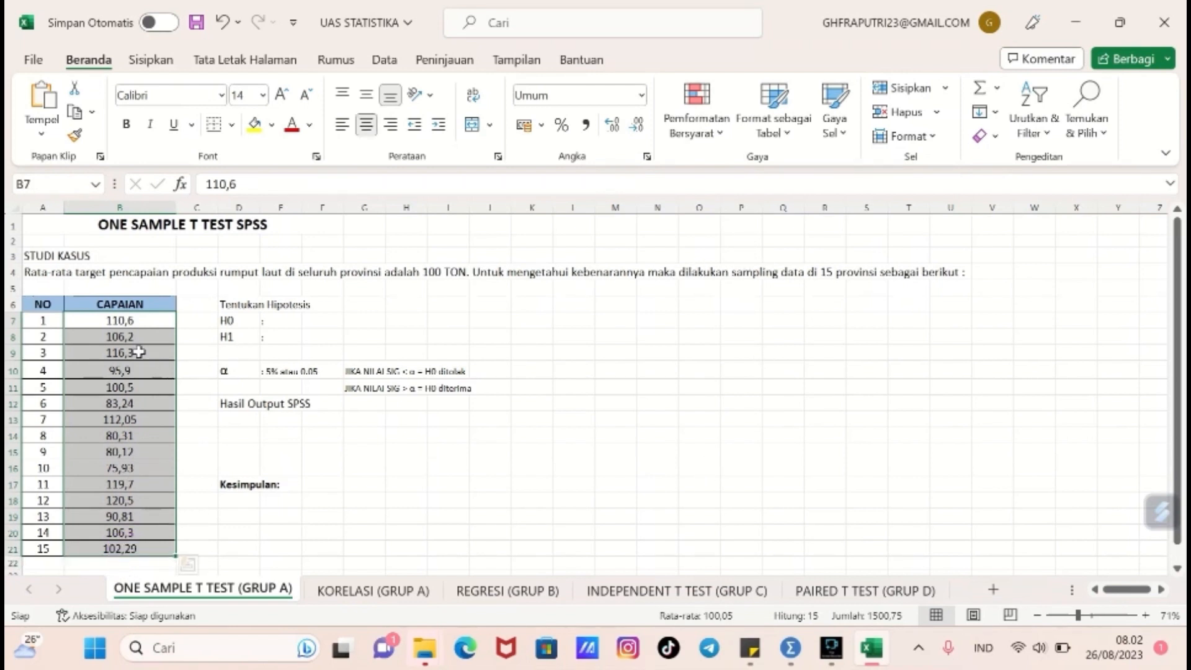
pyautogui.click(192, 347)
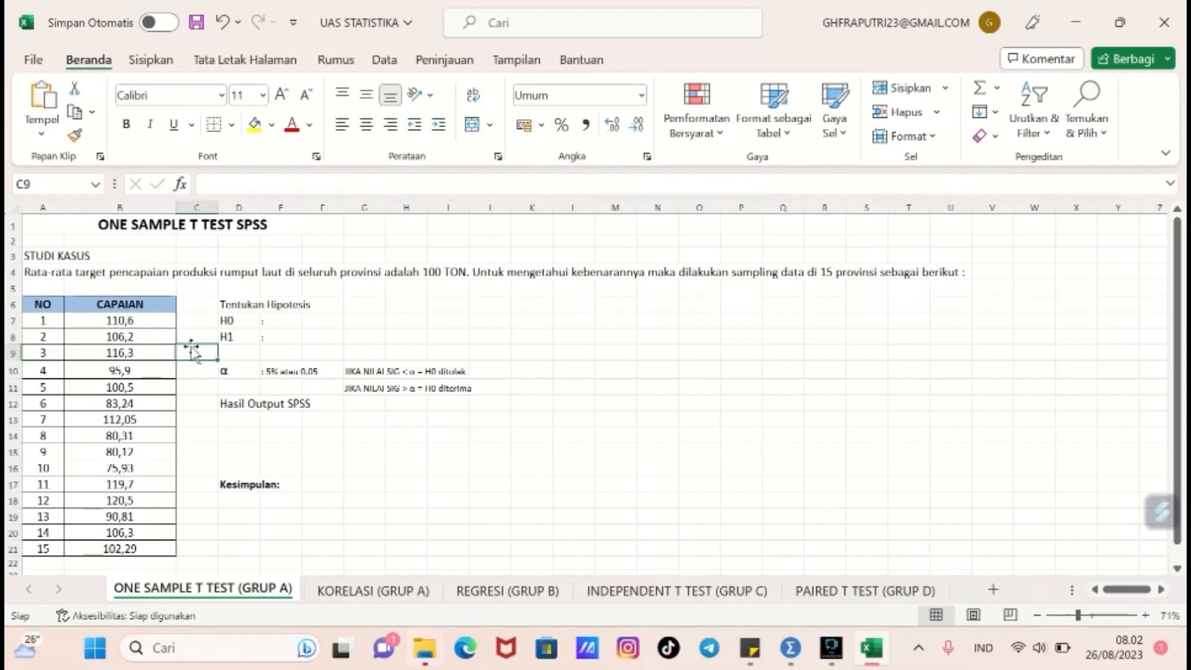
pyautogui.click(255, 304)
pyautogui.moveTo(254, 304); pyautogui.dragTo(304, 305)
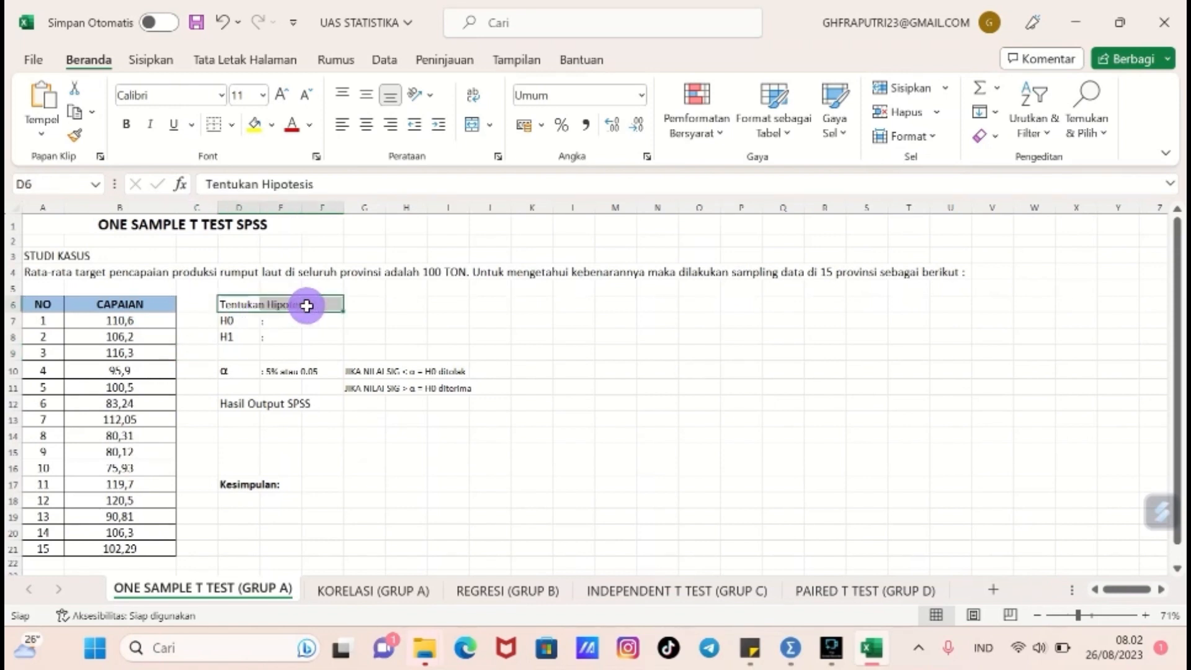
pyautogui.click(228, 320)
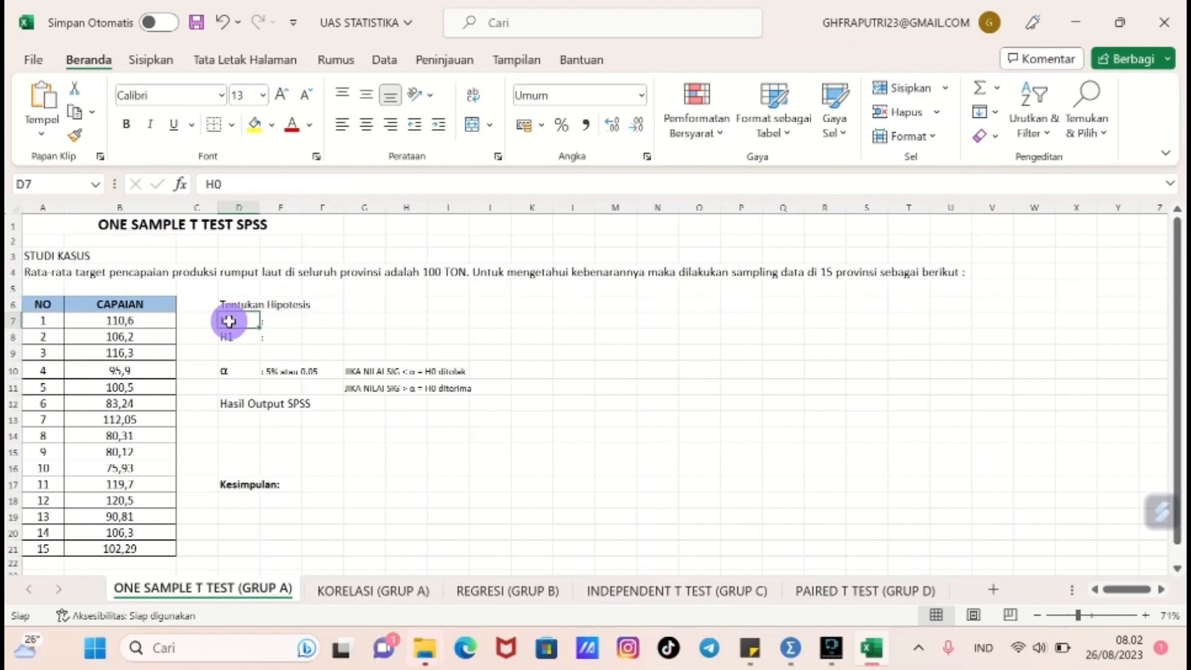
pyautogui.click(247, 340)
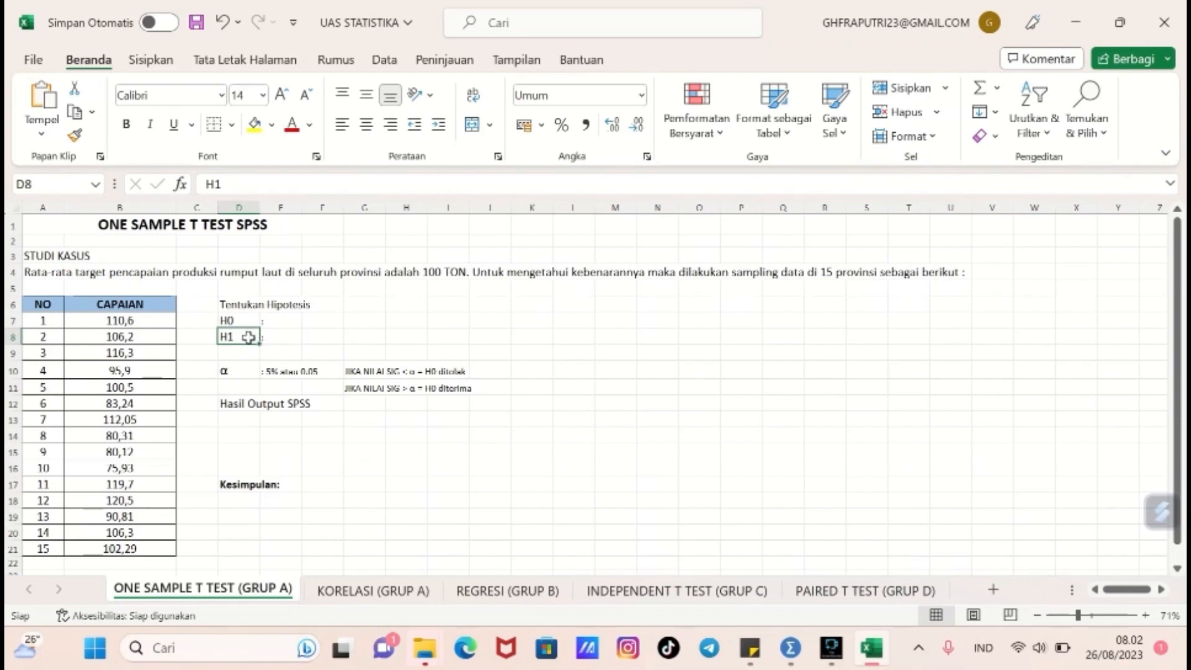
# Complete the H0 hypothesis in E7 as ": rata rata capaian tidak sama dengan 100 ton"
pyautogui.click(283, 319)
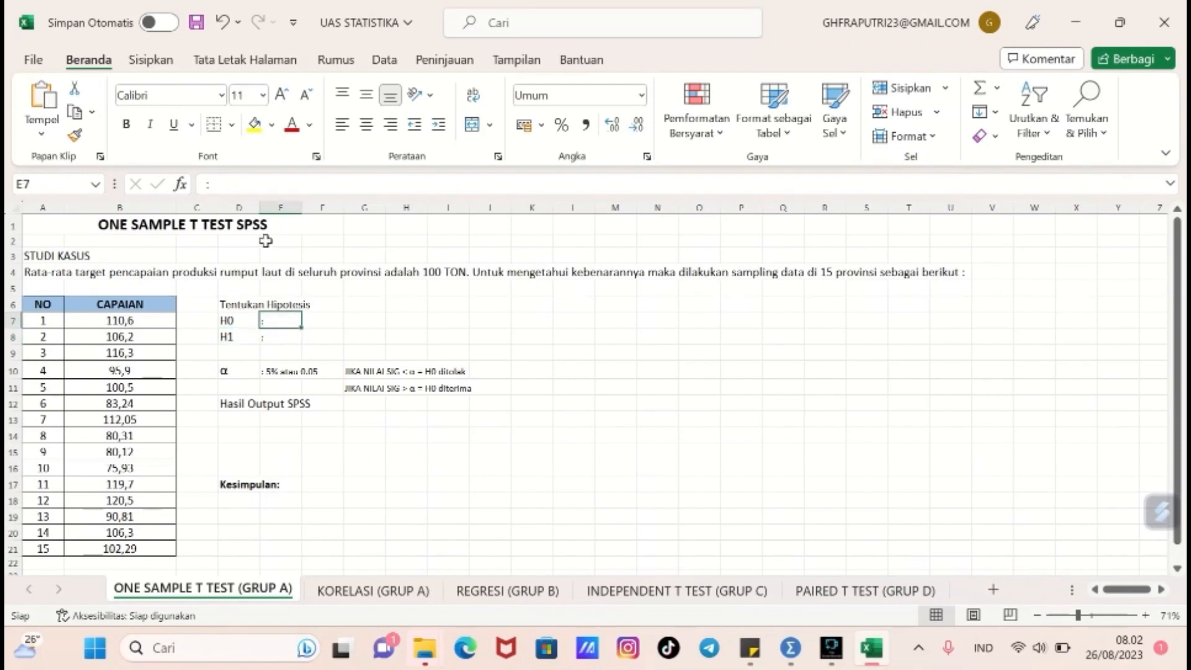
pyautogui.click(237, 185)
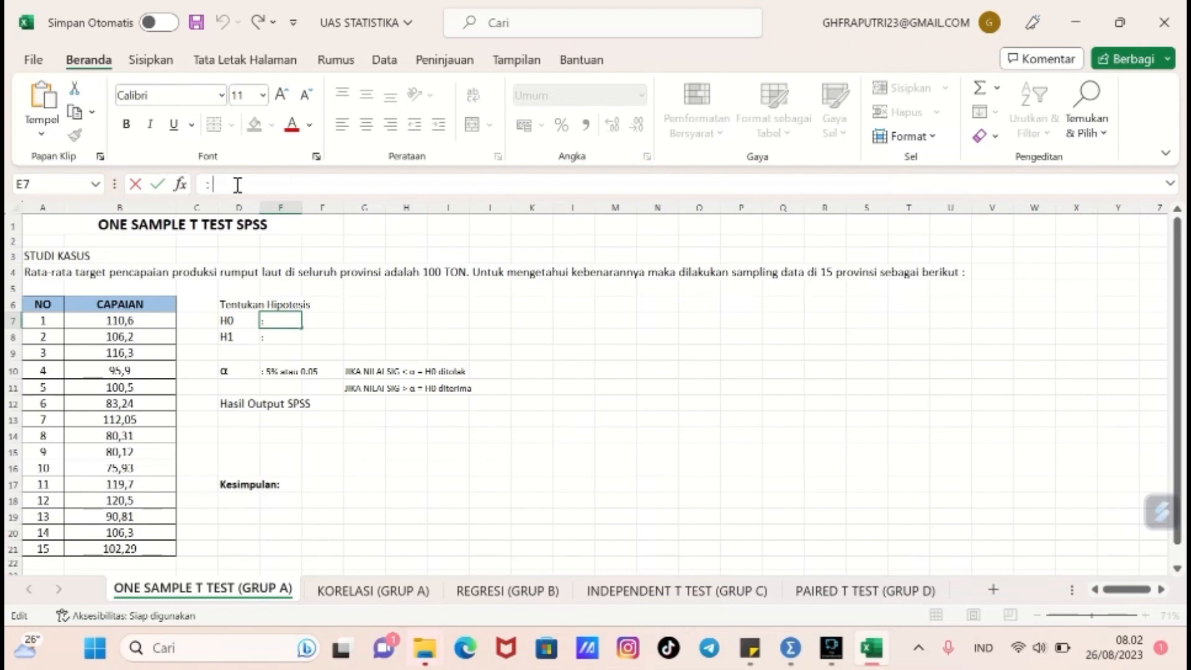
pyautogui.write('rata rata capaian tidak sama dengan 100 ton')
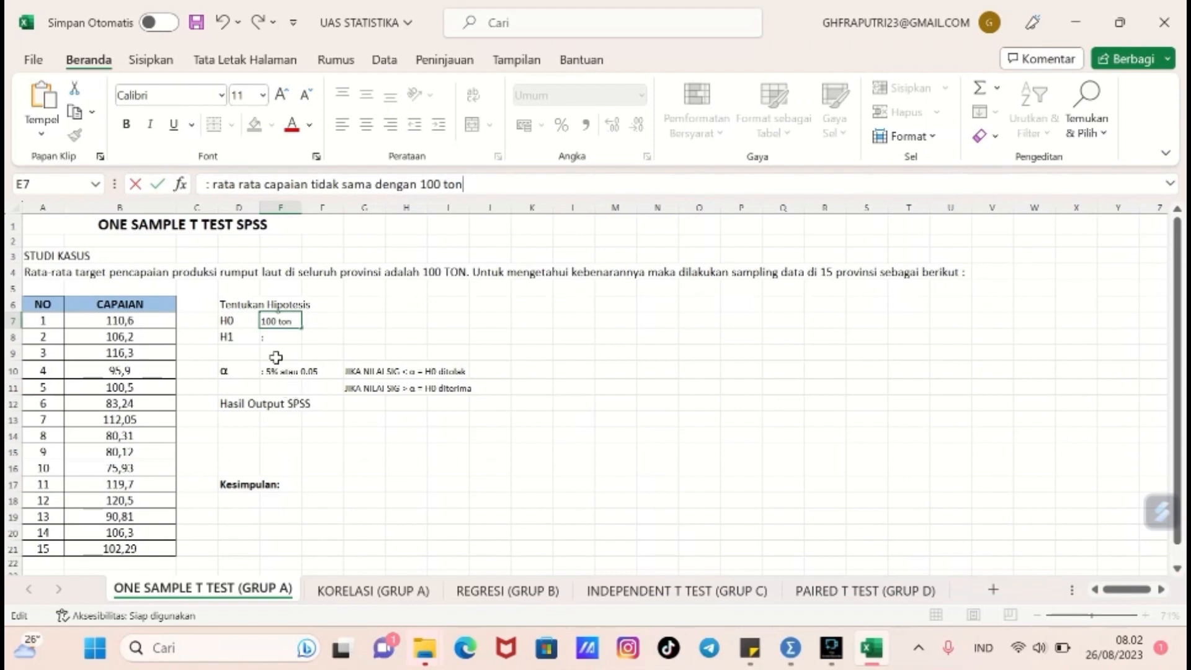
# Complete the H1 hypothesis in E8 as ": rata rata capaian adalah sama dengan 100 ton"
pyautogui.click(281, 337)
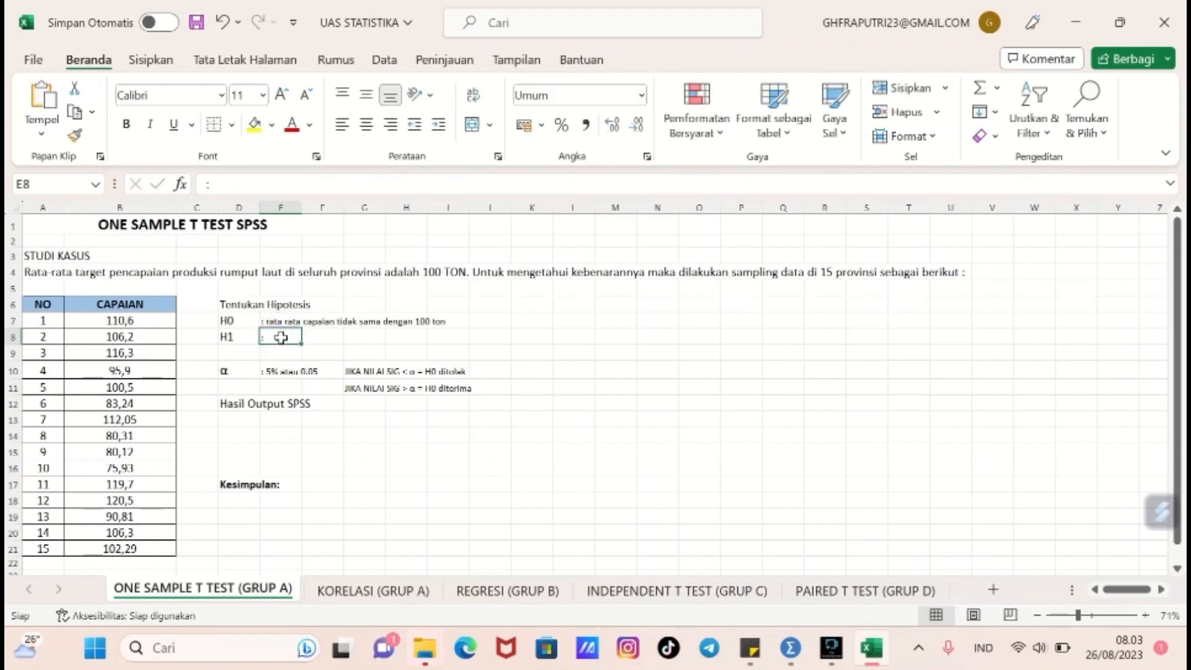
pyautogui.click(246, 184)
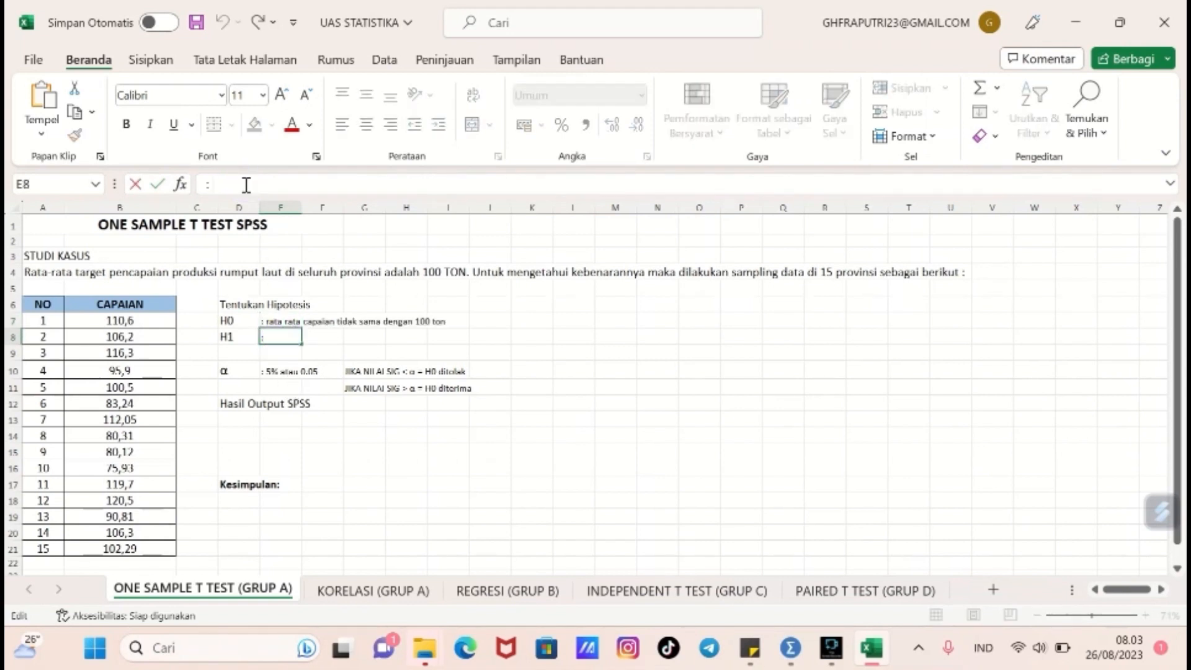
pyautogui.write('rata rata capaian tidak sama dengan 100 ton')
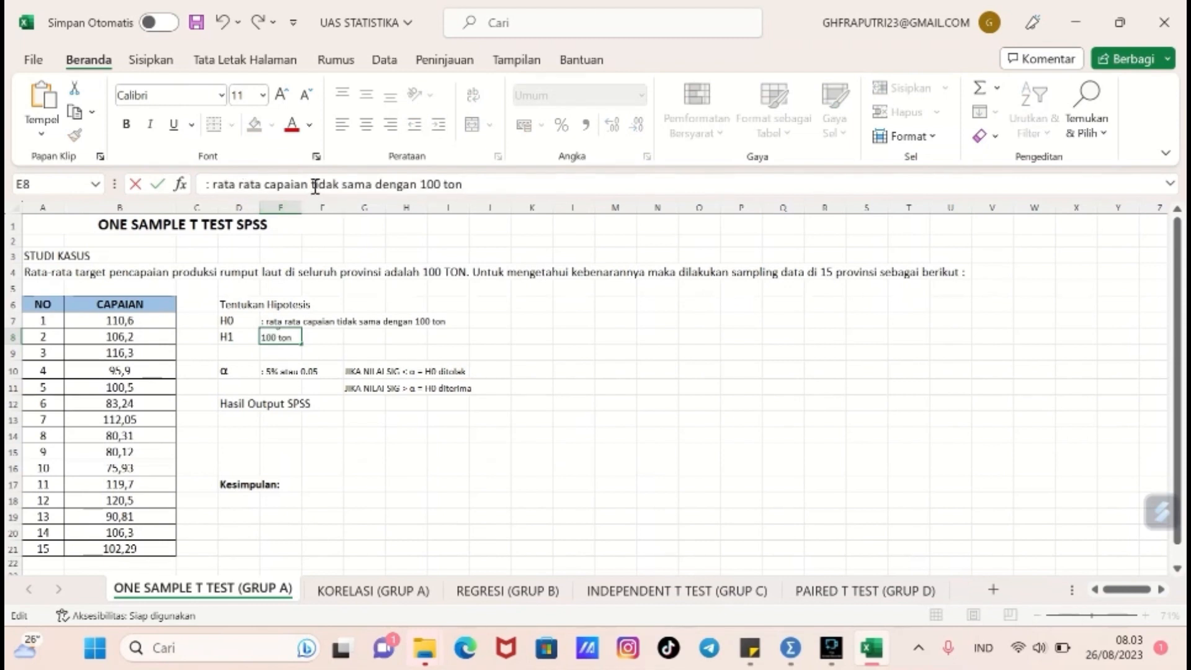
pyautogui.moveTo(315, 186); pyautogui.dragTo(345, 186)
pyautogui.press('BackSpace')
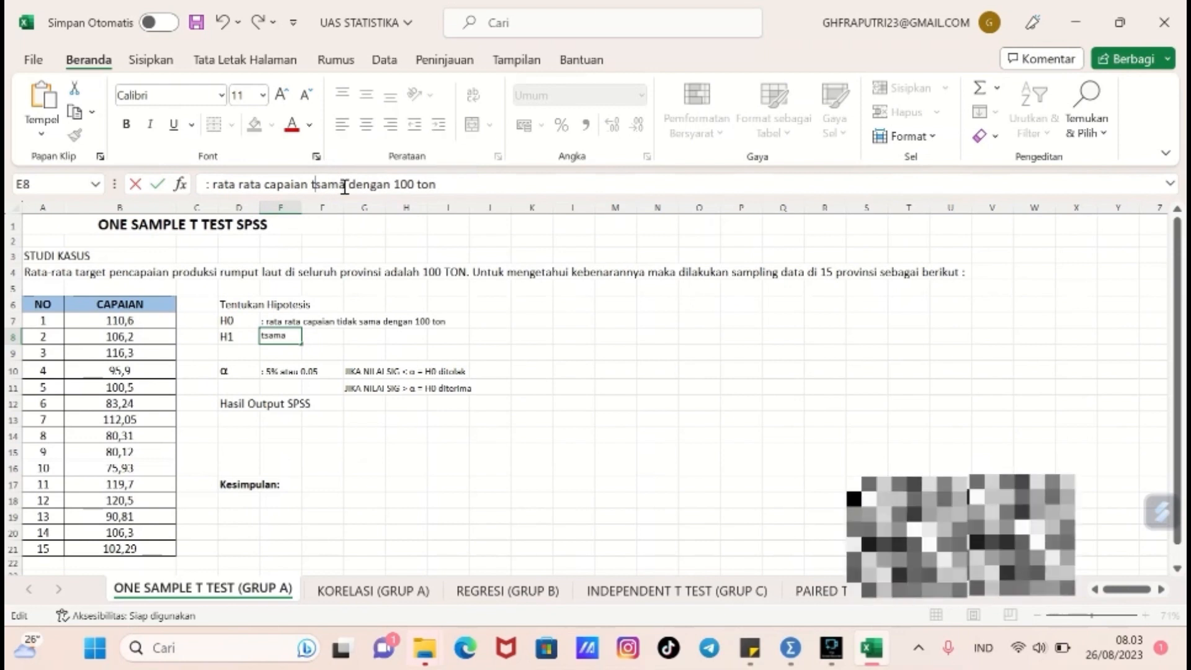
pyautogui.press('BackSpace')
pyautogui.write('AD')
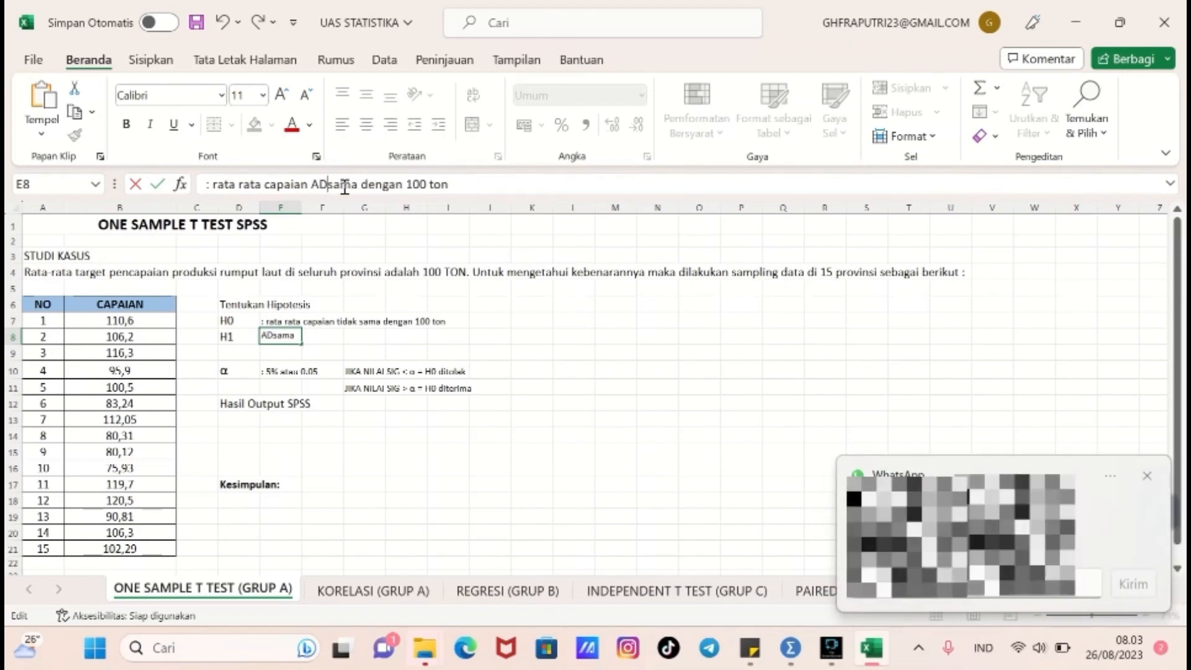
pyautogui.press('BackSpace')
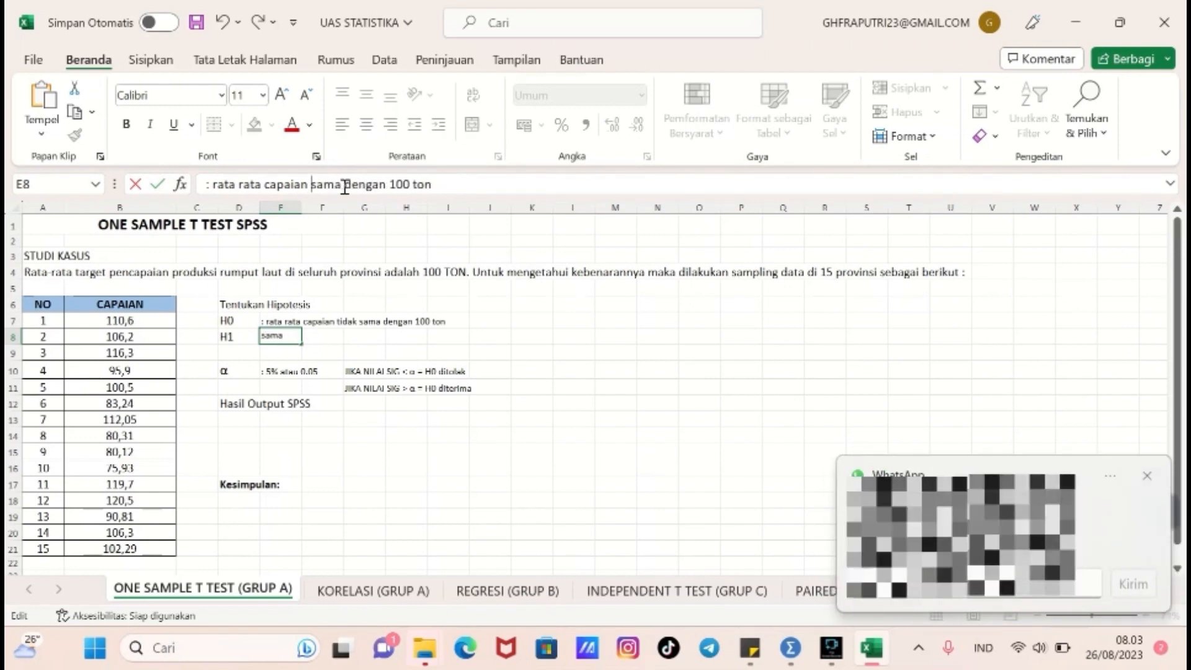
pyautogui.write('adal')
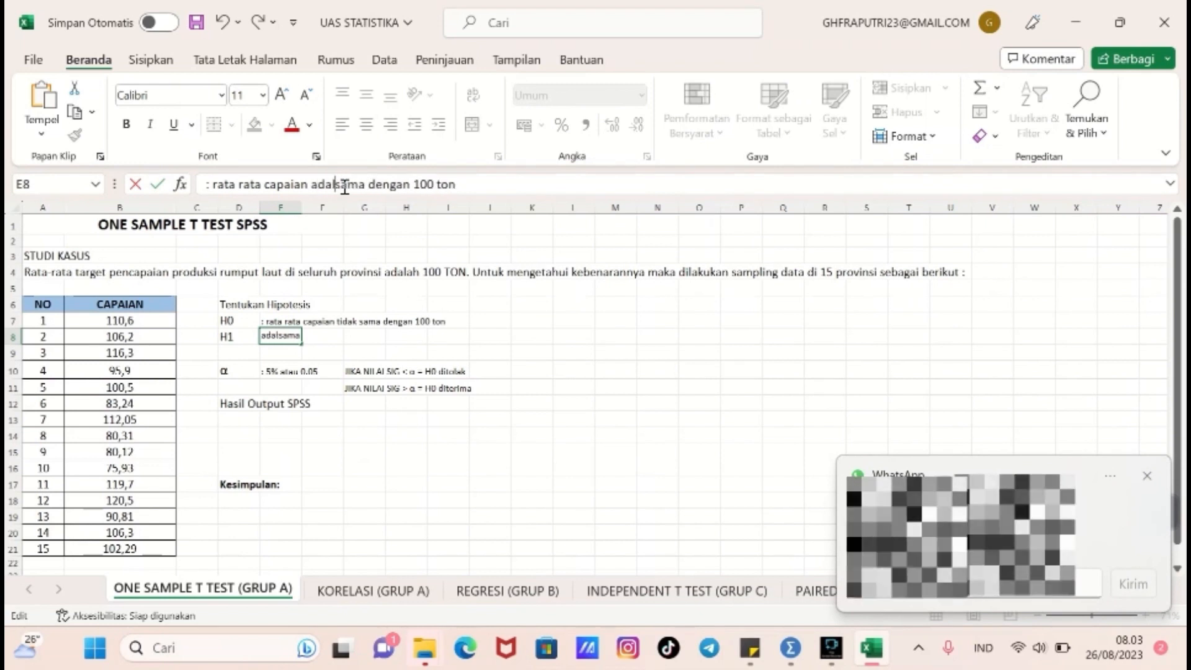
pyautogui.write('ah')
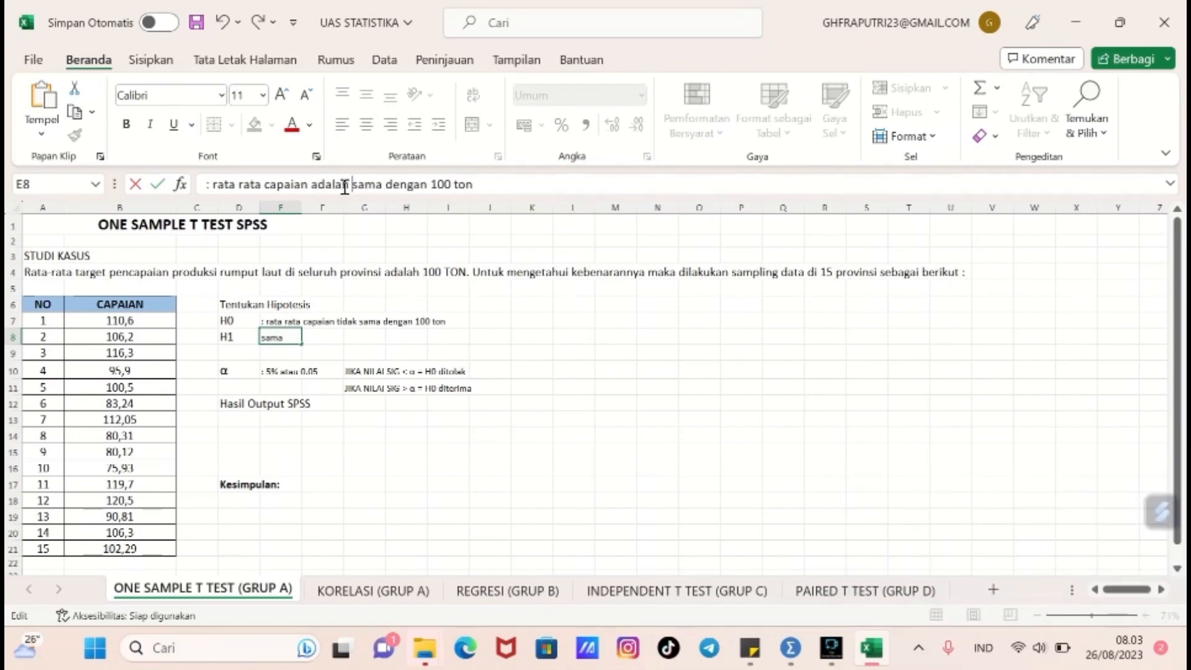
pyautogui.click(477, 363)
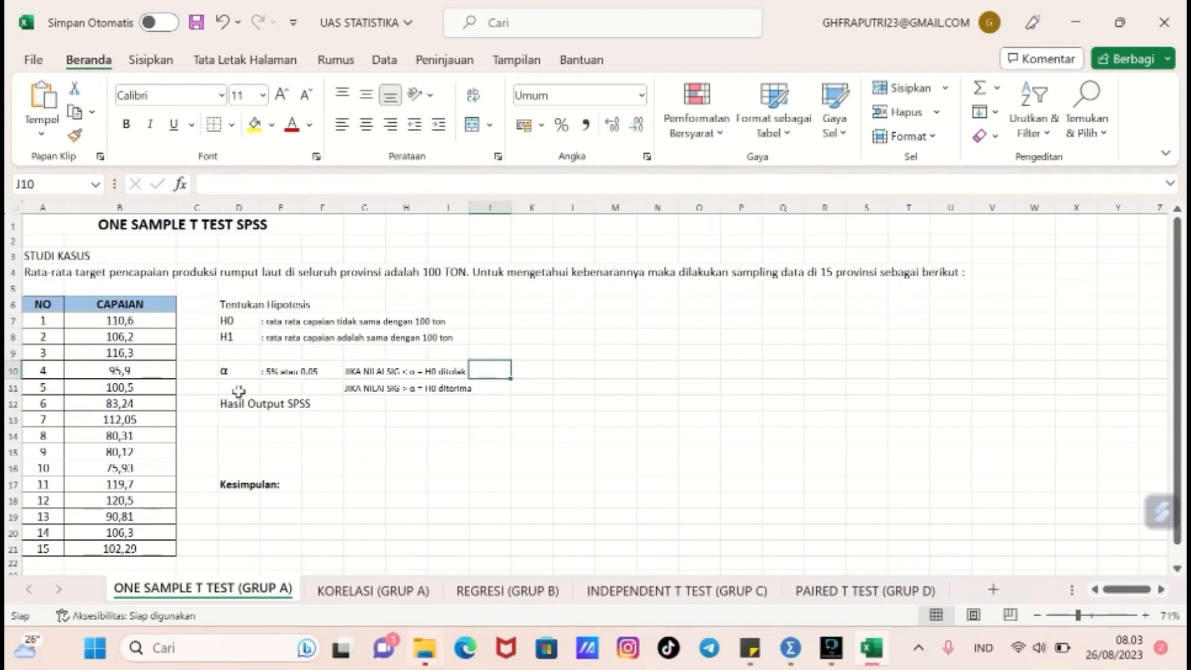
pyautogui.moveTo(225, 371); pyautogui.dragTo(334, 379)
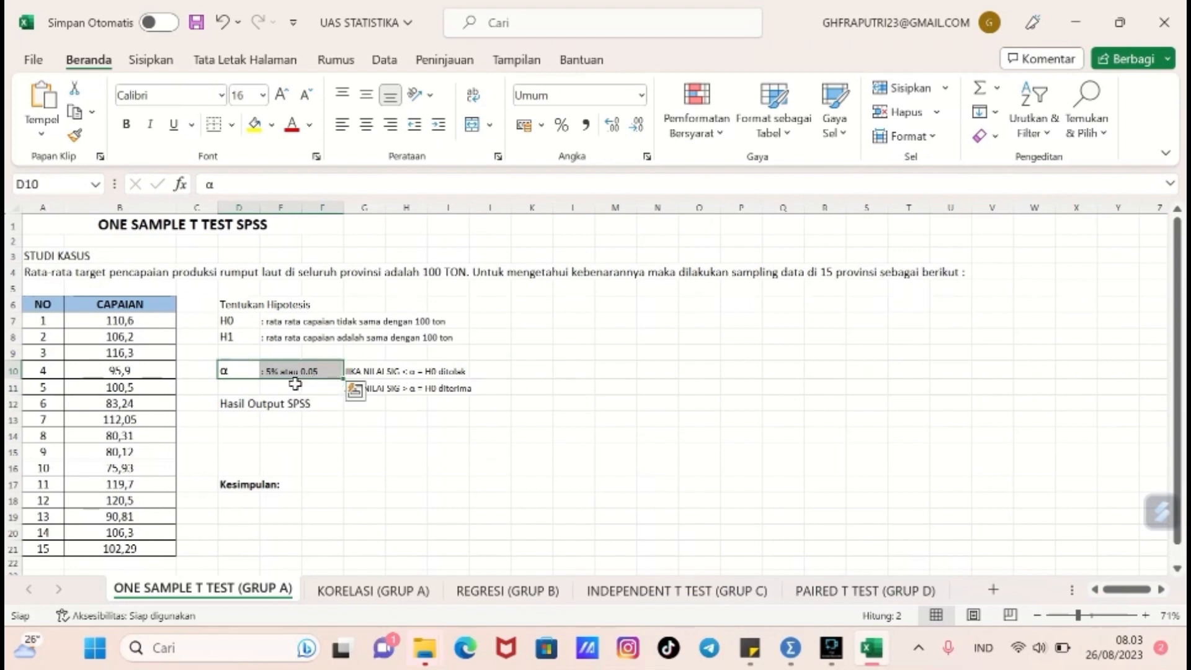
pyautogui.click(160, 287)
pyautogui.moveTo(124, 288); pyautogui.dragTo(553, 468)
pyautogui.click(480, 508)
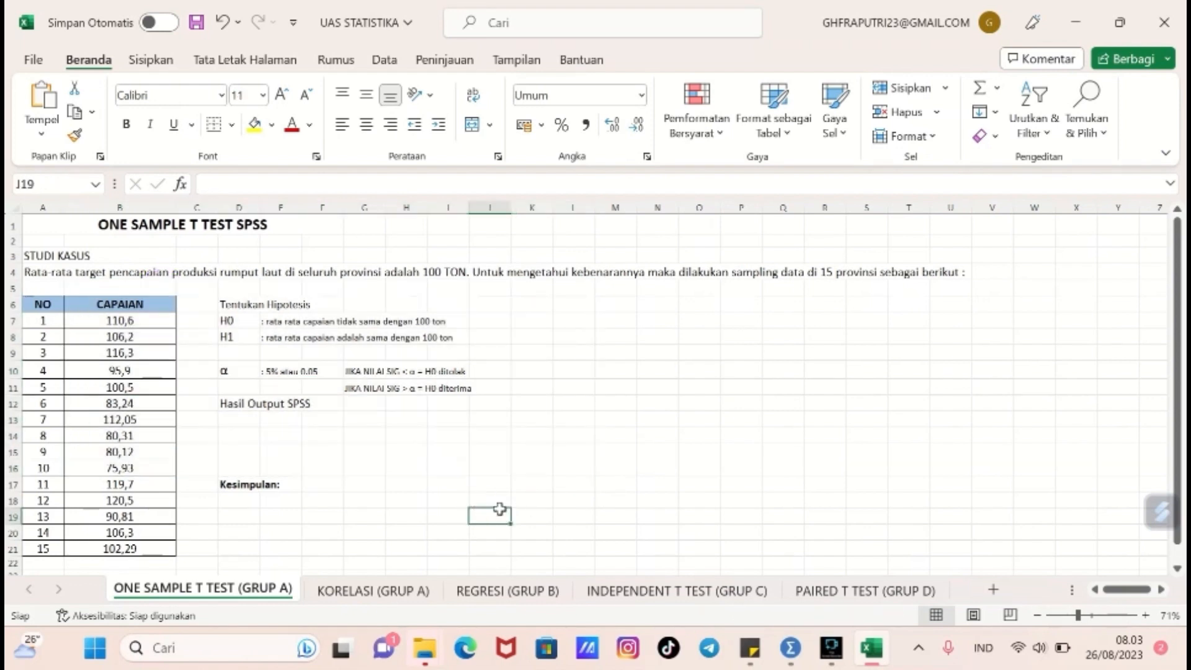
# Switch to IBM SPSS Statistics and define a first variable named capaian in the Variable View
pyautogui.moveTo(790, 648)
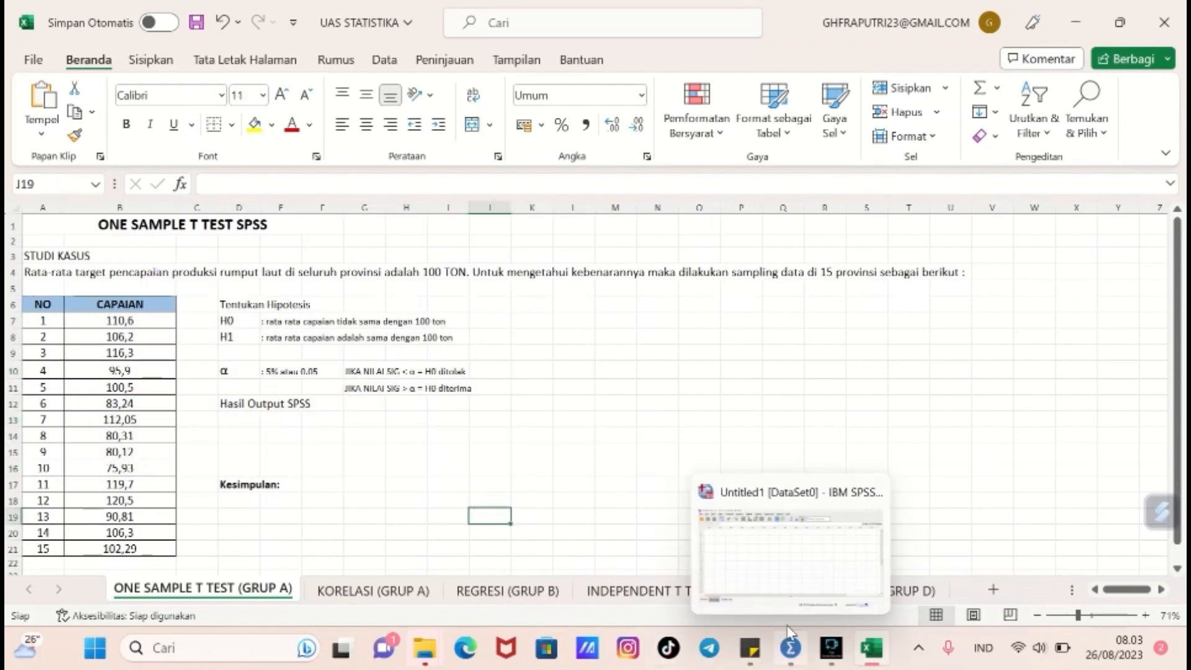
pyautogui.click(782, 559)
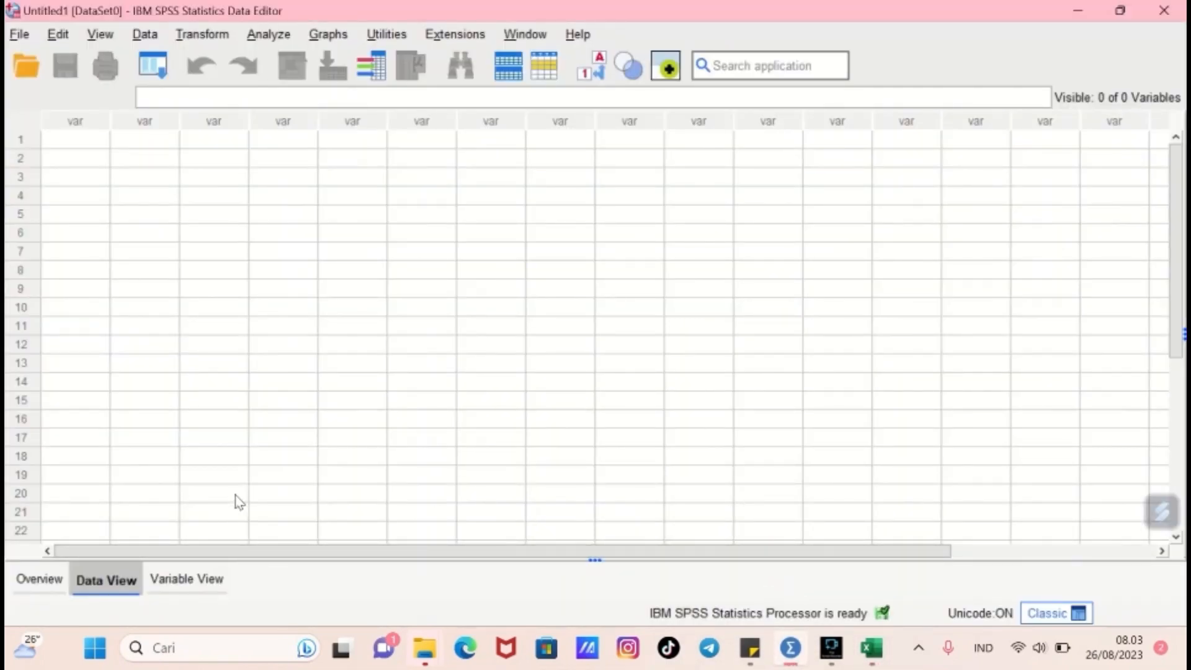
pyautogui.click(214, 578)
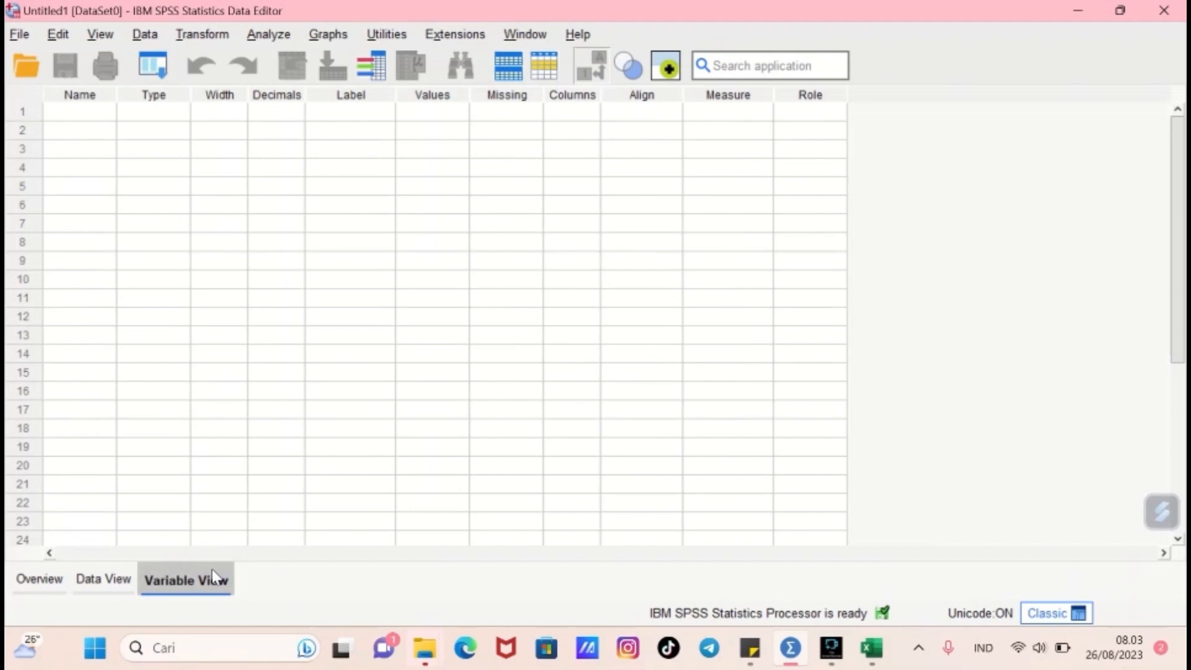
pyautogui.click(103, 112)
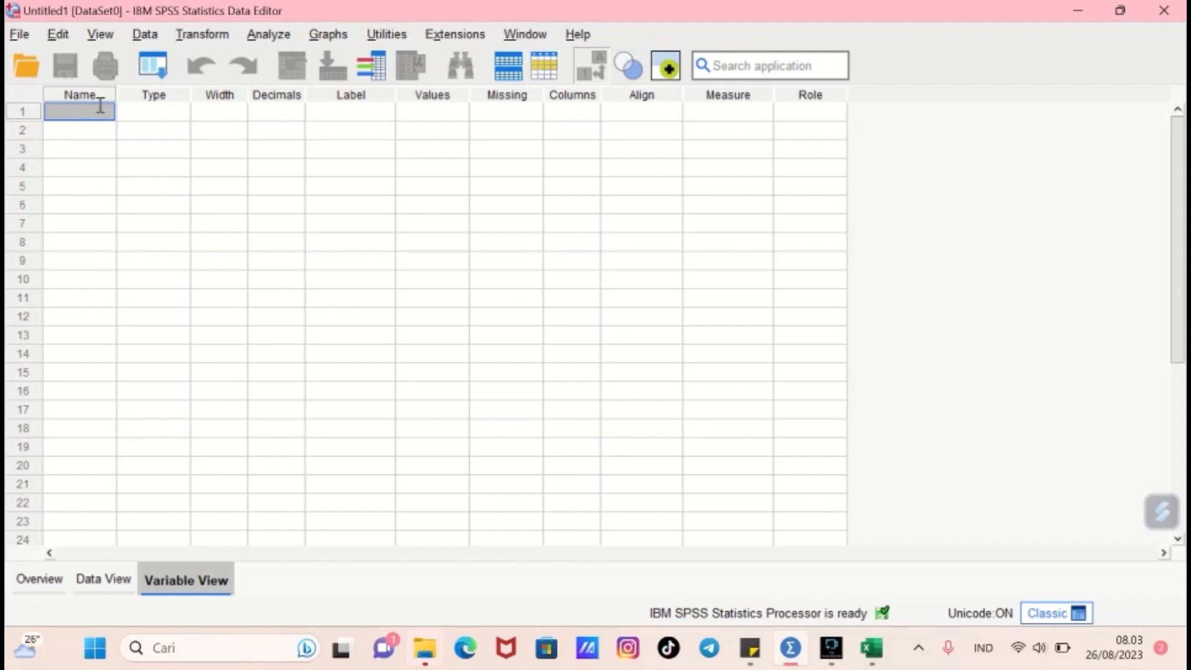
pyautogui.write('capaian')
pyautogui.press('Return')
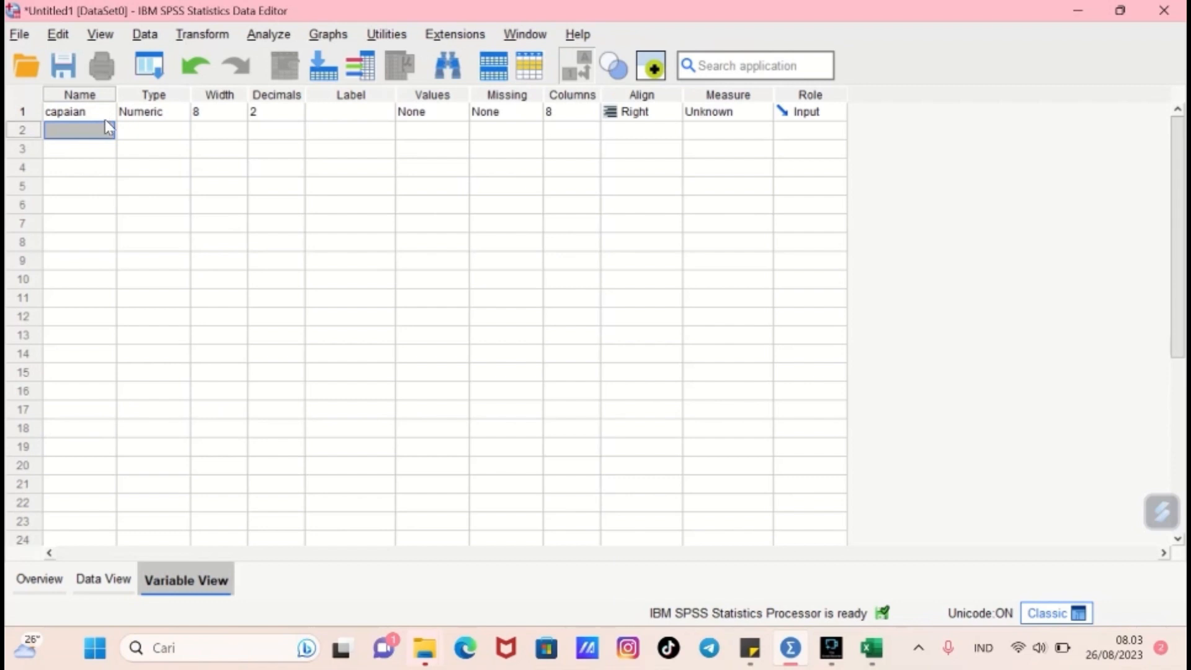
# Specify Numeric as the variable type of capaian, keeping width 8 and 2 decimal places
pyautogui.click(173, 118)
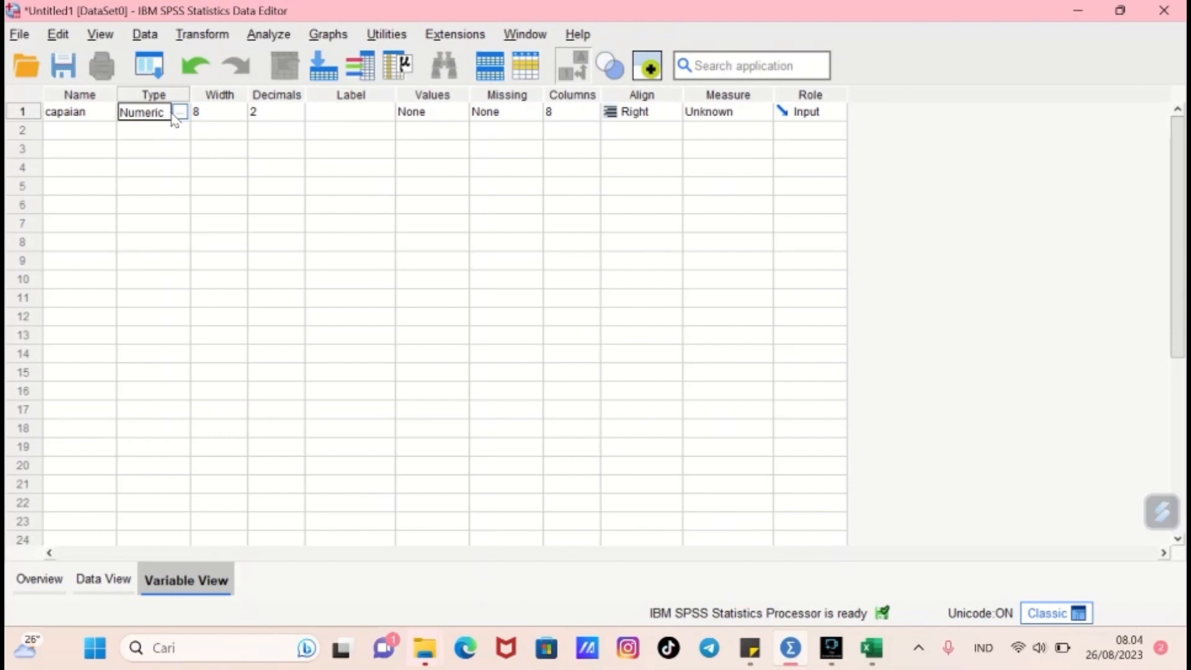
pyautogui.click(174, 113)
pyautogui.moveTo(129, 123); pyautogui.dragTo(136, 111)
pyautogui.click(147, 149)
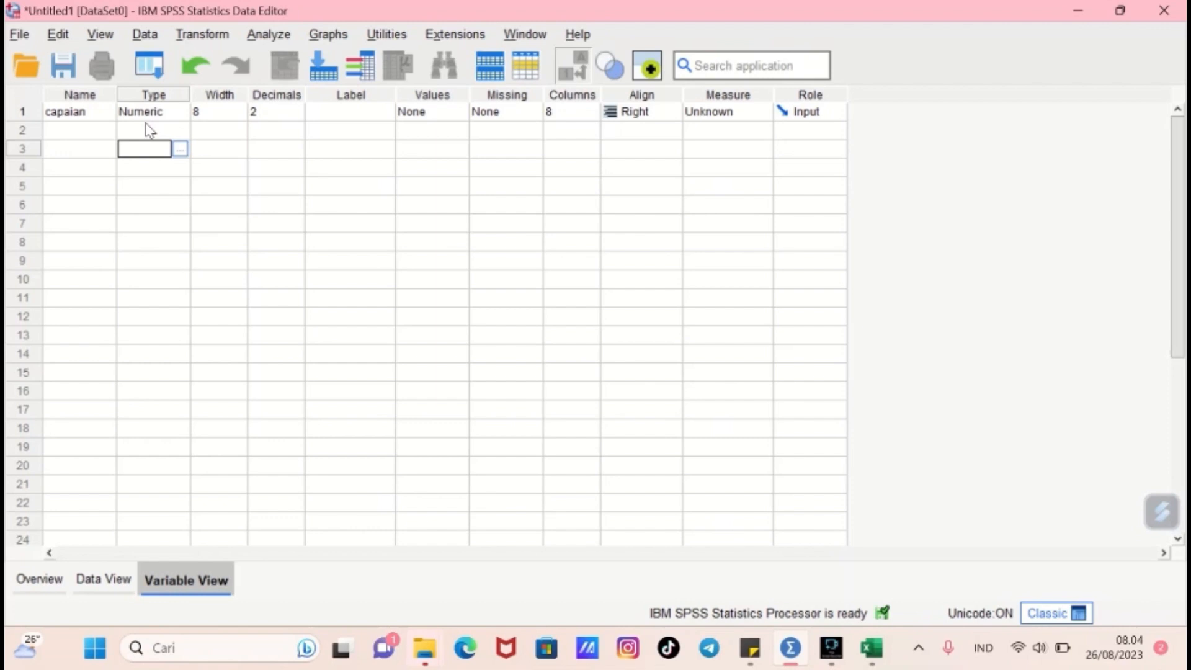
pyautogui.click(170, 113)
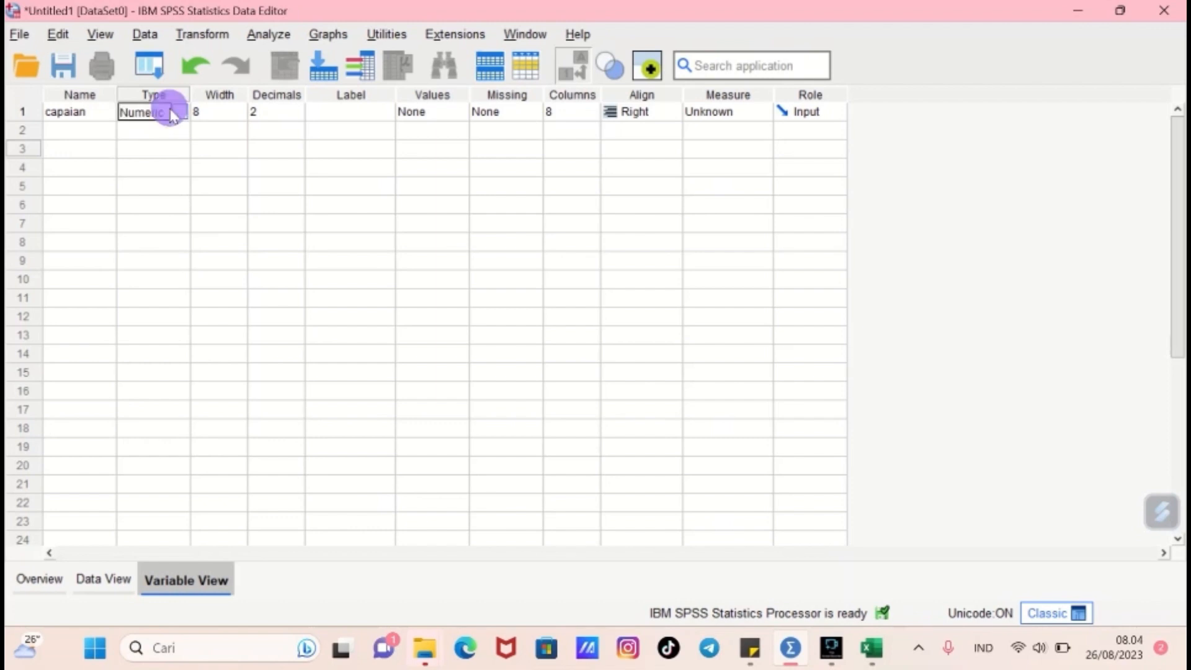
pyautogui.click(181, 112)
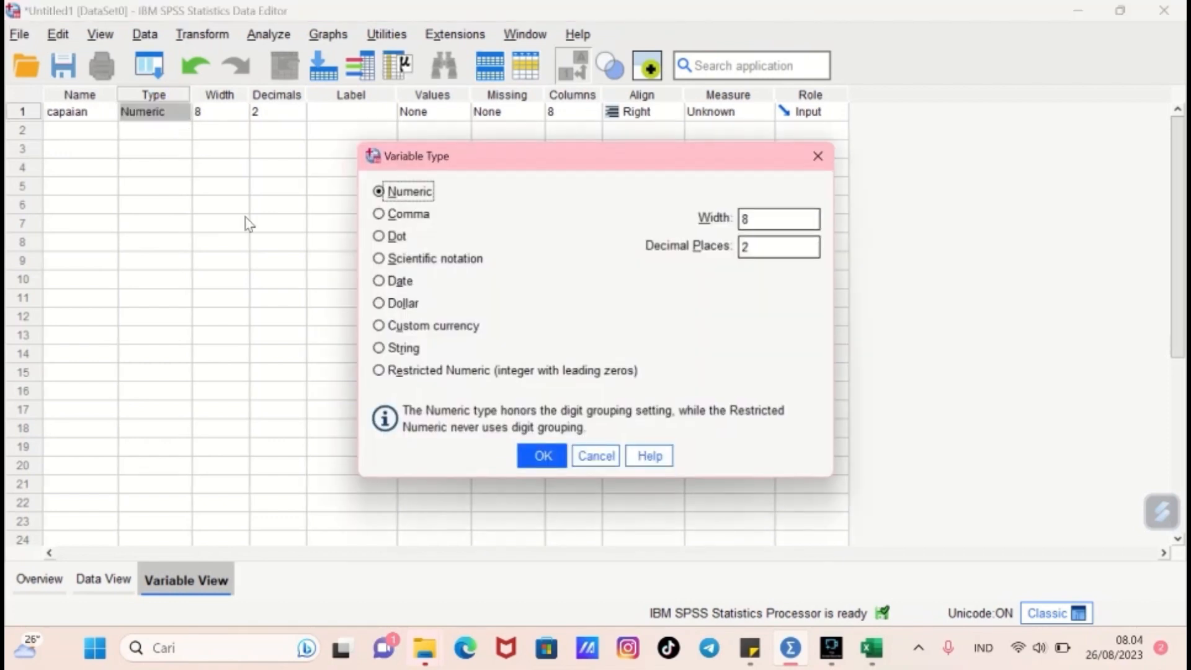
pyautogui.click(380, 349)
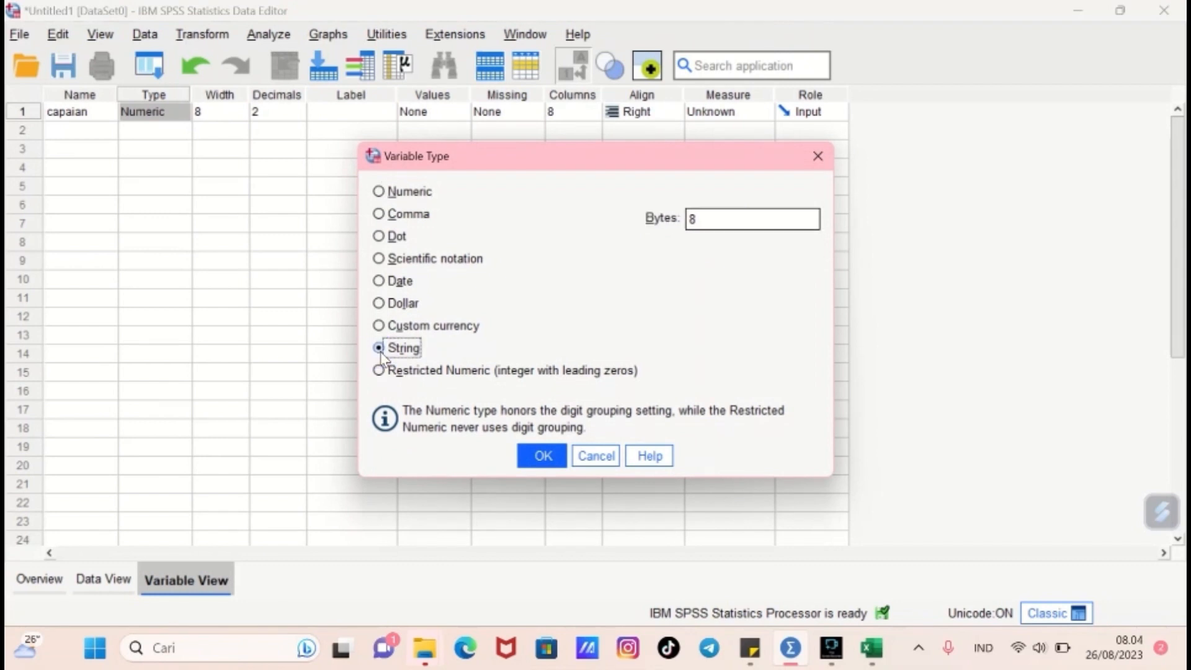
pyautogui.click(381, 194)
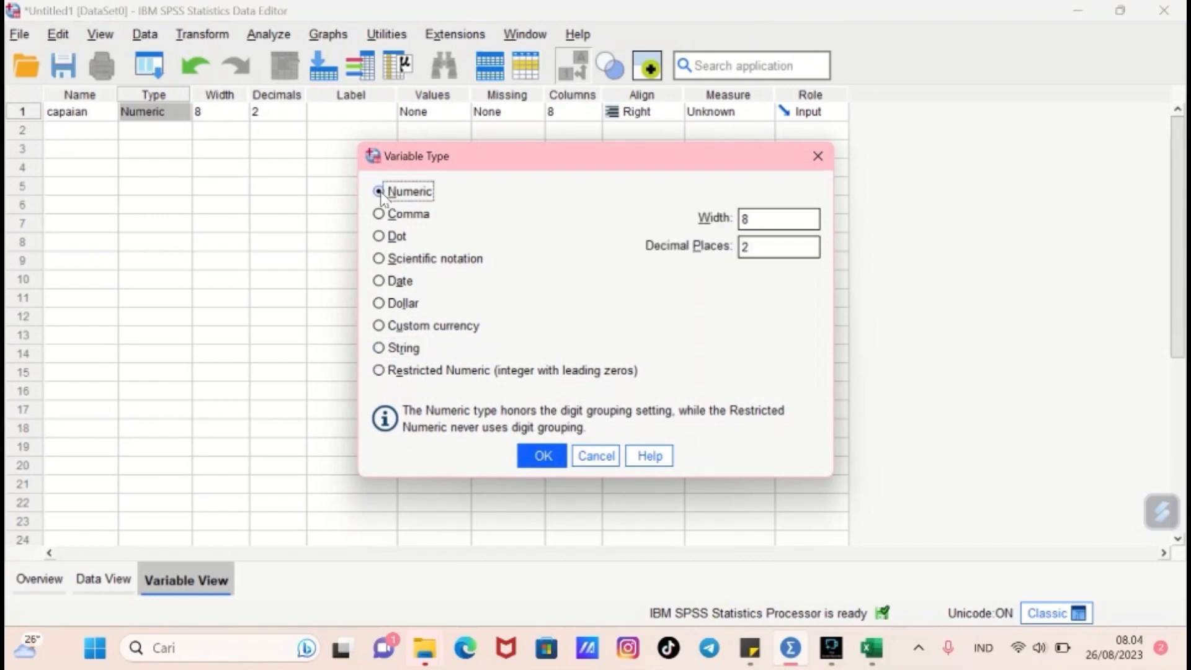
pyautogui.click(544, 456)
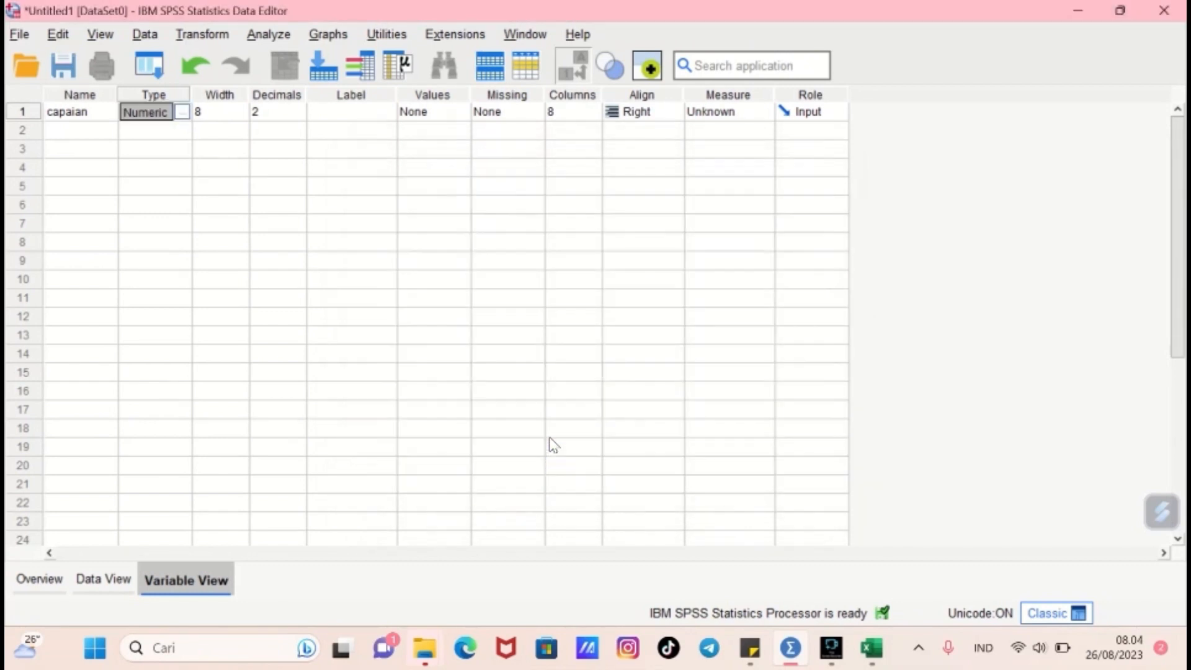
# Label the capaian variable "nilai capaian"
pyautogui.click(358, 107)
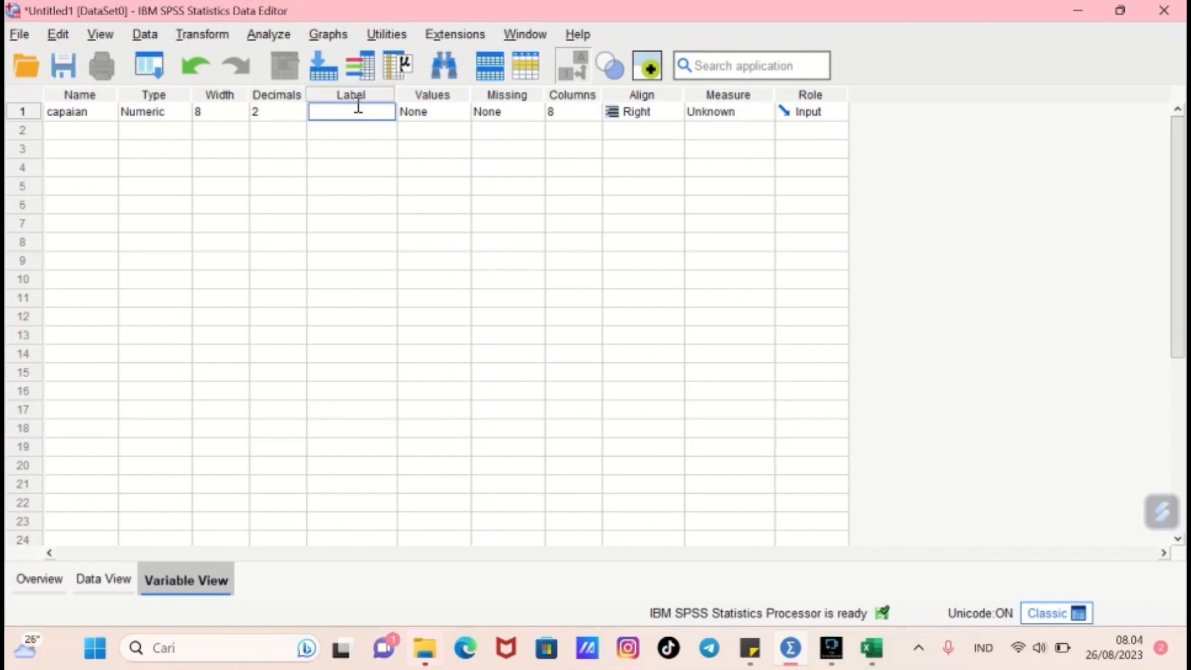
pyautogui.write('niala')
pyautogui.press('BackSpace')
pyautogui.press('BackSpace')
pyautogui.press('BackSpace')
pyautogui.press('BackSpace')
pyautogui.write('lai capaian')
# Set the measure of capaian to Scale and widen its column in the Data View to fit the name
pyautogui.click(710, 120)
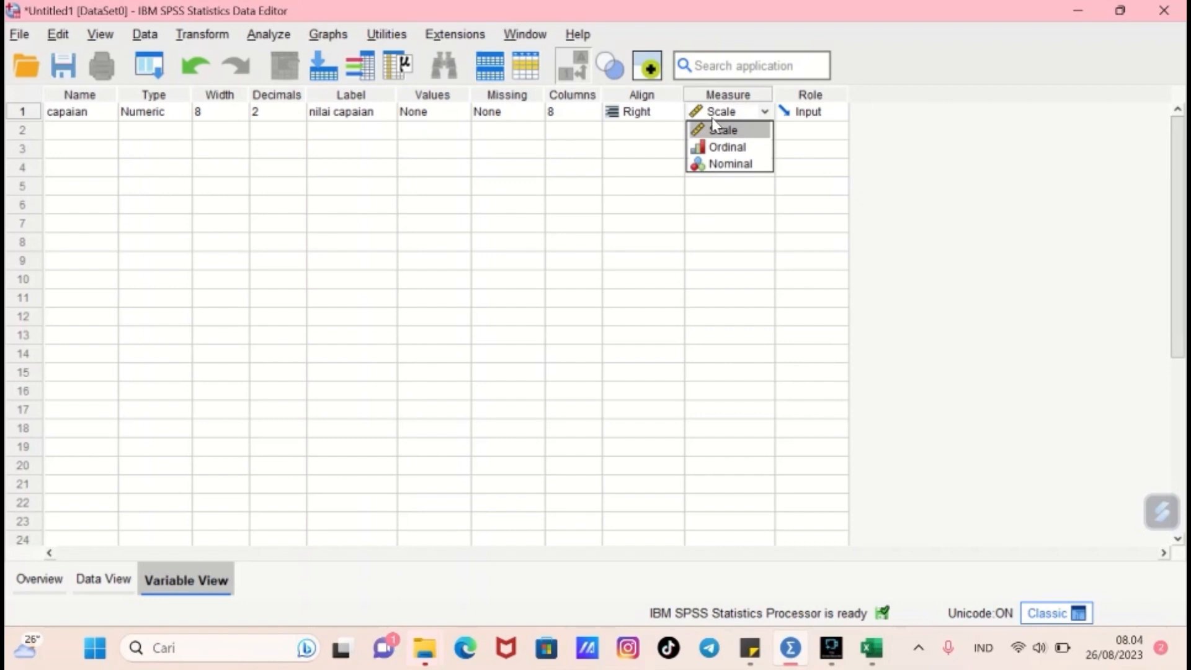
pyautogui.click(720, 132)
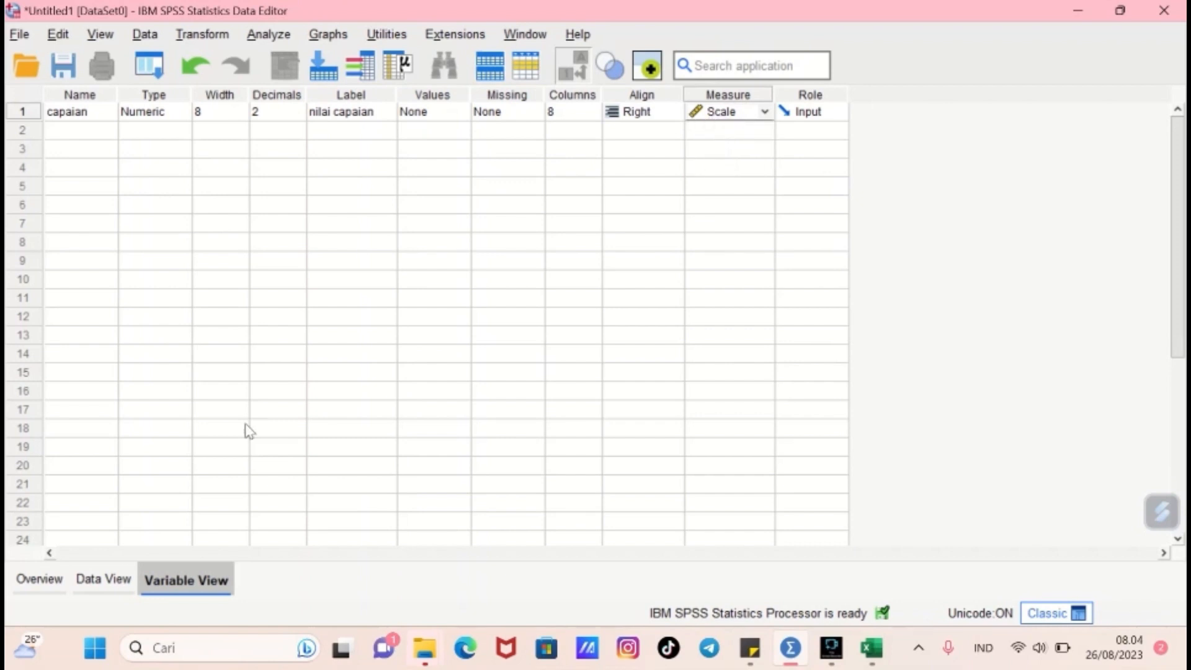
pyautogui.click(80, 583)
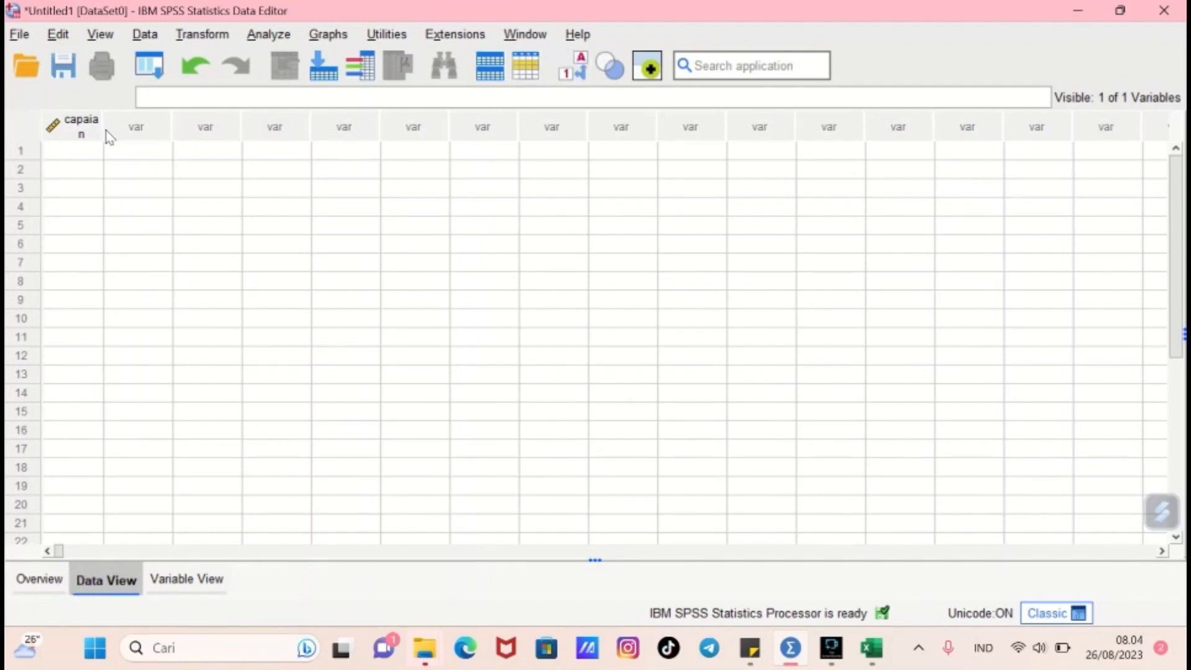
pyautogui.moveTo(102, 128); pyautogui.dragTo(126, 126)
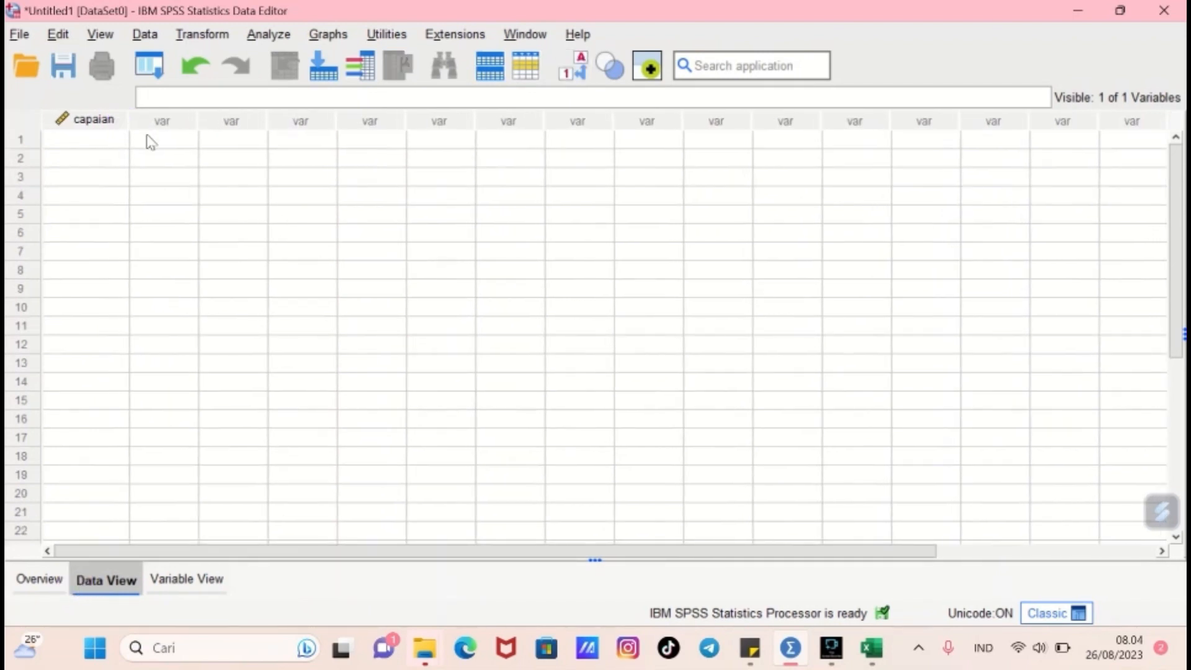
# Copy the CAPAIAN values in B7:B21 of the Excel worksheet and paste them into the capaian column in SPSS, starting at row 1
pyautogui.click(871, 656)
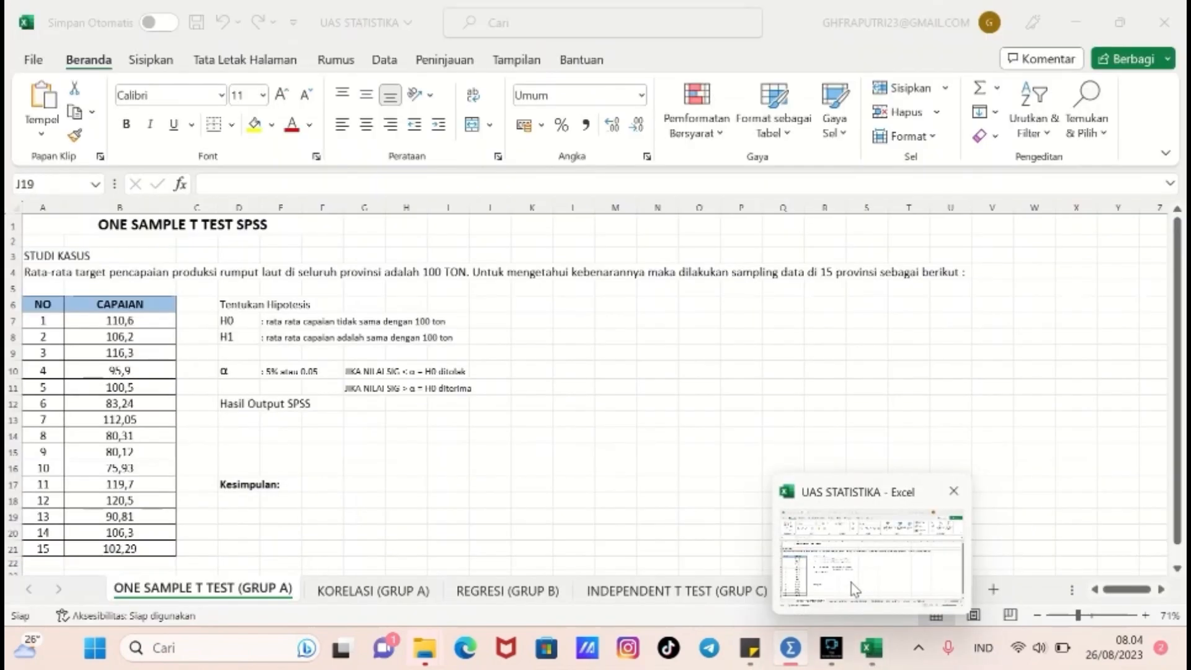
pyautogui.moveTo(127, 326); pyautogui.dragTo(111, 544)
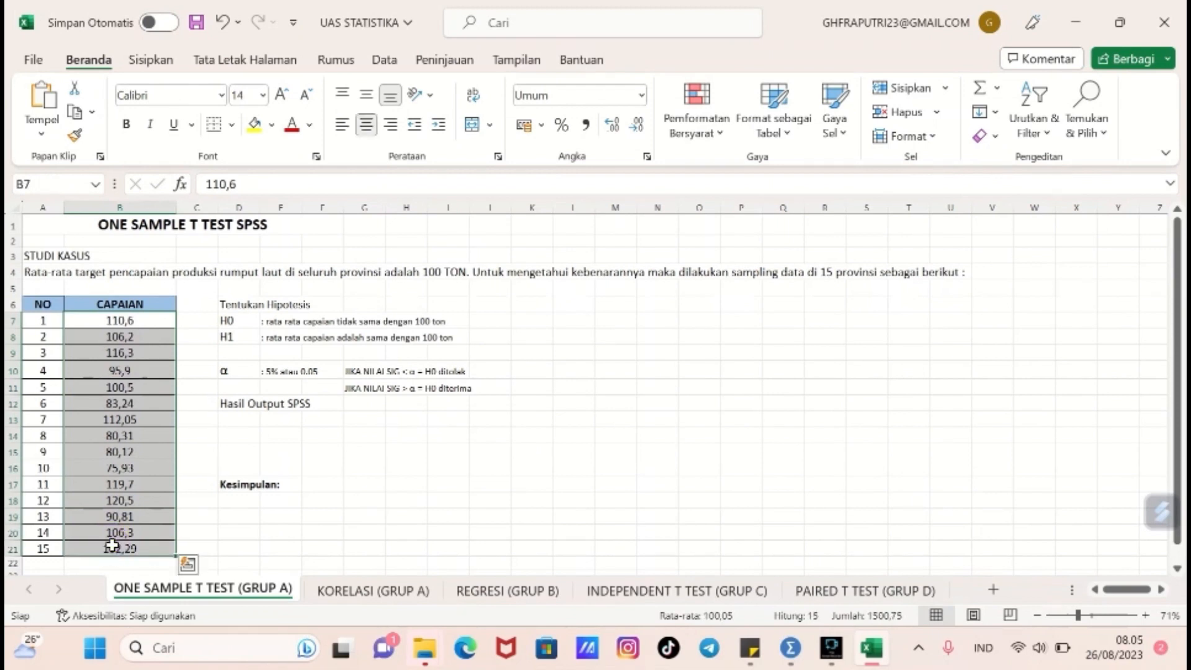
pyautogui.hotkey('ctrl', 'c')
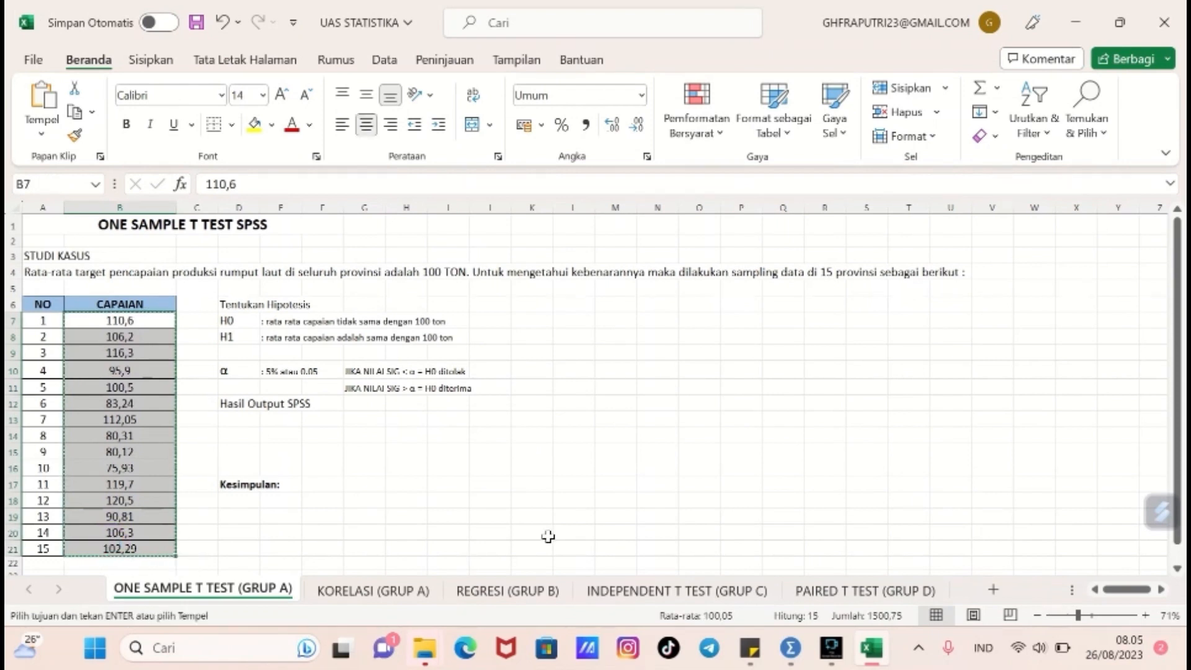
pyautogui.moveTo(791, 648)
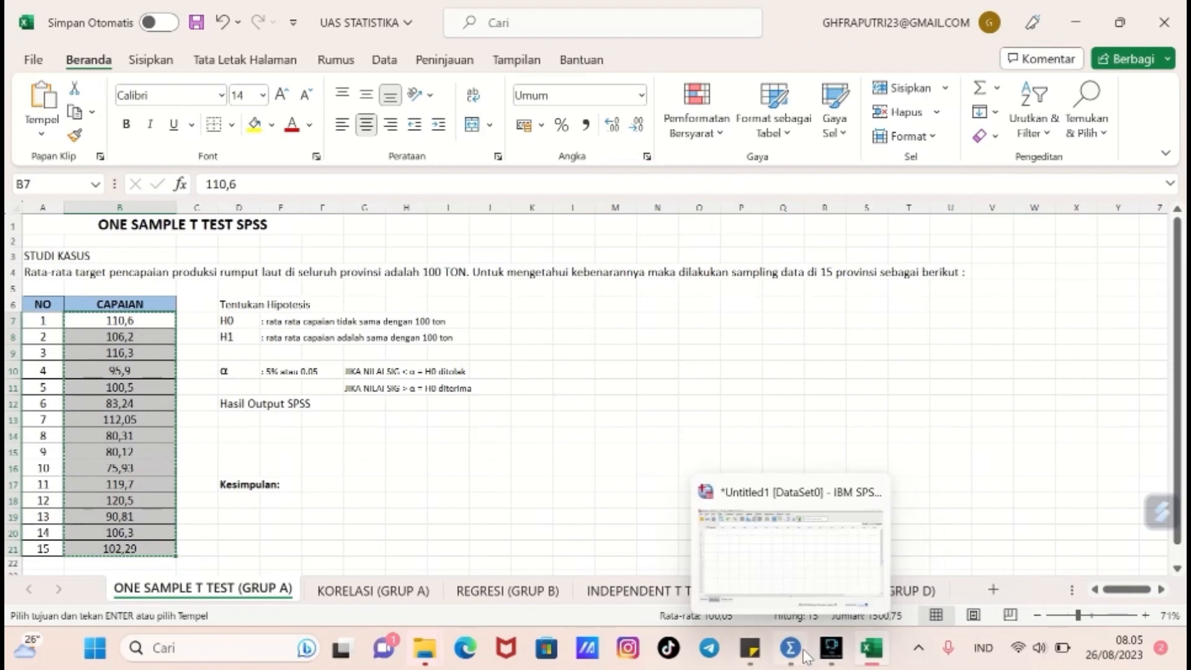
pyautogui.click(809, 548)
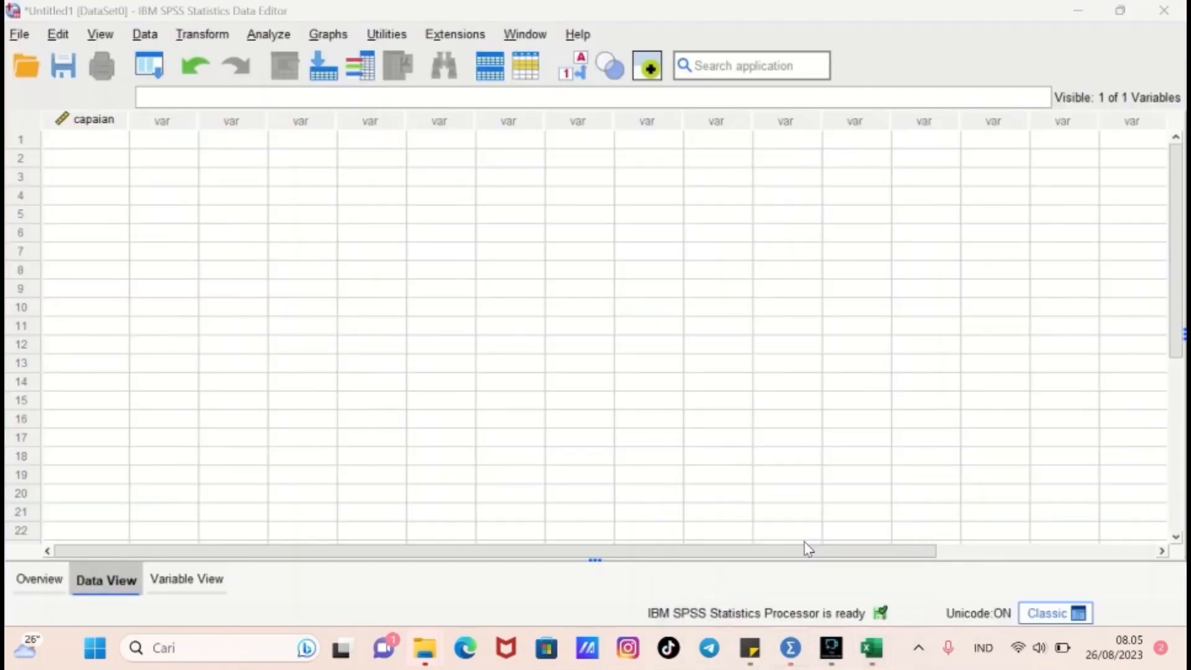
pyautogui.click(92, 139)
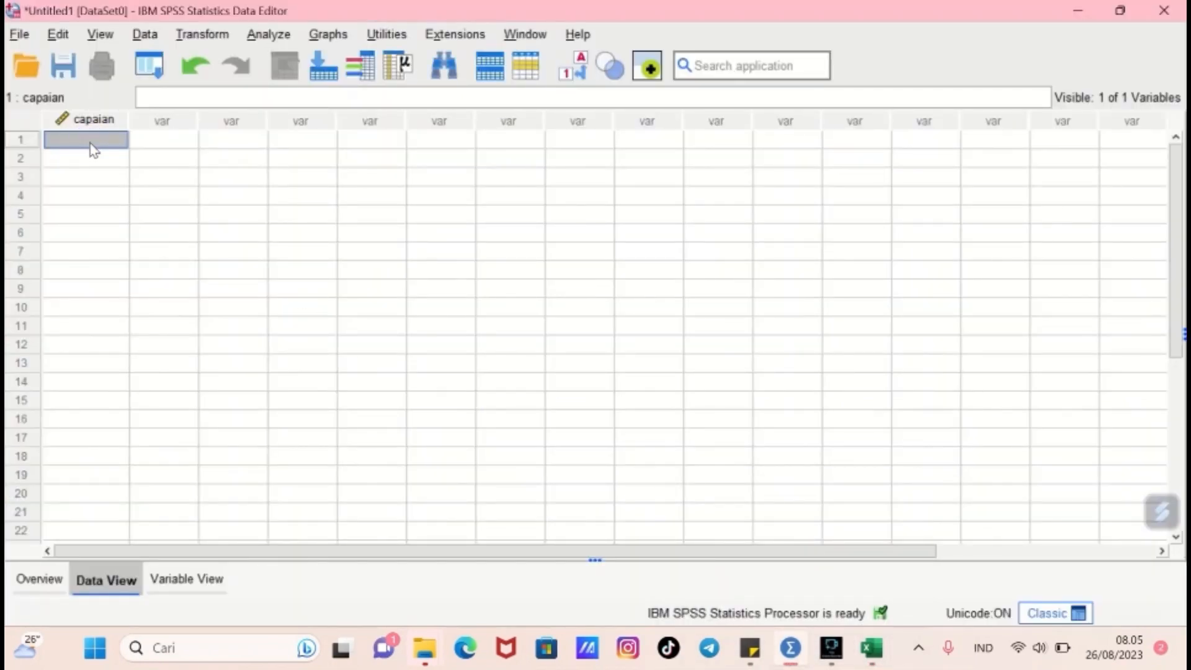
pyautogui.hotkey('ctrl', 'v')
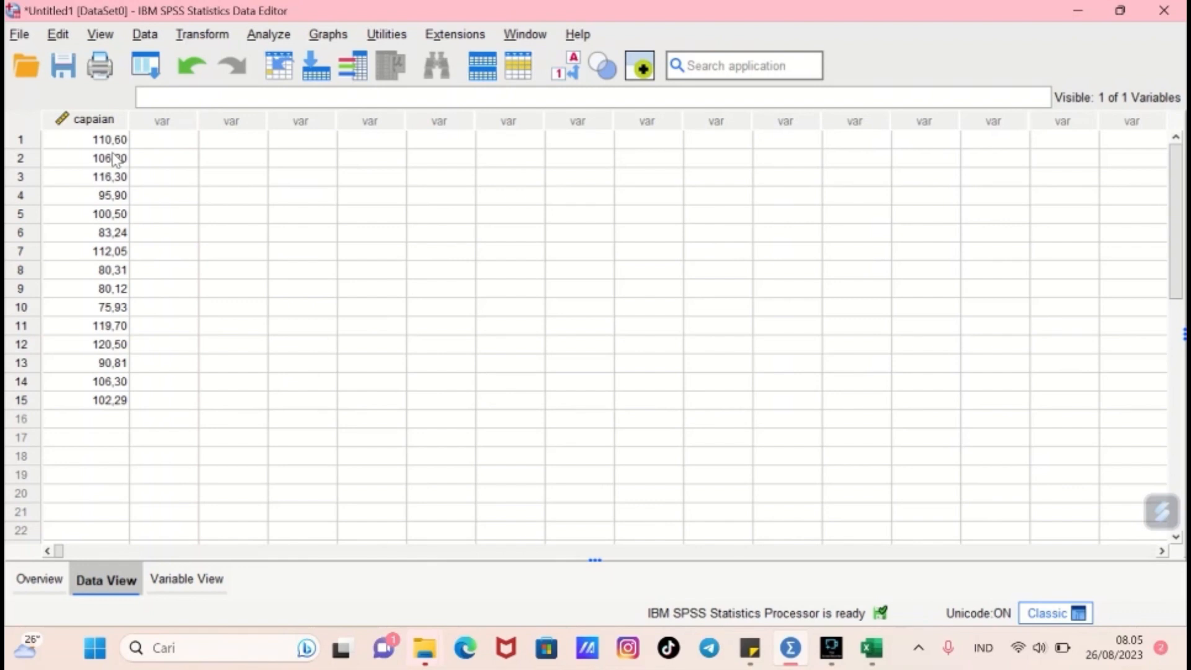
# Start a One-Sample T Test with nilai capaian as the test variable
pyautogui.click(261, 36)
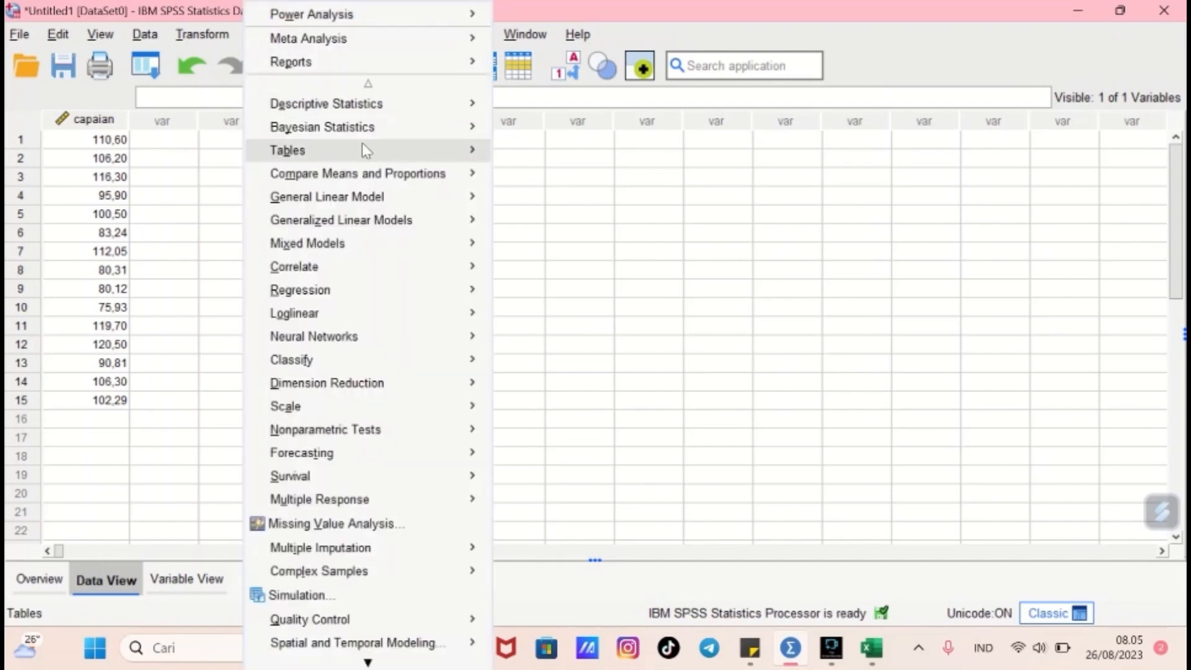
pyautogui.moveTo(375, 173)
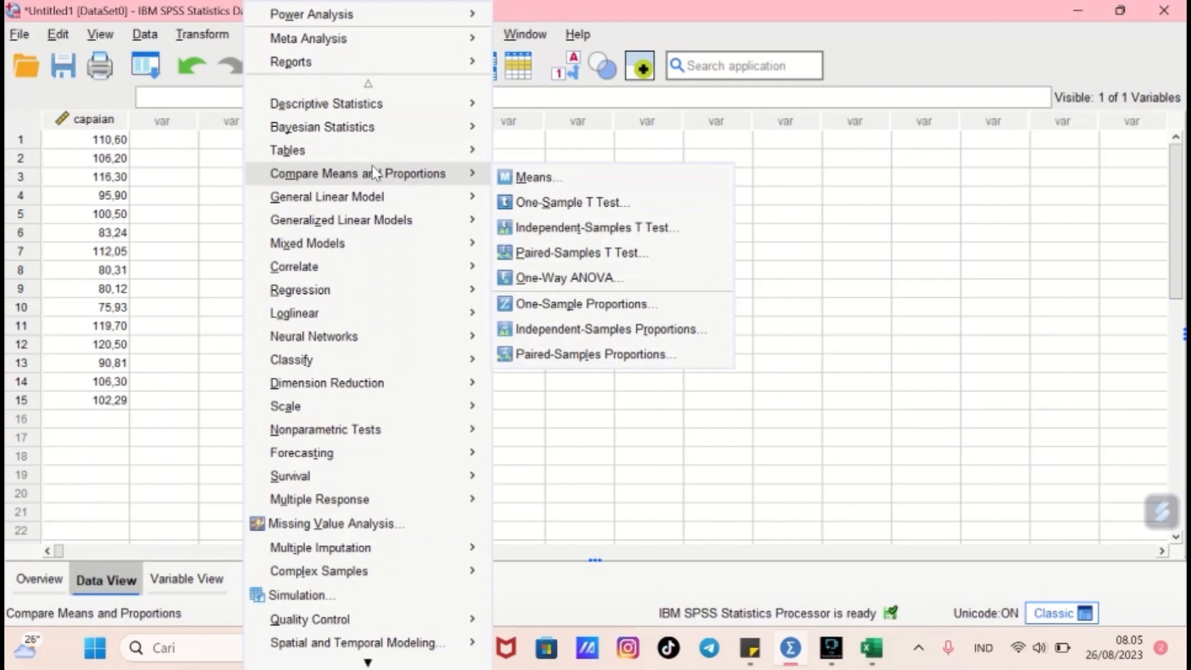
pyautogui.click(535, 195)
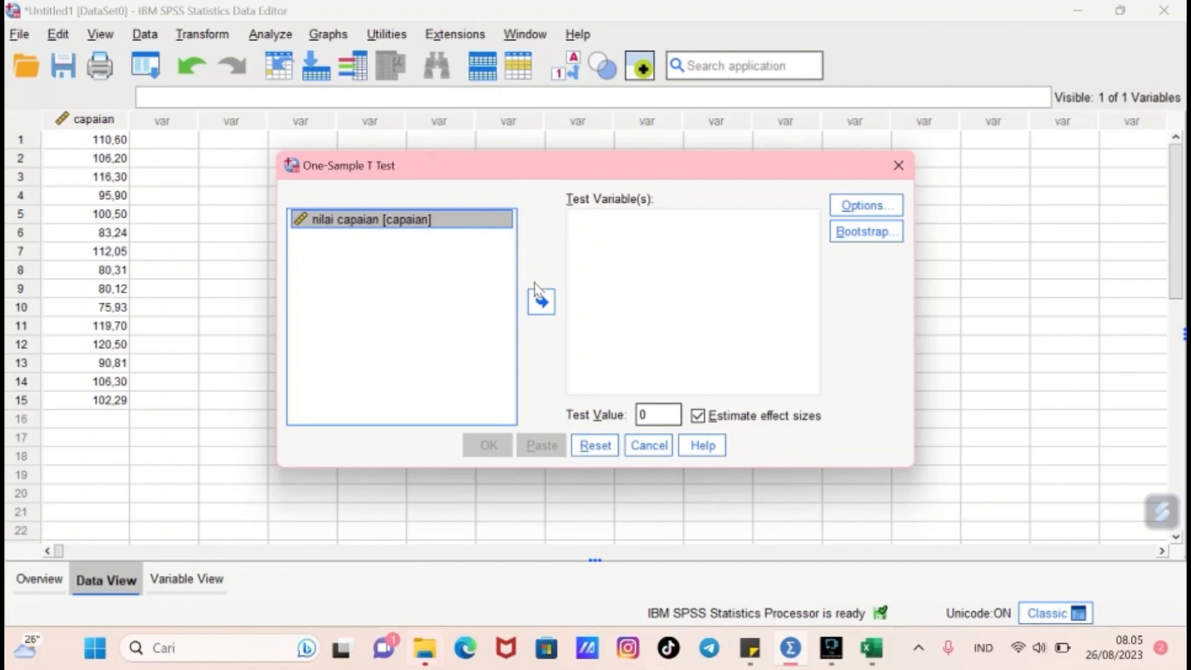
pyautogui.click(541, 303)
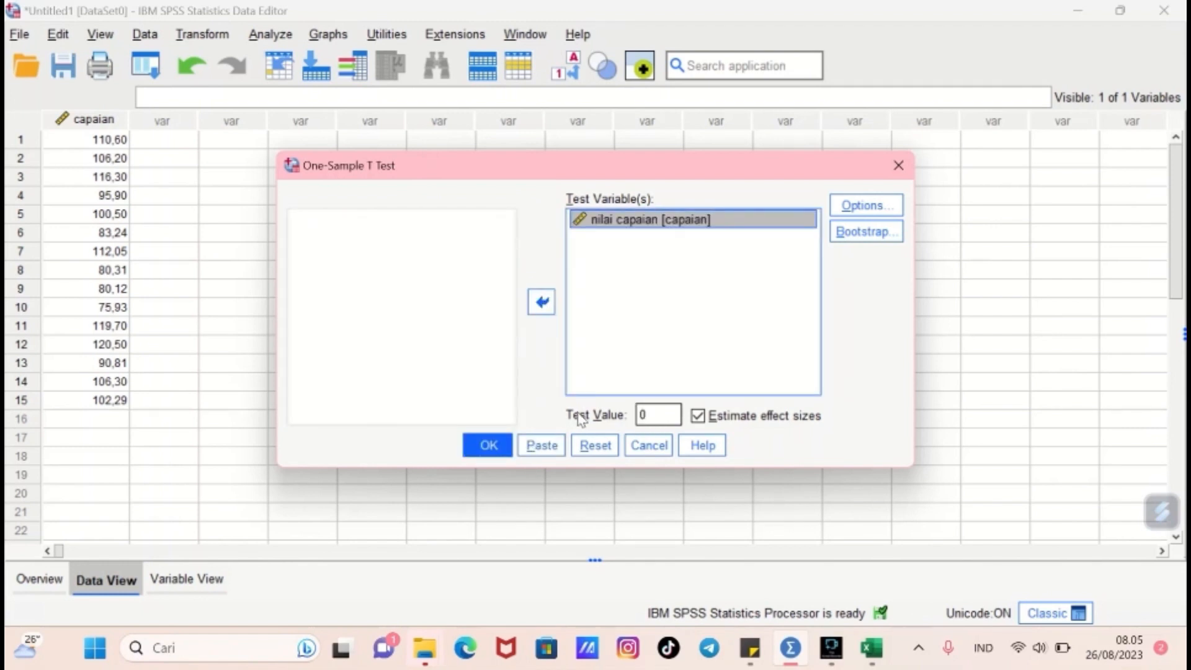
pyautogui.click(650, 420)
pyautogui.doubleClick(651, 413)
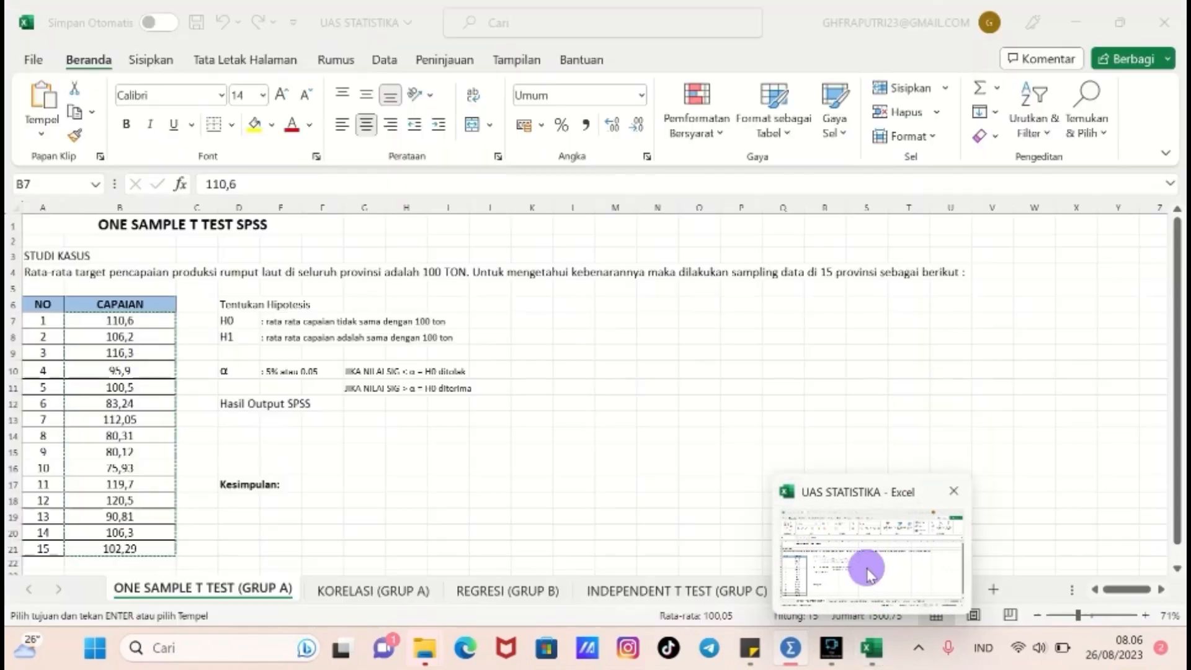
# Switch to Excel and review the H0 and H1 hypotheses in E7 and E8 for the target value
pyautogui.click(869, 571)
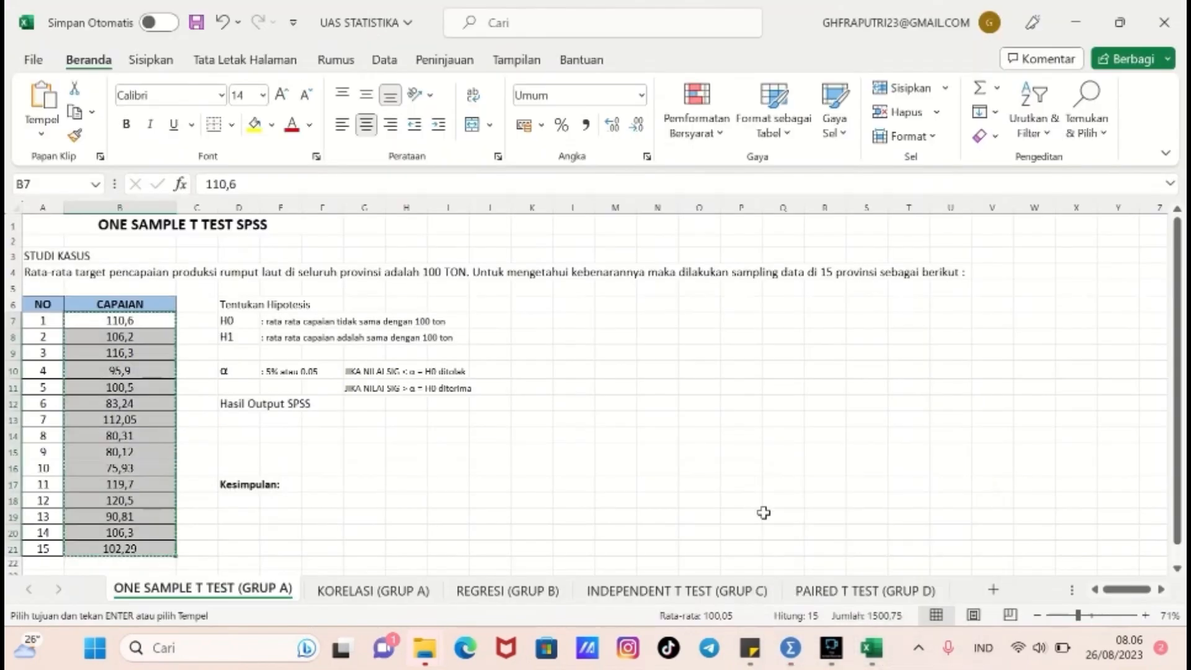
pyautogui.click(303, 322)
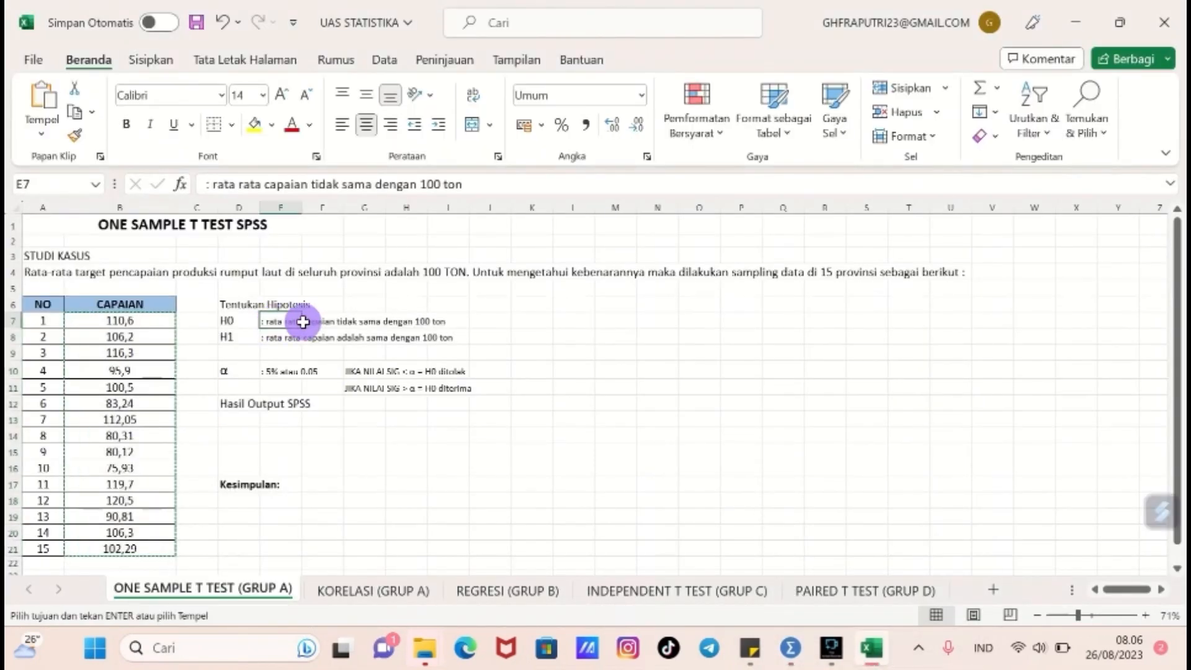
pyautogui.moveTo(303, 322); pyautogui.dragTo(418, 312)
pyautogui.click(277, 344)
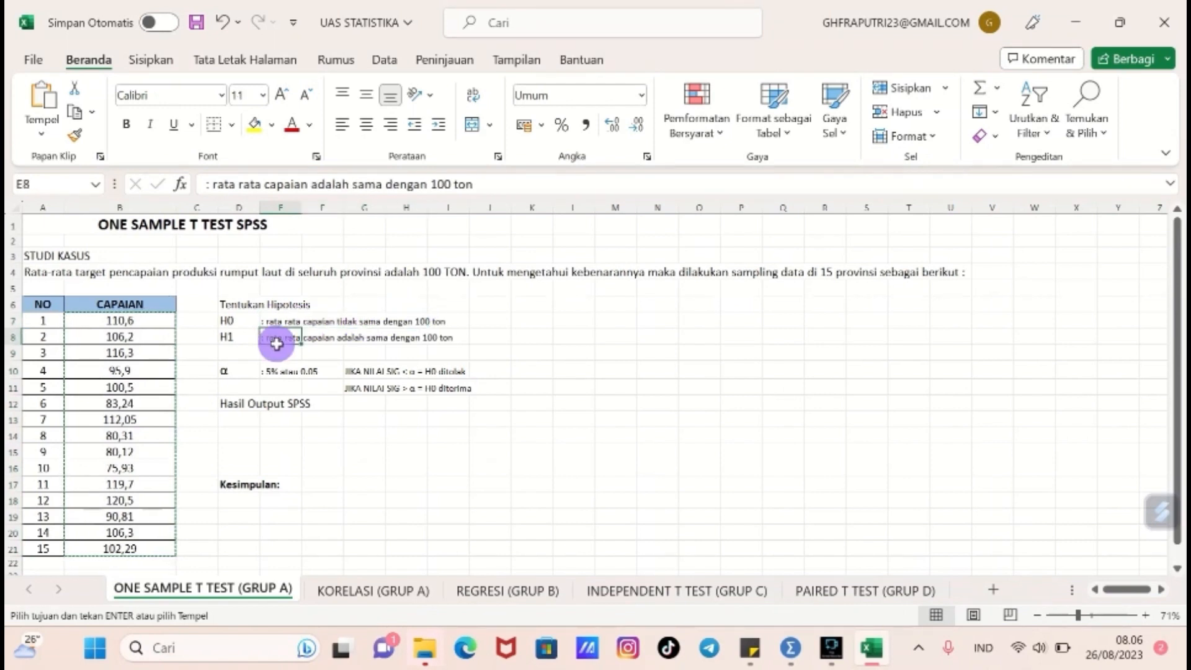
pyautogui.moveTo(276, 344); pyautogui.dragTo(464, 340)
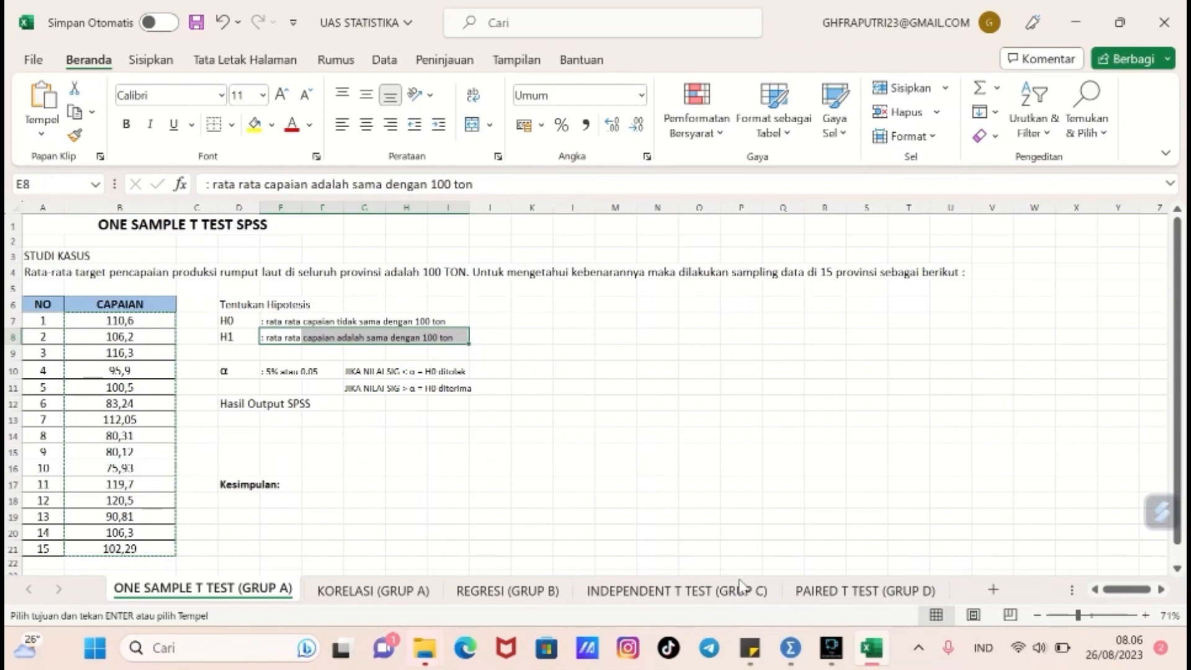
pyautogui.moveTo(790, 648)
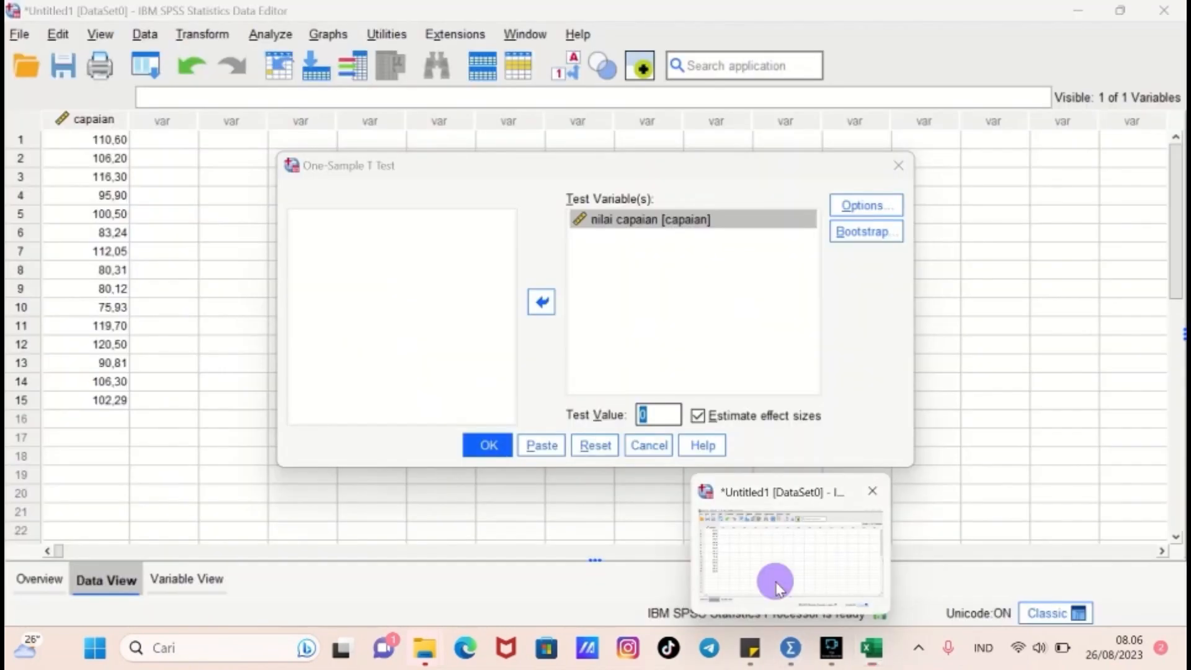
# Return to SPSS and set the test value of the One-Sample T Test to 100
pyautogui.click(776, 583)
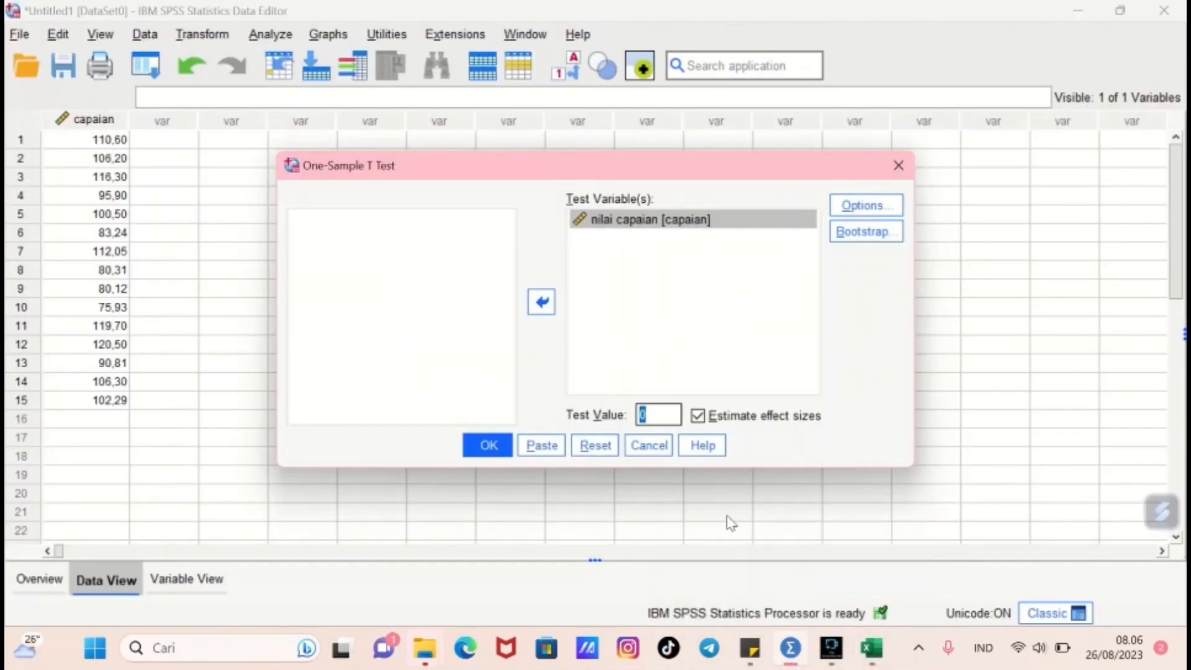
pyautogui.click(661, 406)
pyautogui.press('BackSpace')
pyautogui.write('100')
# Open the t test options and compare the confidence interval percentage with the alpha level in E10 of the Excel worksheet
pyautogui.click(887, 210)
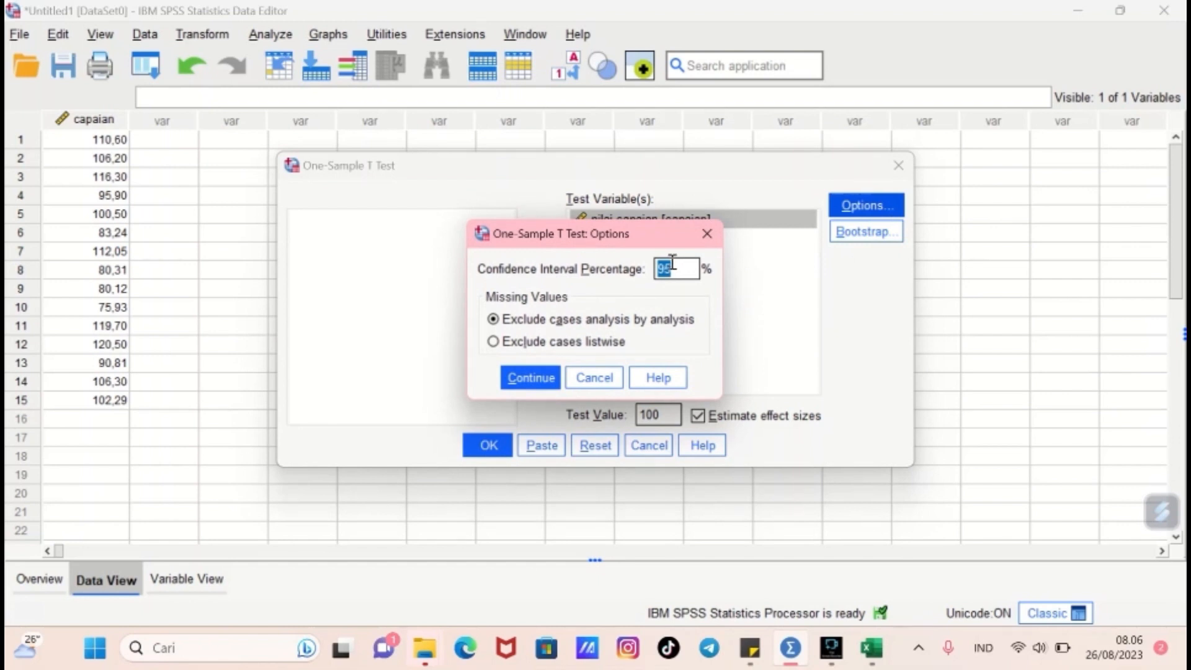
pyautogui.click(479, 273)
pyautogui.moveTo(479, 273); pyautogui.dragTo(595, 276)
pyautogui.click(683, 273)
pyautogui.moveTo(869, 645)
pyautogui.click(864, 571)
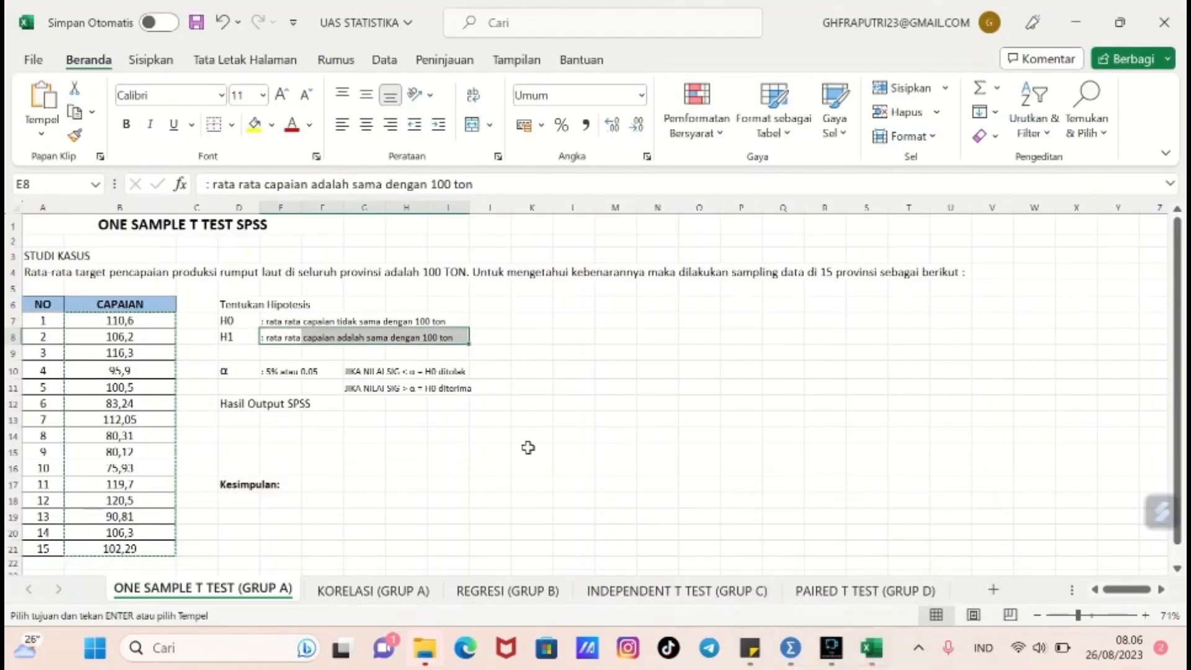
pyautogui.moveTo(266, 371); pyautogui.dragTo(317, 371)
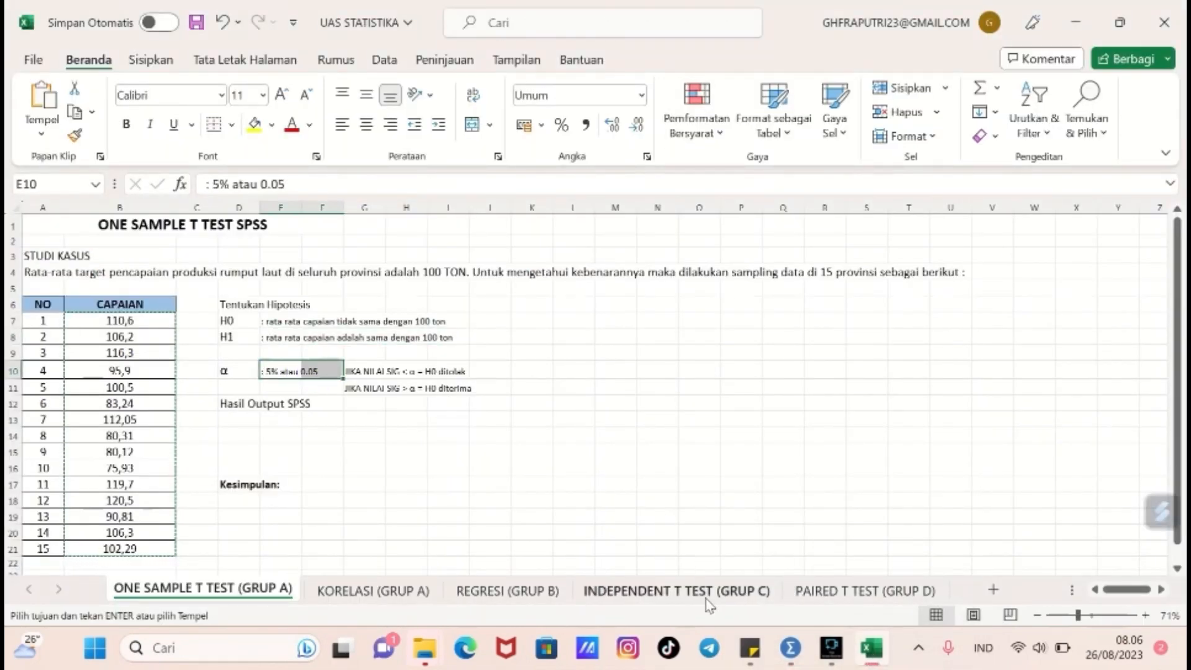
# Return to SPSS, keep the 95% confidence interval with Exclude cases analysis by analysis, and run the One-Sample T Test
pyautogui.moveTo(800, 664)
pyautogui.click(786, 589)
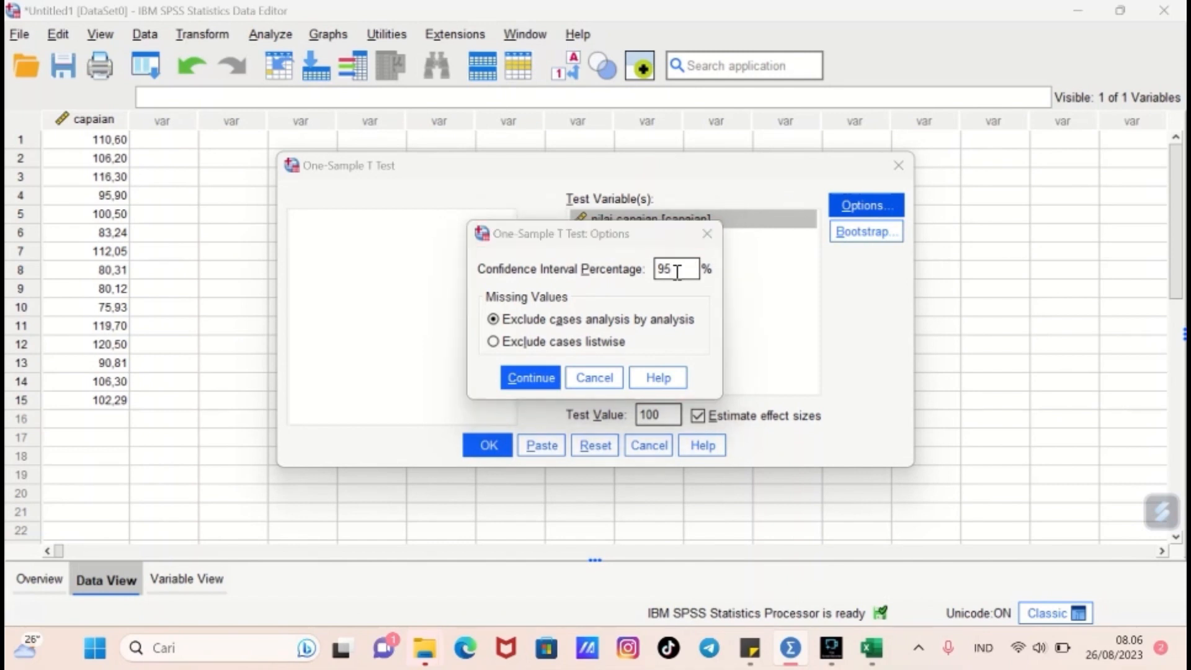
pyautogui.doubleClick(677, 272)
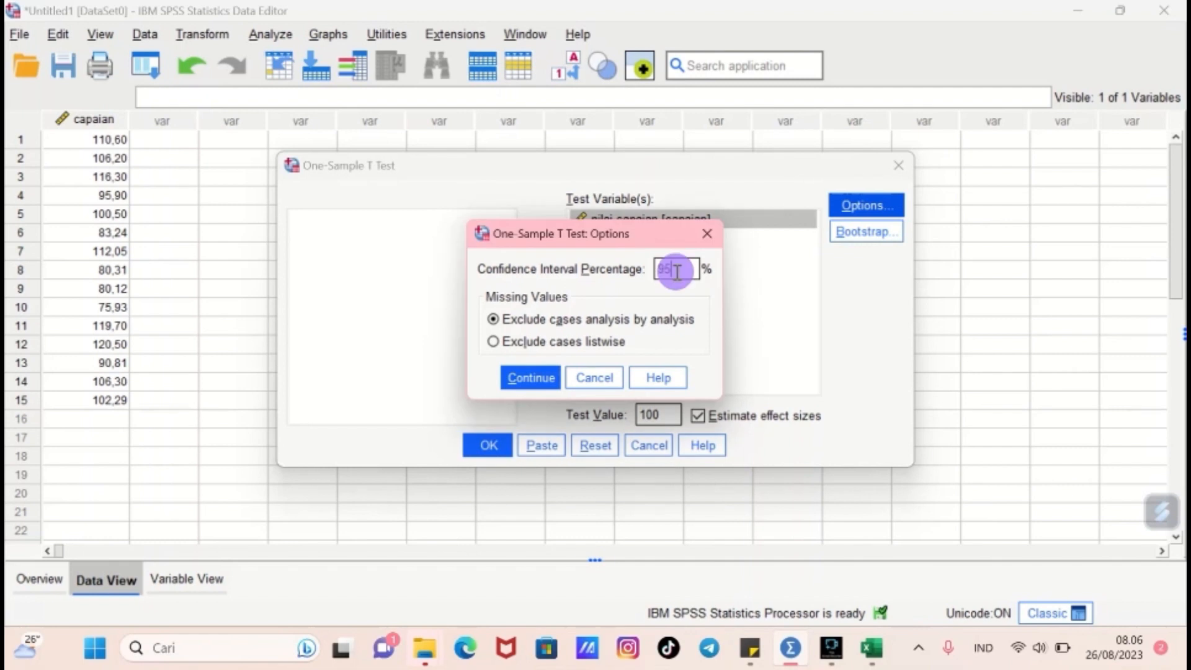
pyautogui.click(694, 271)
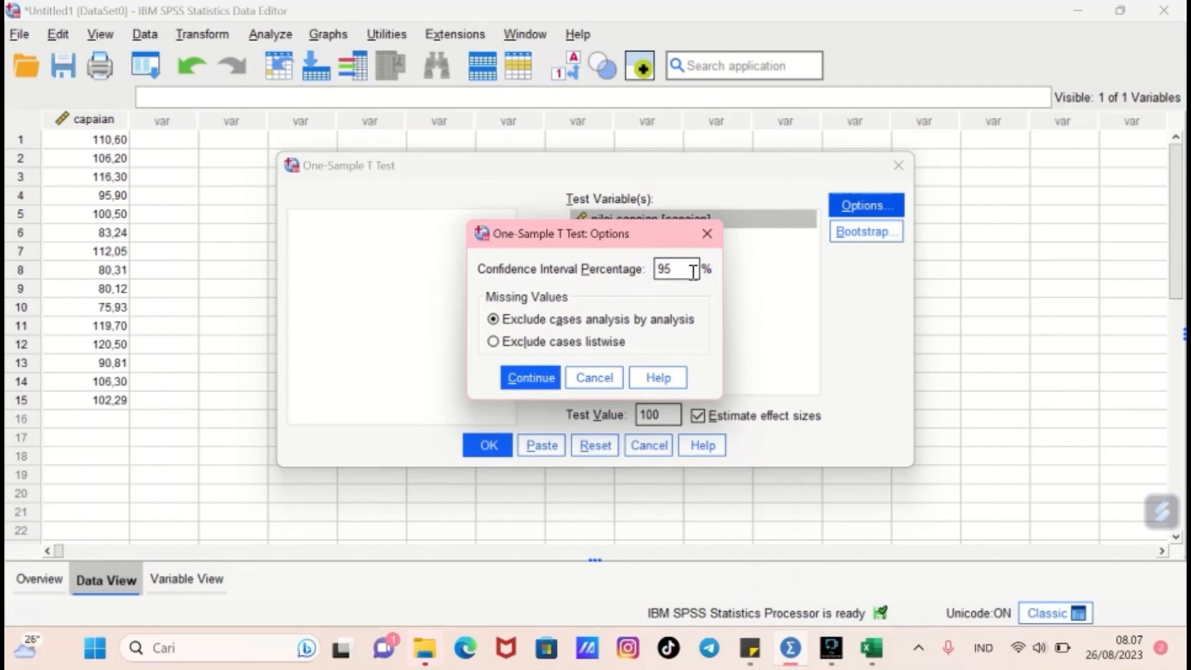
pyautogui.click(490, 296)
pyautogui.click(493, 322)
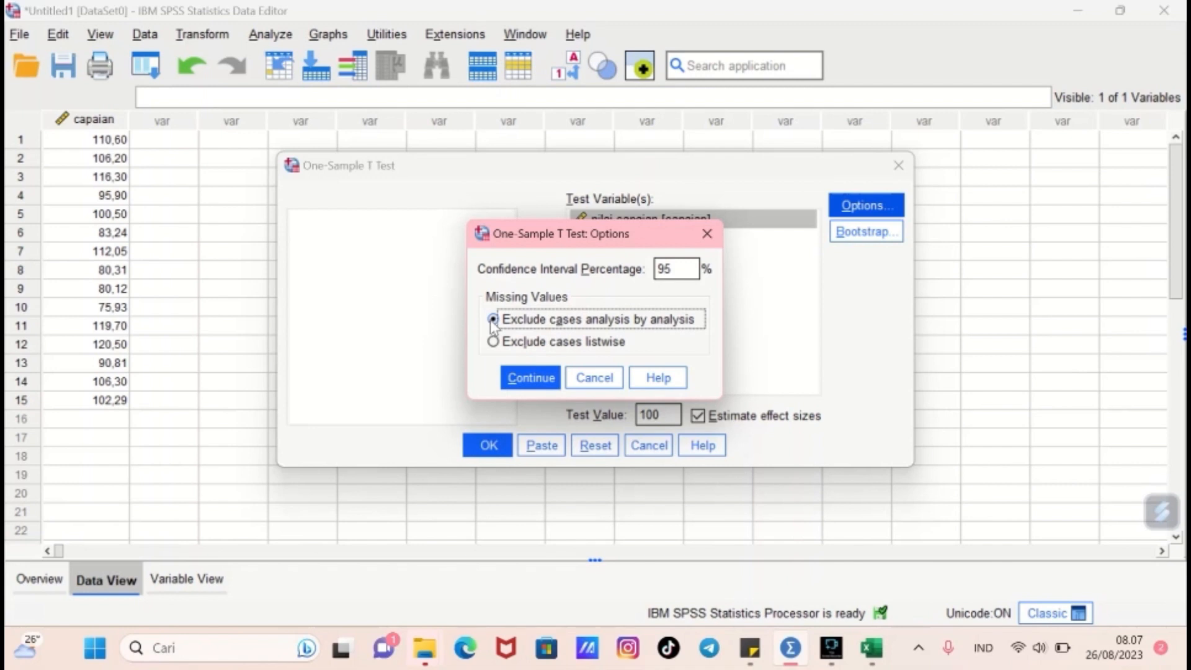
pyautogui.click(525, 376)
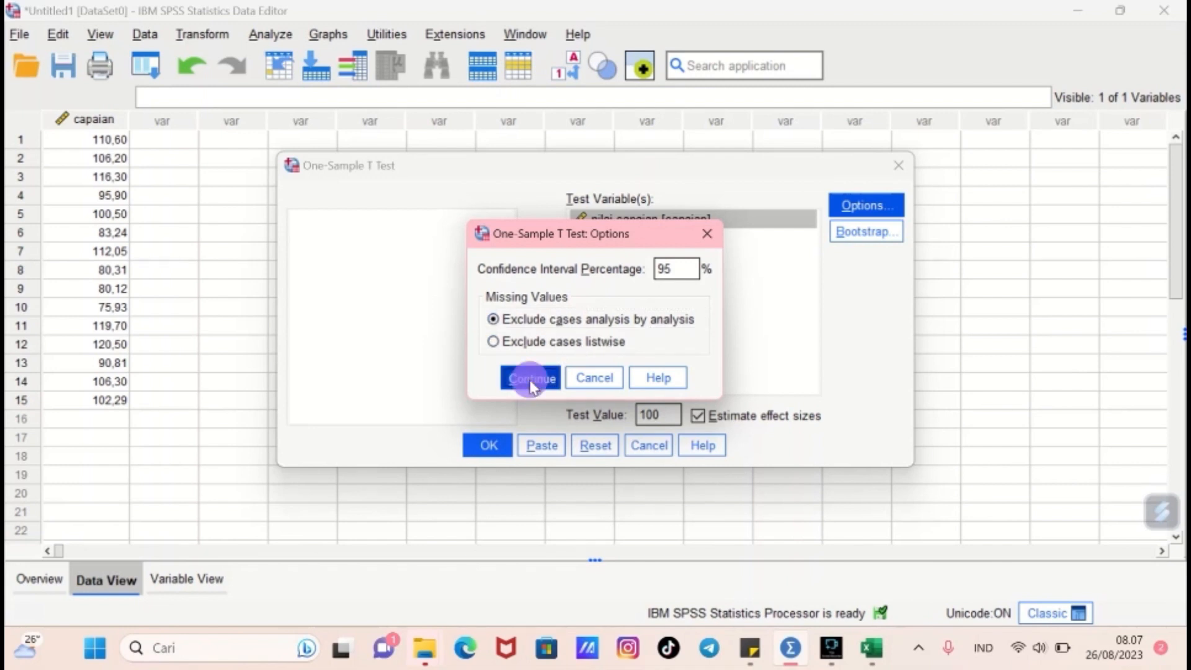
pyautogui.click(500, 450)
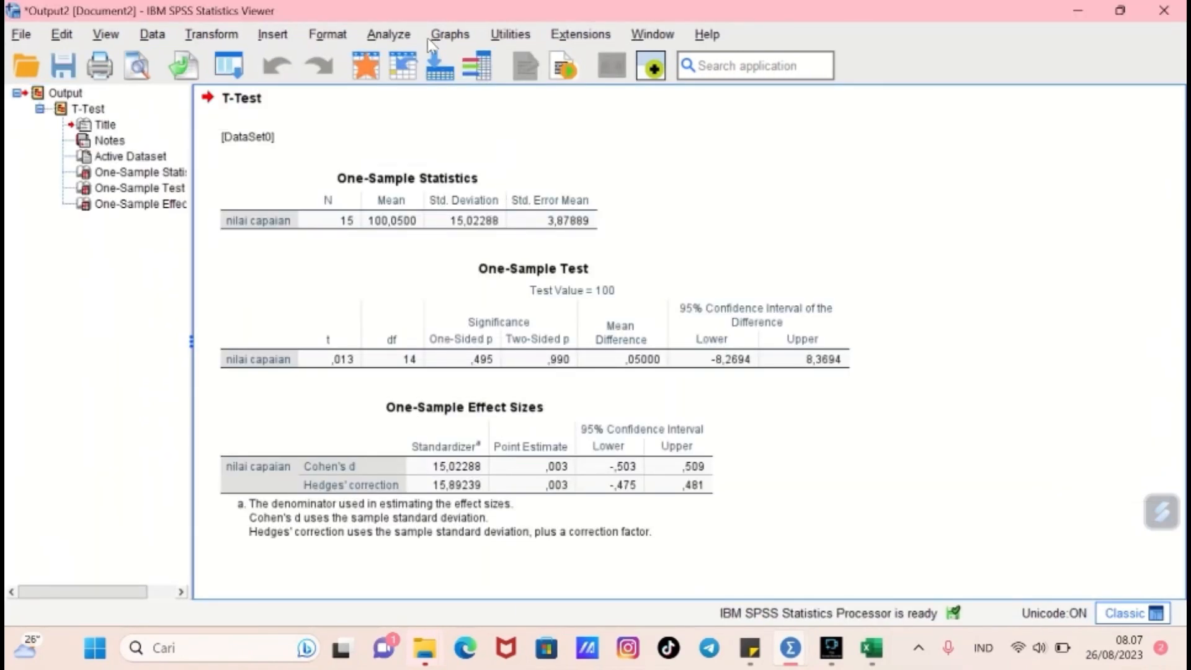
# Examine the T-Test output, especially the two-sided significance in the One-Sample Test table
pyautogui.moveTo(446, 111); pyautogui.dragTo(929, 462)
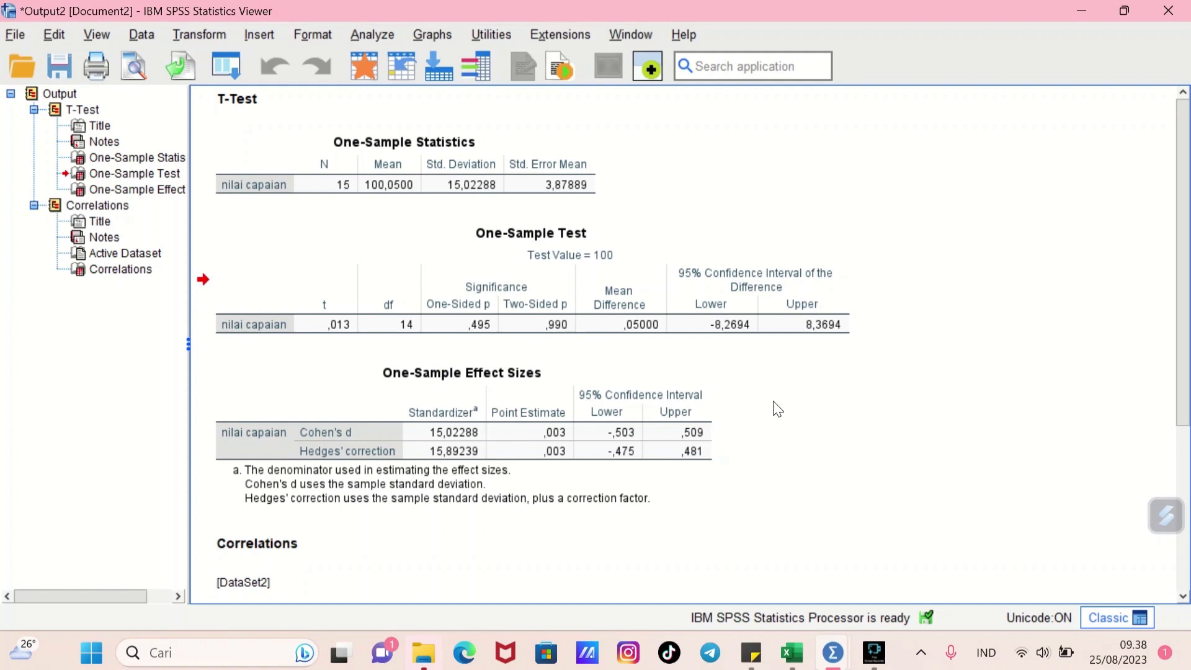
pyautogui.click(682, 279)
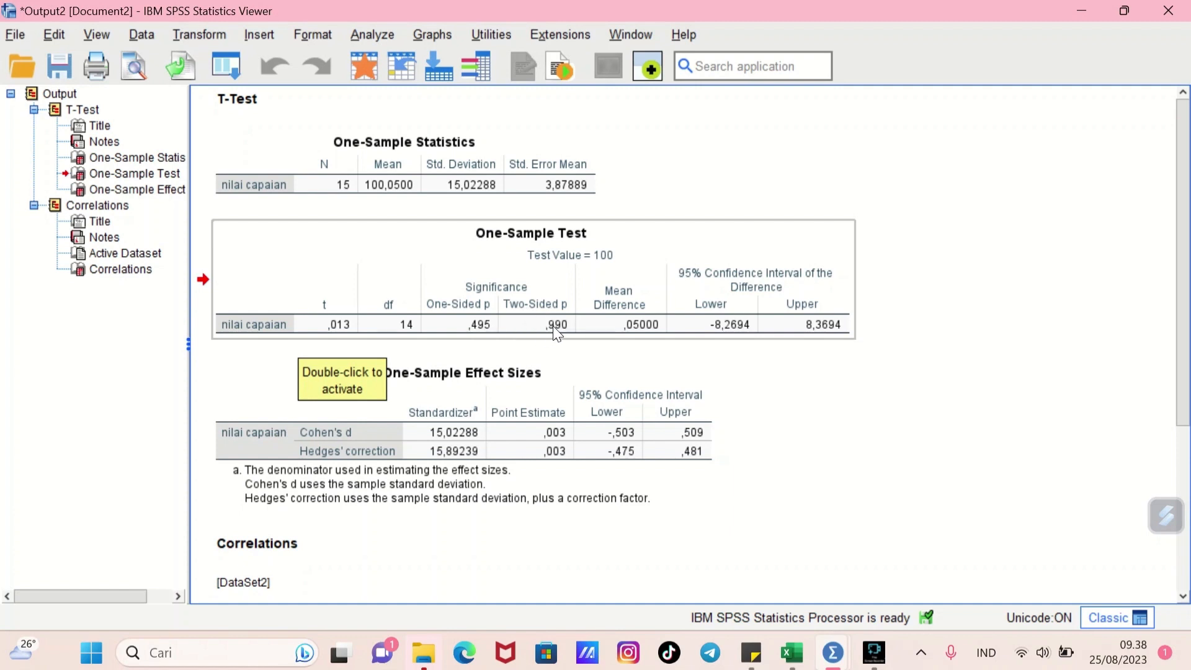
pyautogui.click(598, 349)
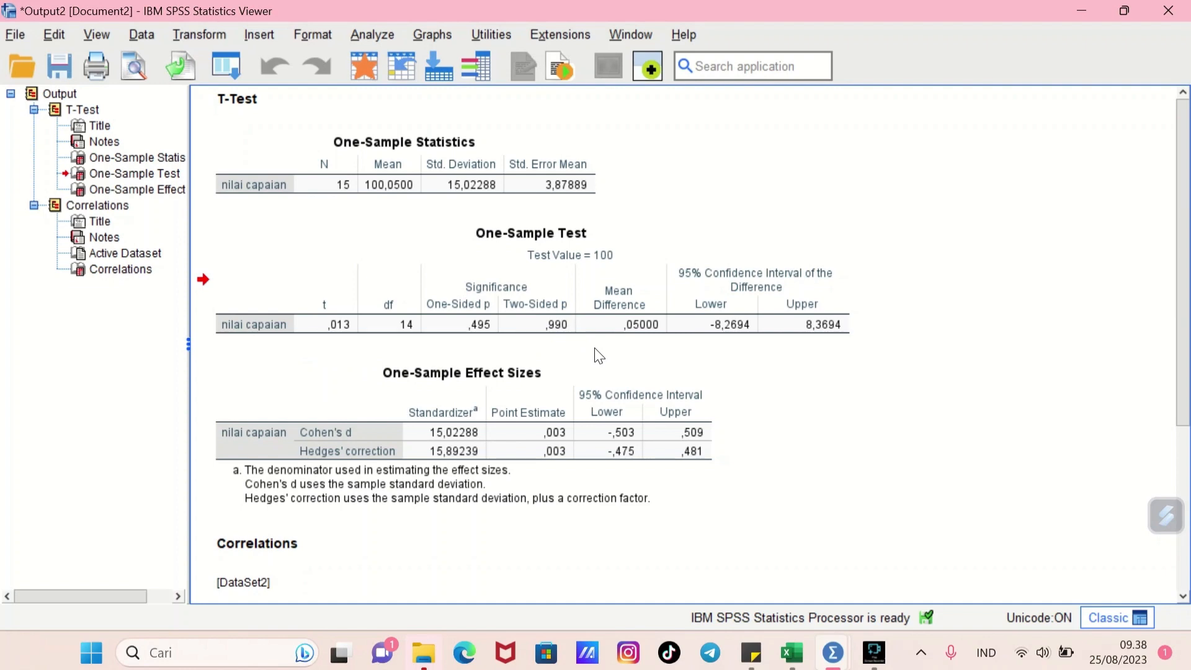
pyautogui.moveTo(796, 657)
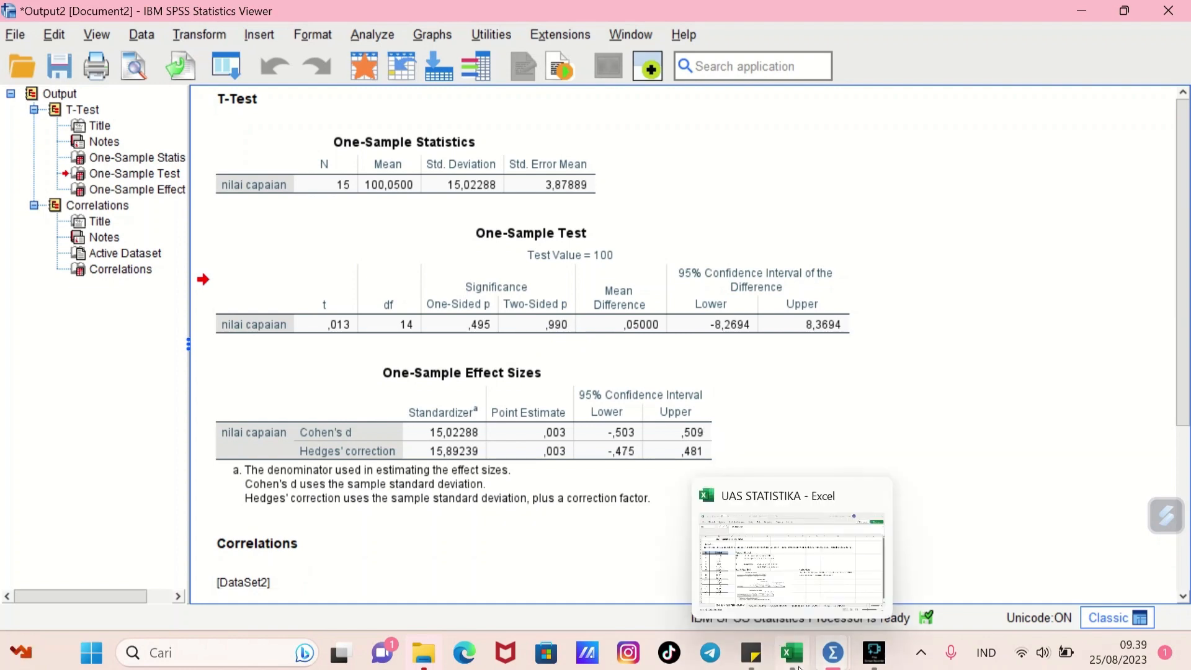
# Switch to the Excel worksheet and enter "Jadi Rata-rata capaian tidak sama dengan 100 ton secara statistik" in M16 under the Kesimpulan text
pyautogui.click(793, 598)
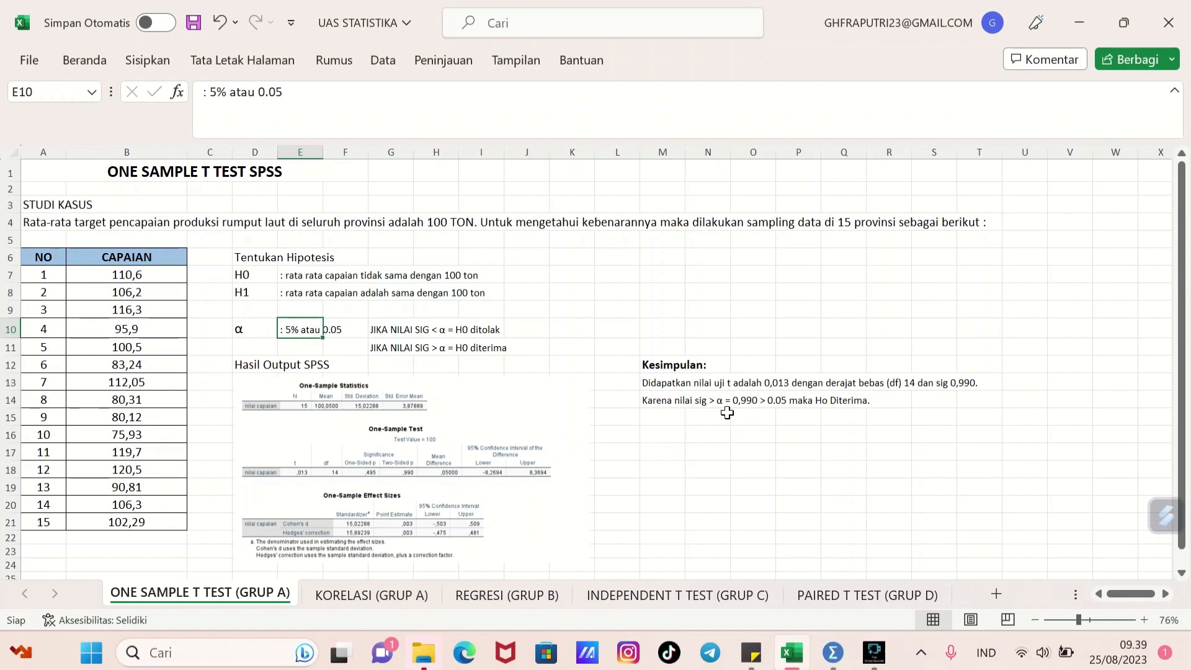
pyautogui.click(653, 433)
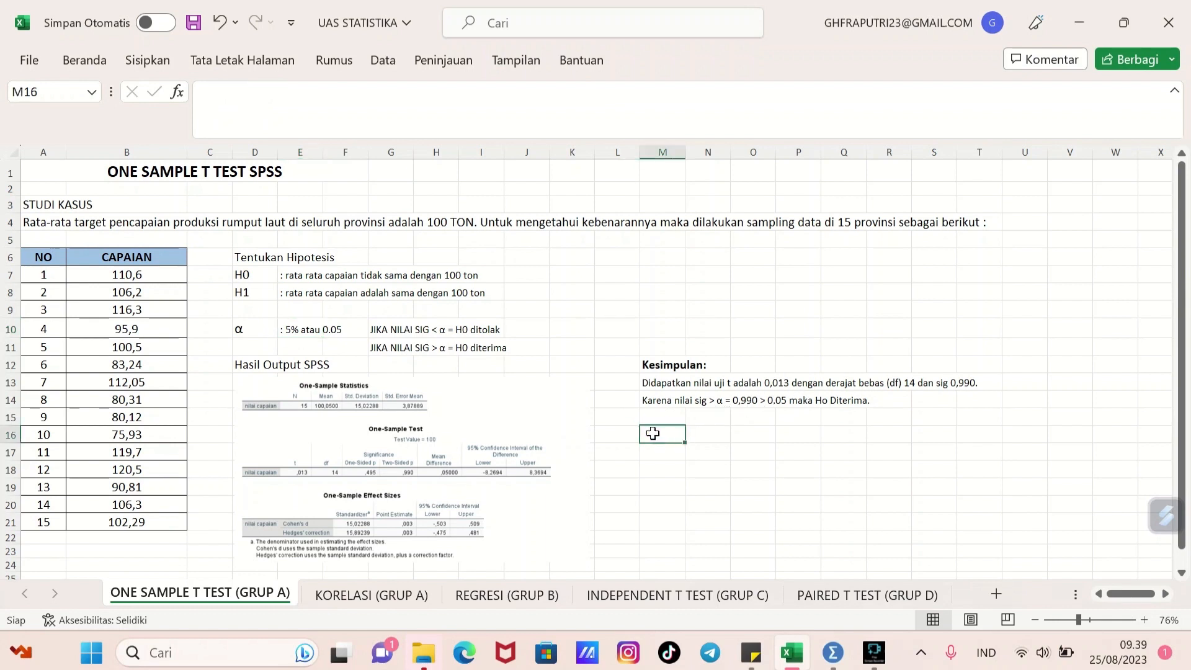
pyautogui.write('Jadi Rata-rata capaian tidak sama dengan 100 ton secara statistik')
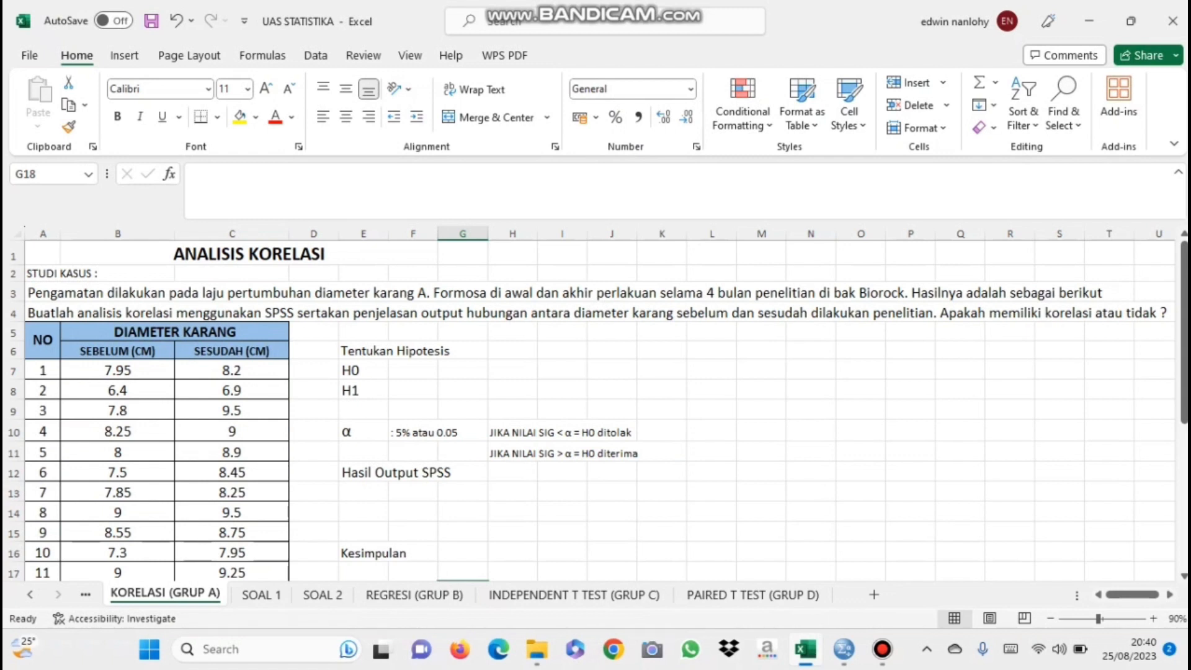
# Switch to the empty SPSS Data Editor and define two variables named sebelum and sesudah
pyautogui.moveTo(844, 649)
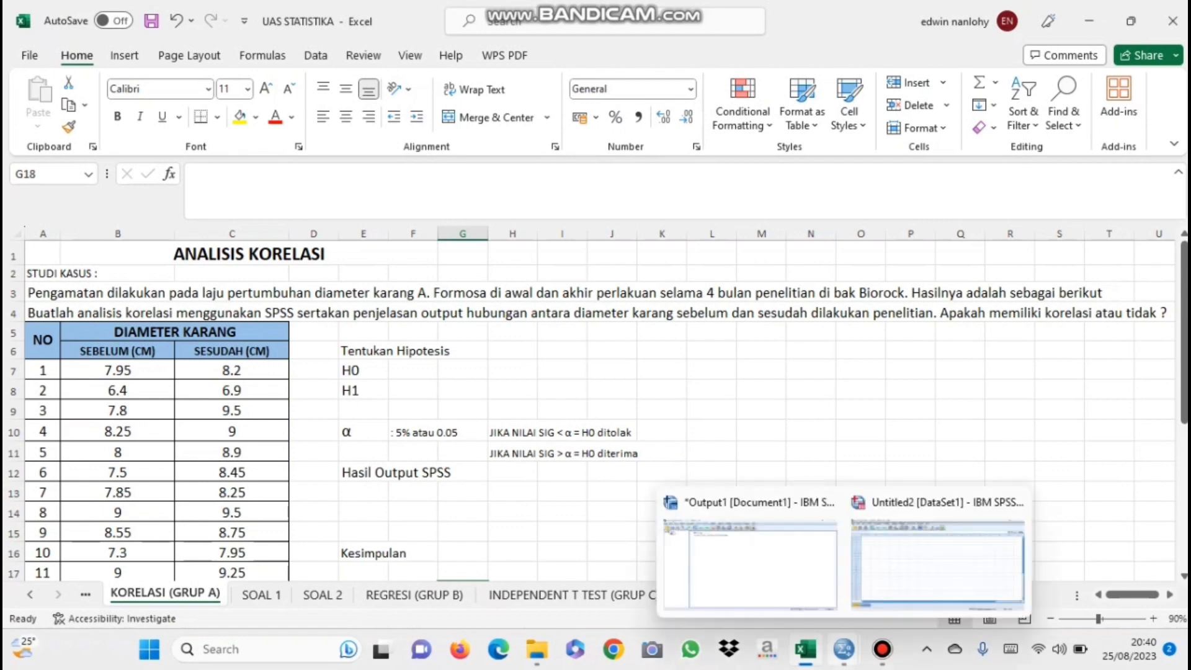
pyautogui.click(937, 561)
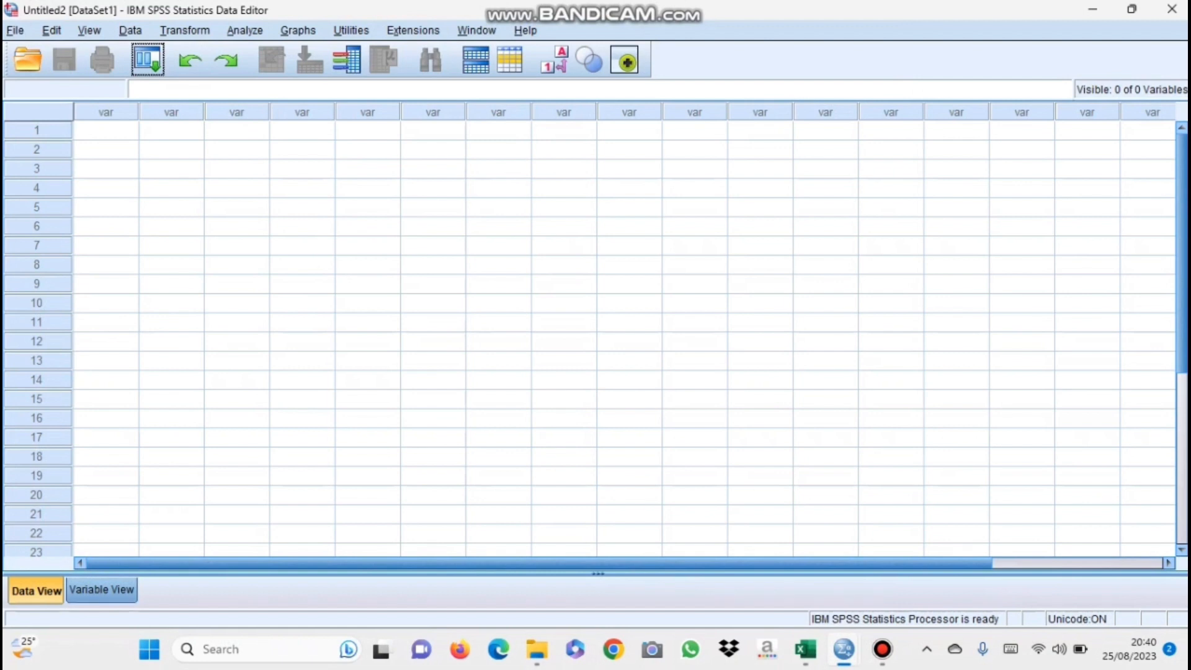
pyautogui.click(102, 590)
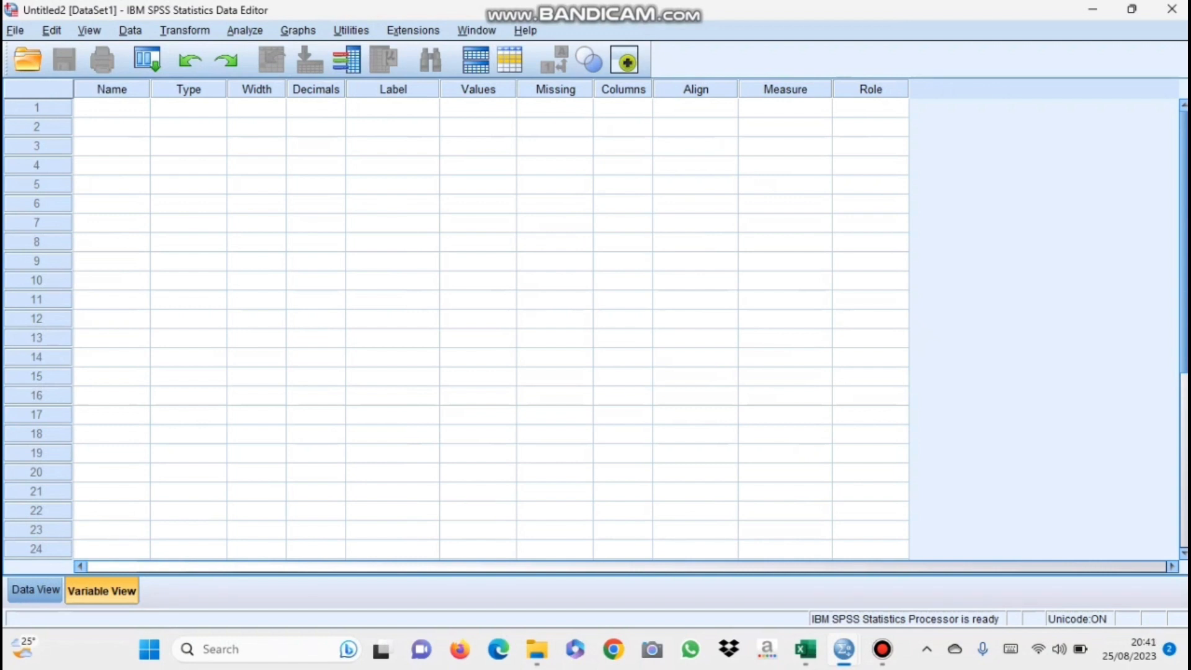
pyautogui.click(112, 108)
pyautogui.write('sebelum')
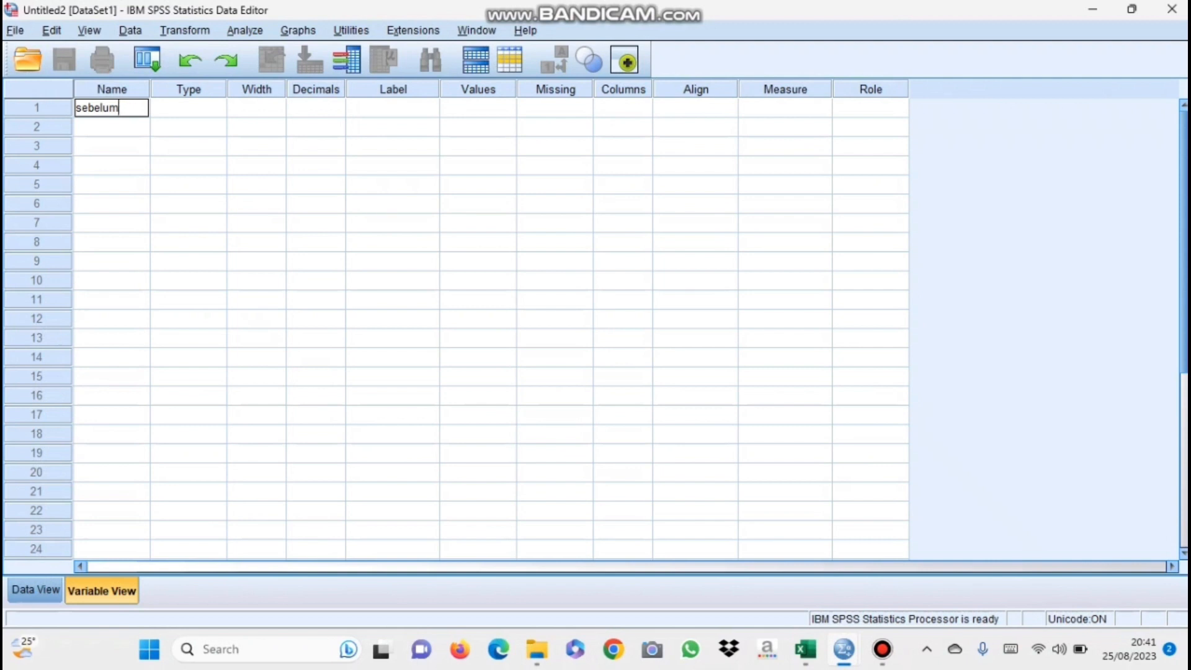
pyautogui.press('Return')
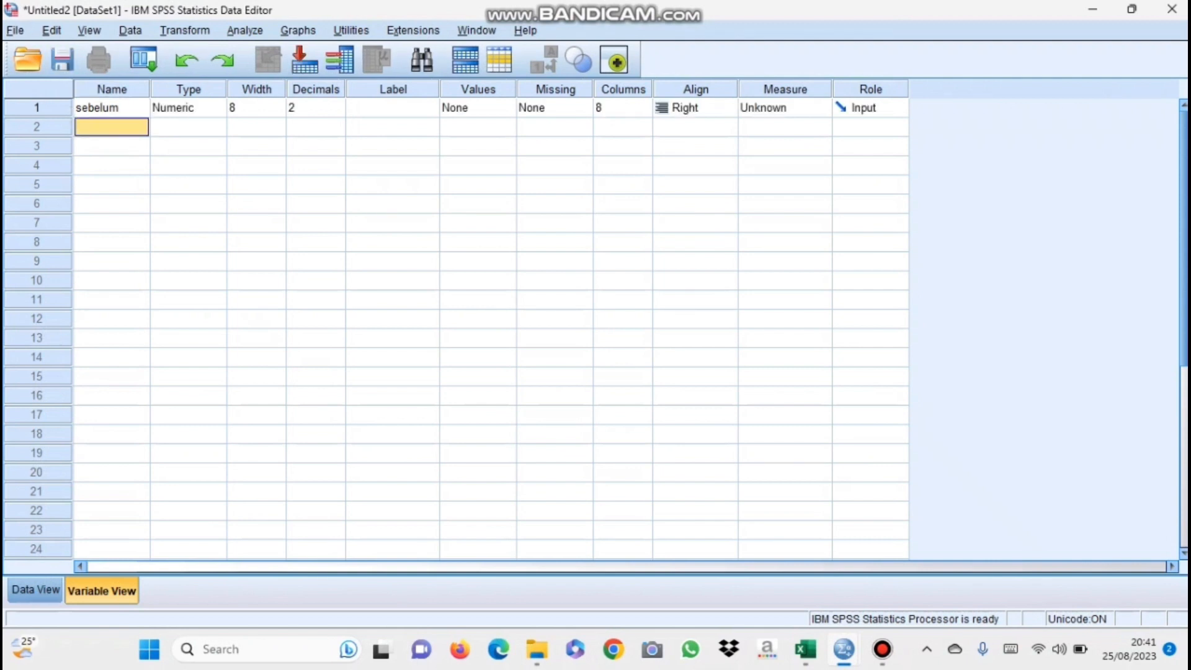
pyautogui.write('sesudah')
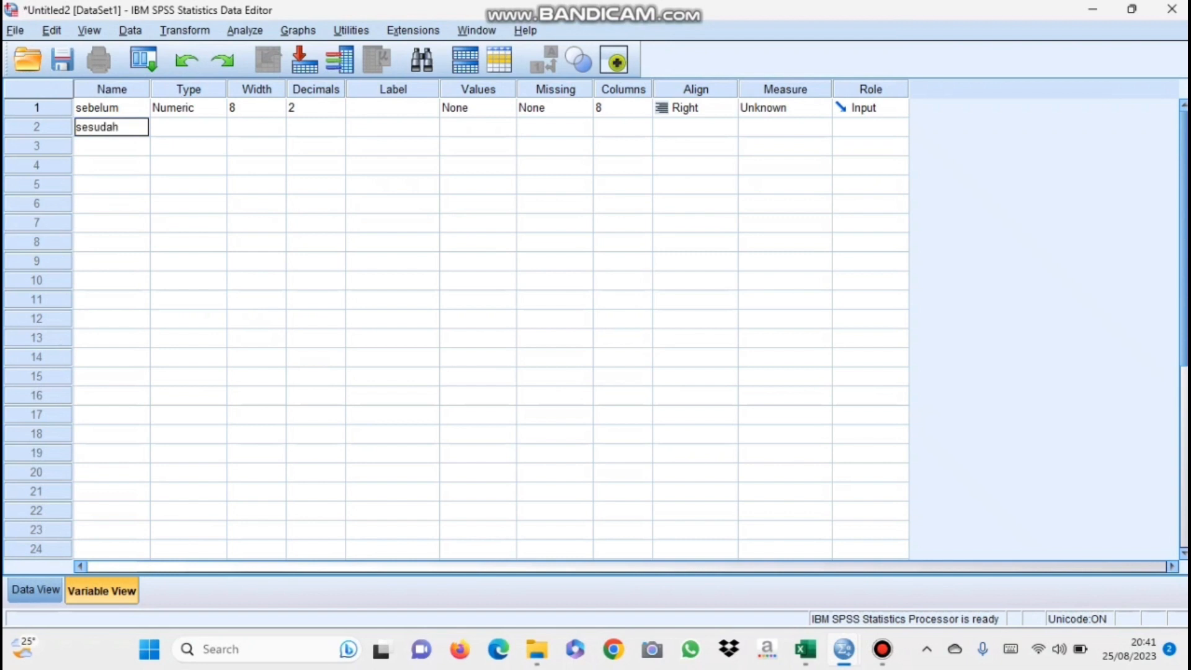
pyautogui.press('Return')
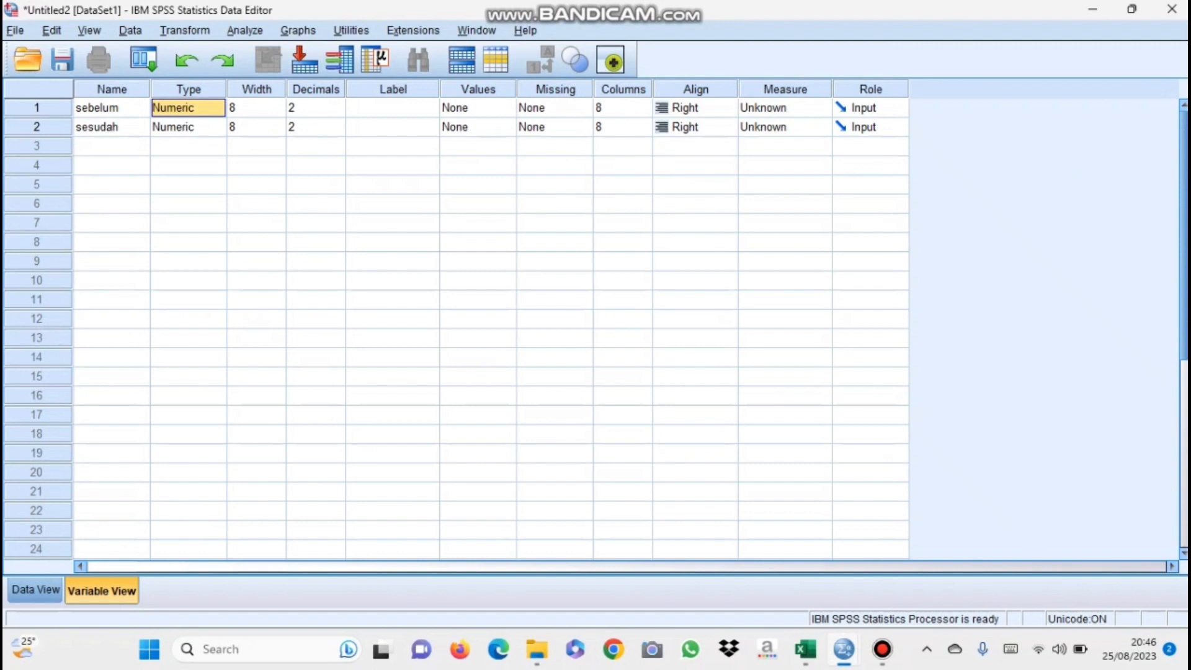
# Check the variable types of sebelum and sesudah, keeping sebelum as Numeric with width 8 and 2 decimal places
pyautogui.click(218, 108)
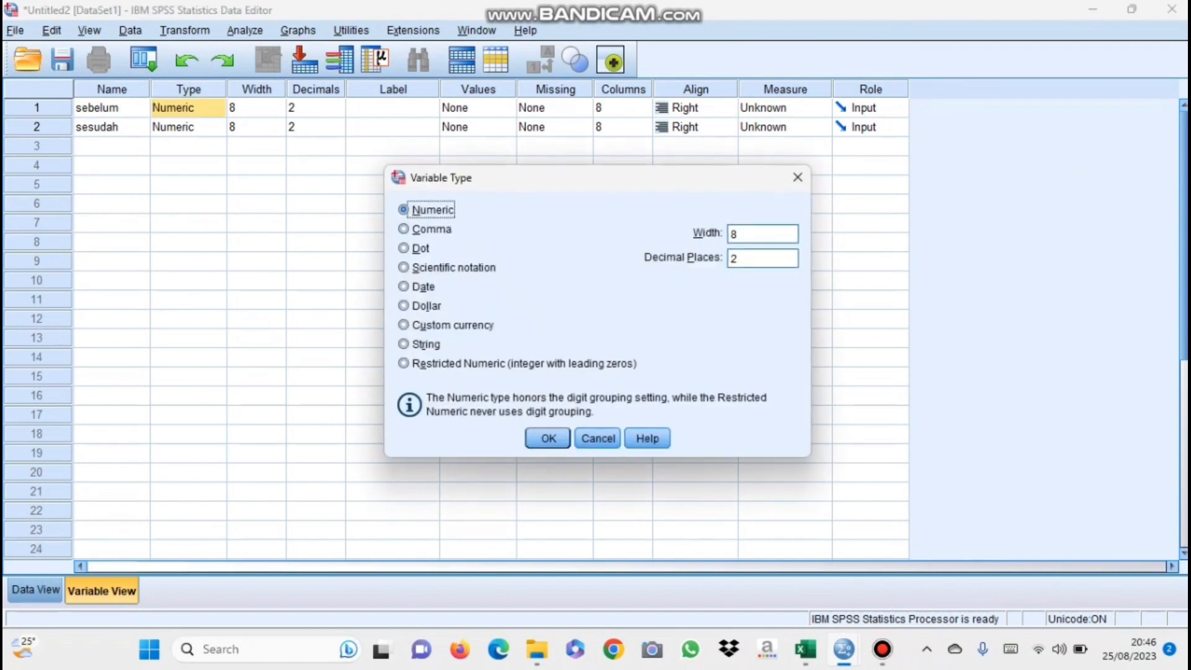
pyautogui.click(549, 439)
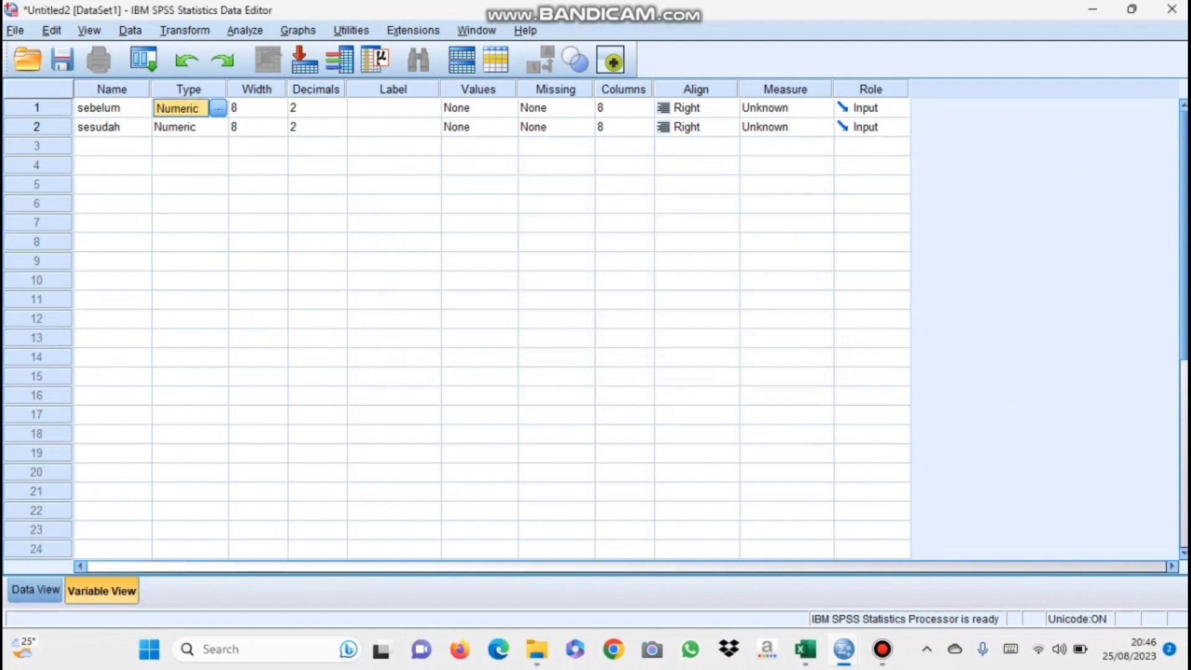
pyautogui.click(112, 108)
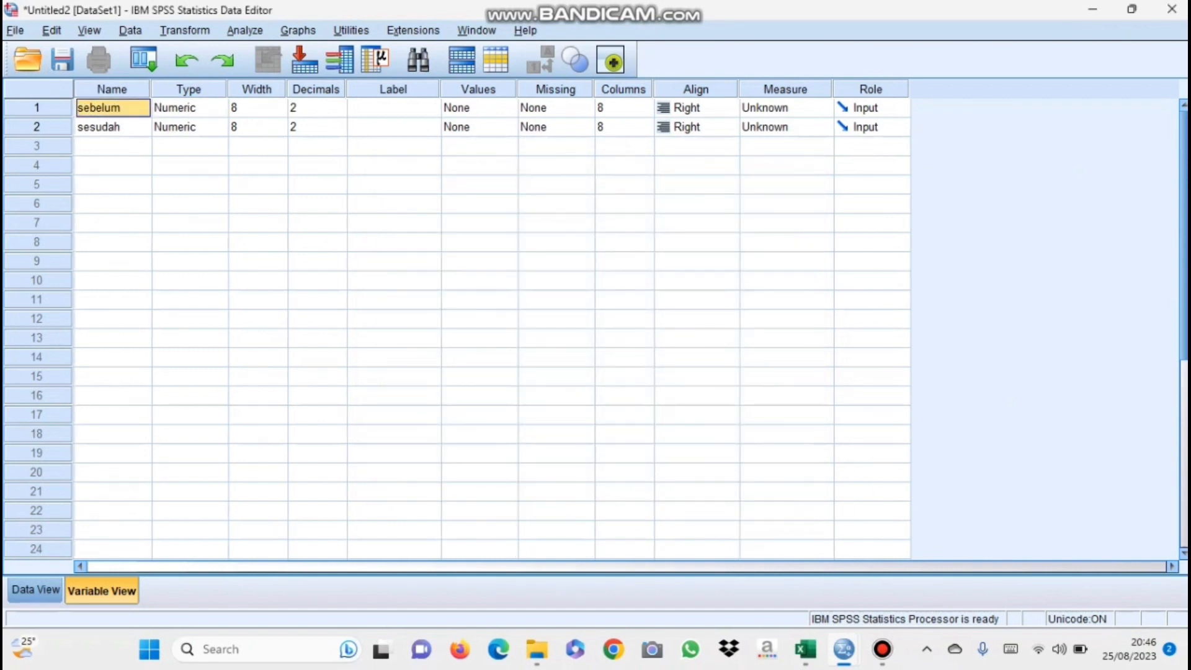
pyautogui.click(181, 108)
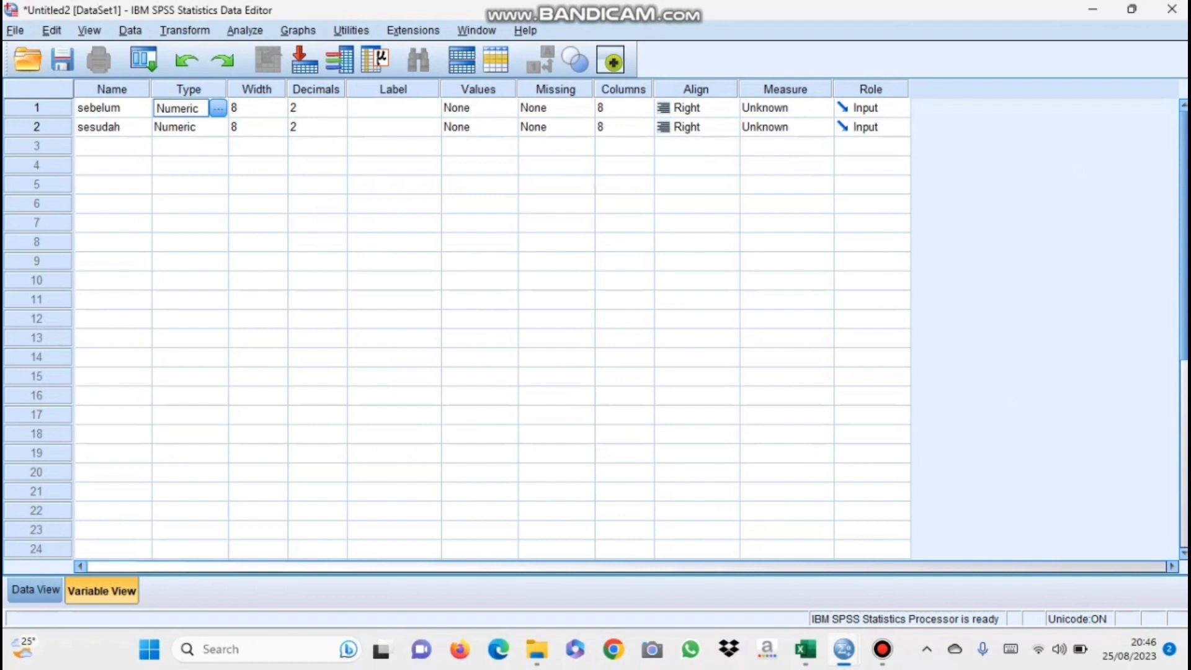
pyautogui.click(219, 108)
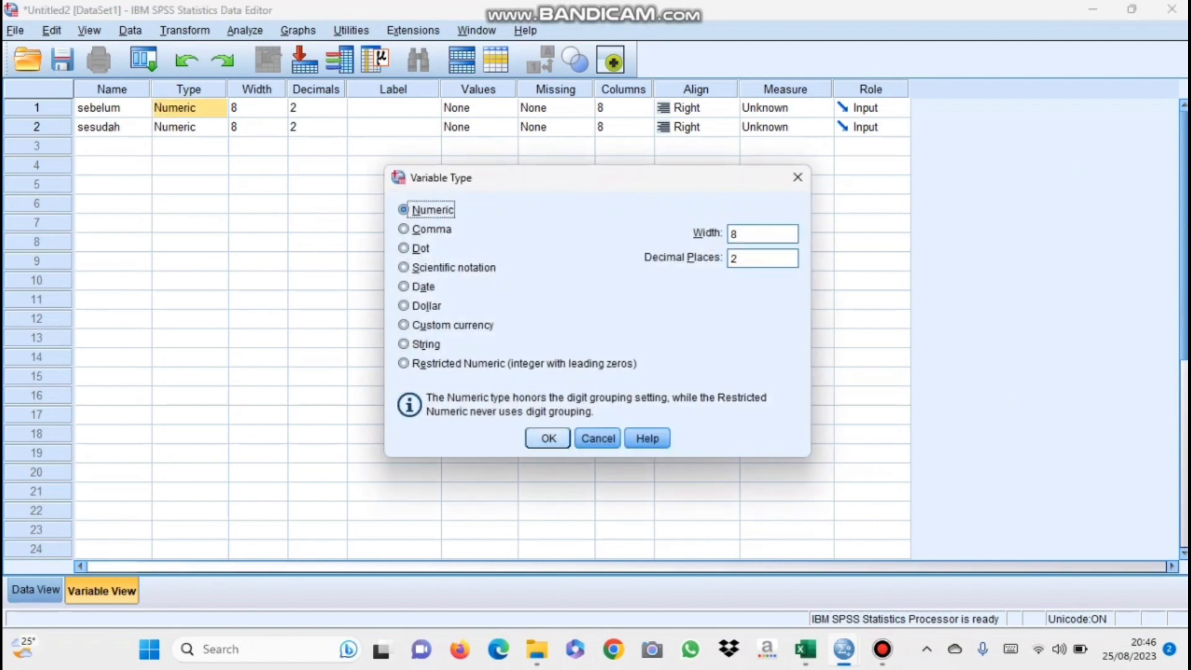
pyautogui.click(548, 438)
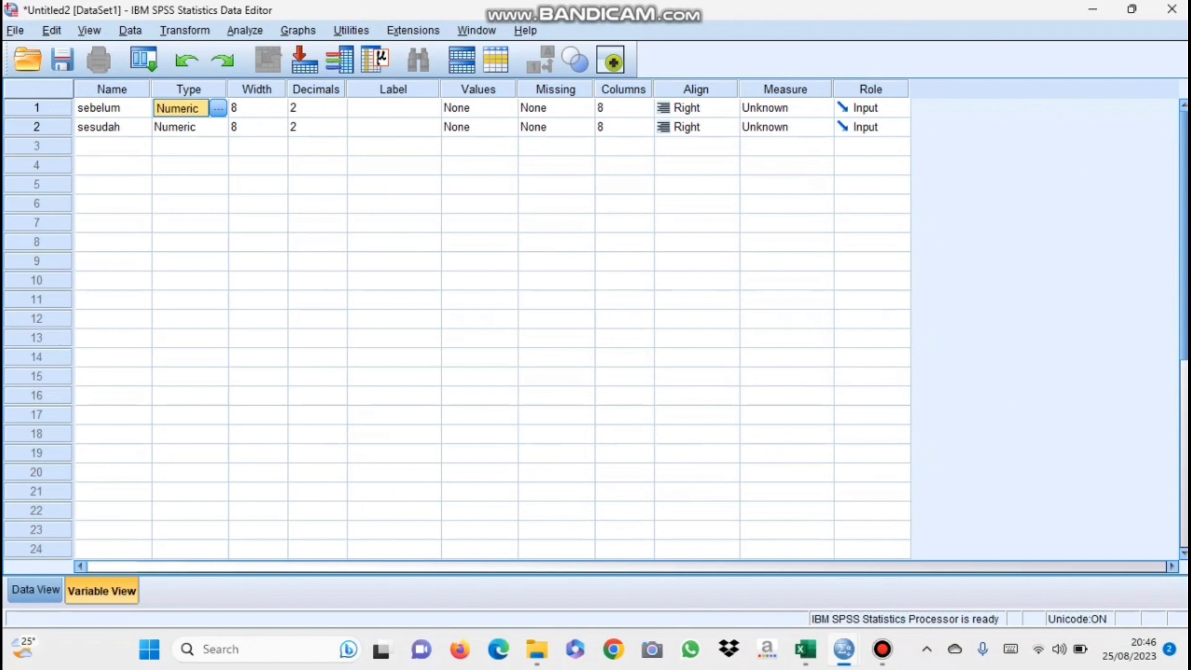
pyautogui.click(113, 128)
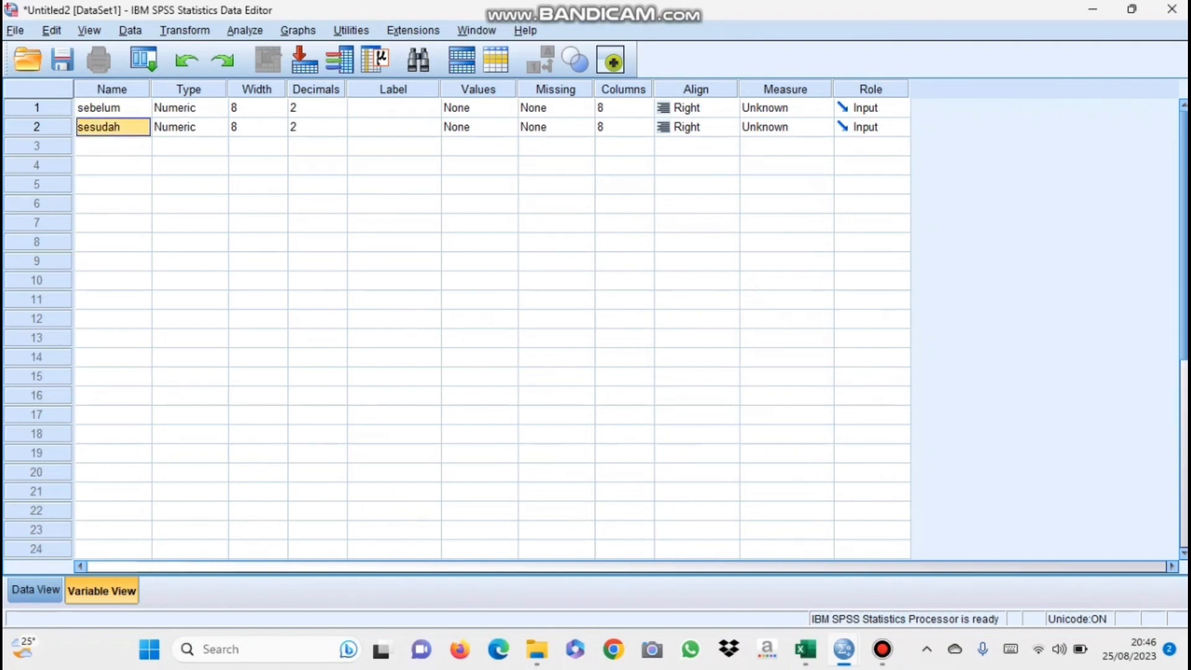
pyautogui.click(188, 127)
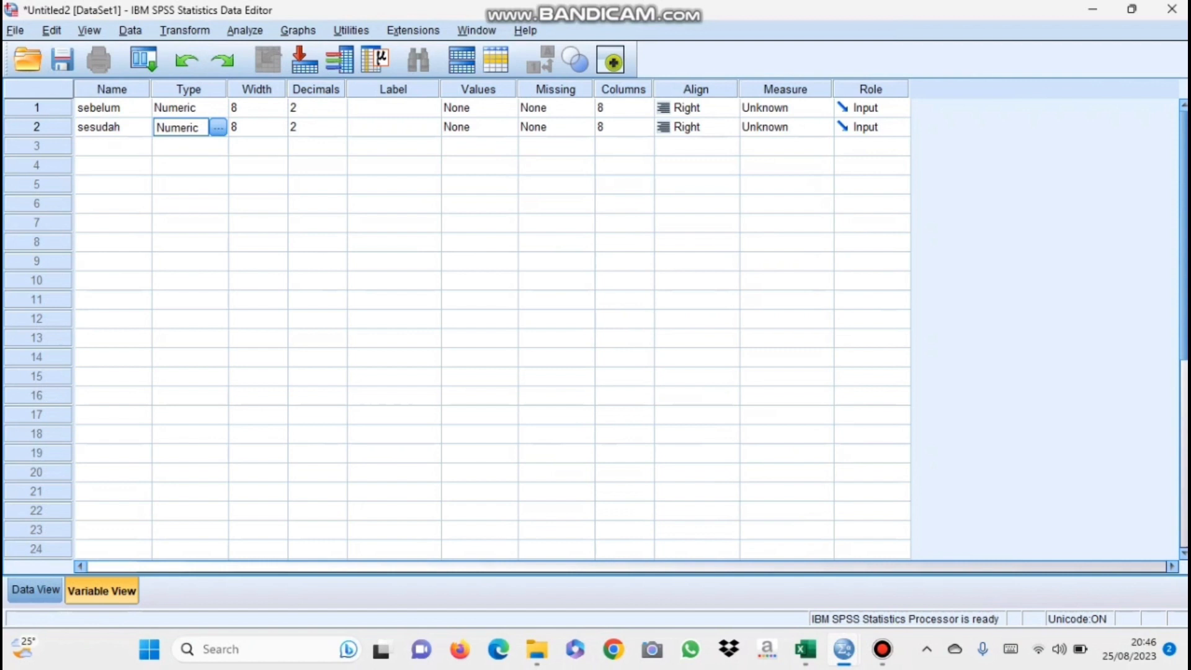
# Label the variable sebelum "nilai sebelum peneitian" and the variable sesudah "nilai sesudah penelitian"
pyautogui.click(394, 108)
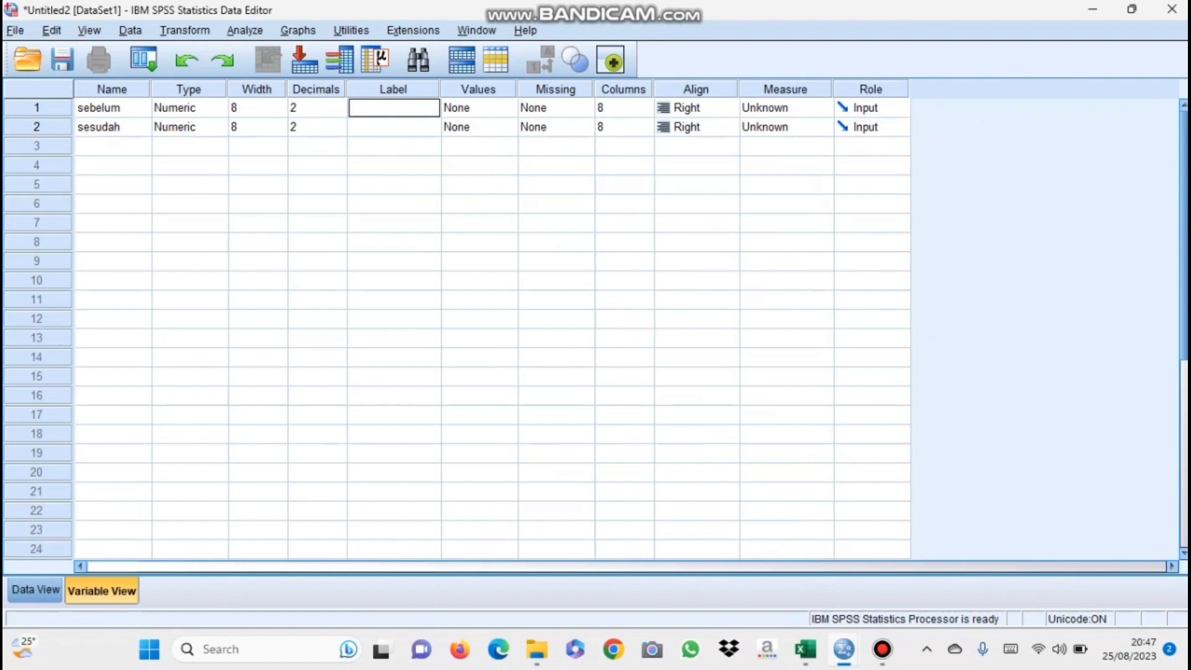
pyautogui.write('nilai sebelum penelitian')
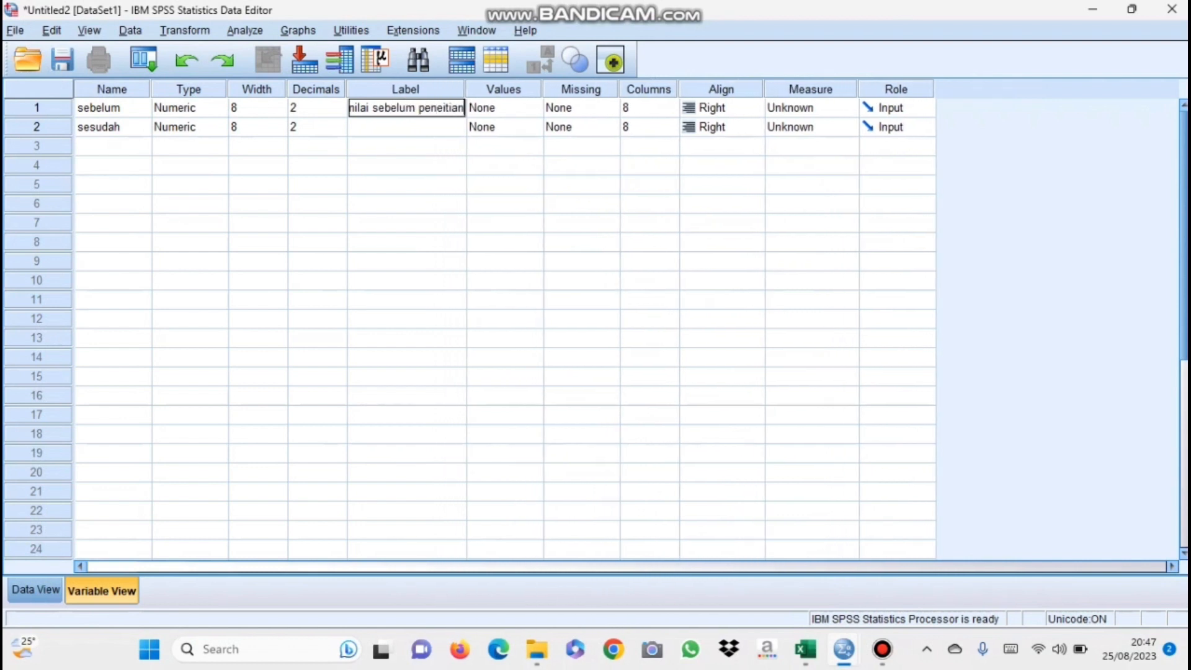
pyautogui.press('Return')
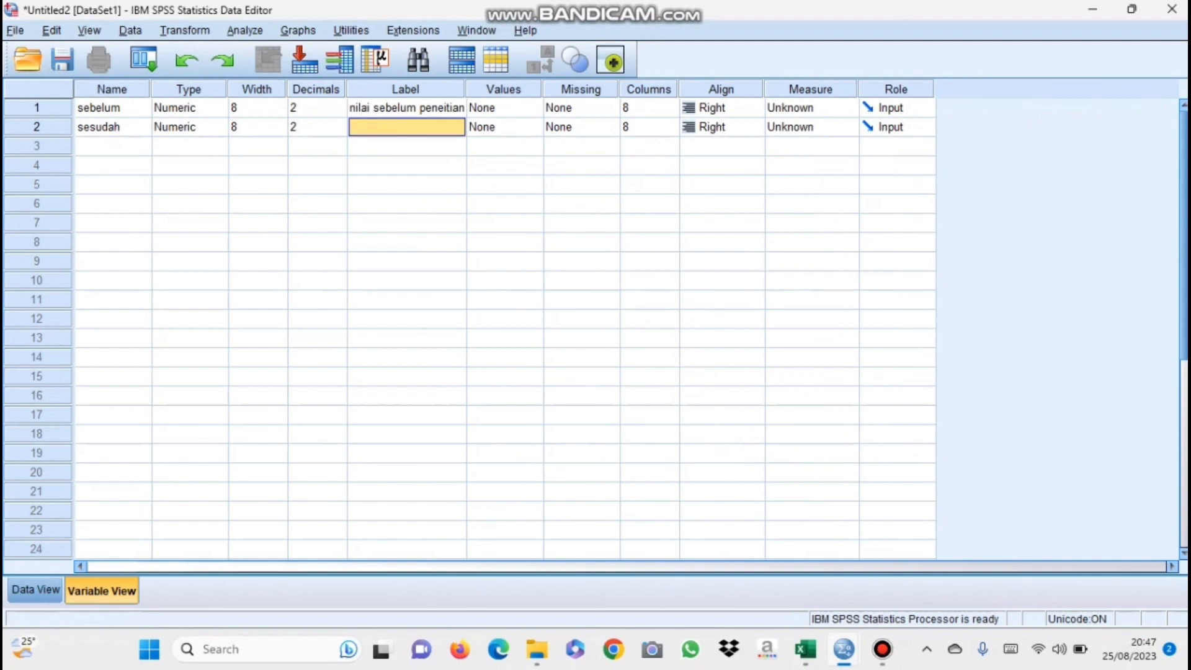
pyautogui.write('nilai')
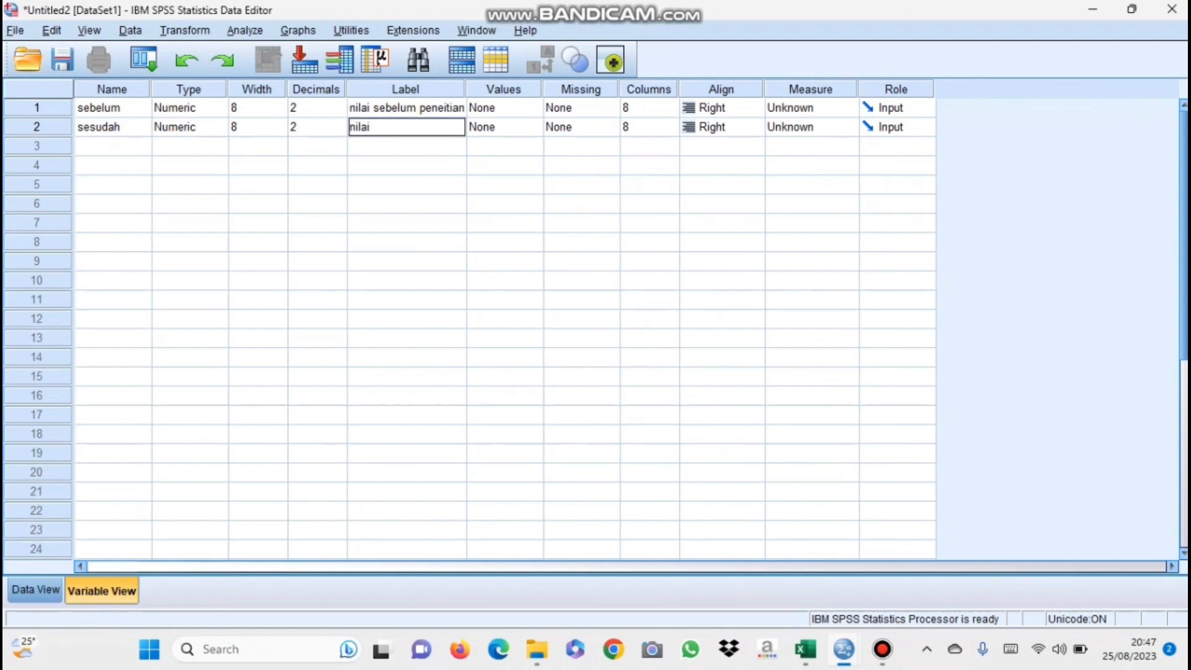
pyautogui.write(' sesudah penelitian')
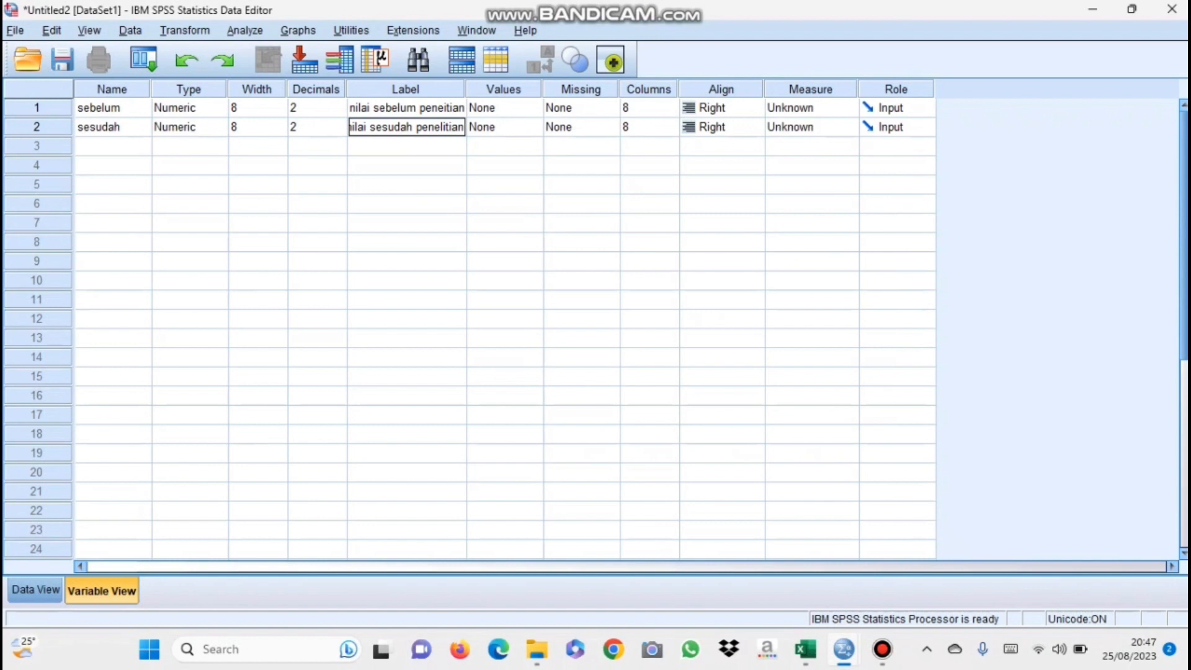
# Set the alignment of both sebelum and sesudah to Center
pyautogui.click(725, 108)
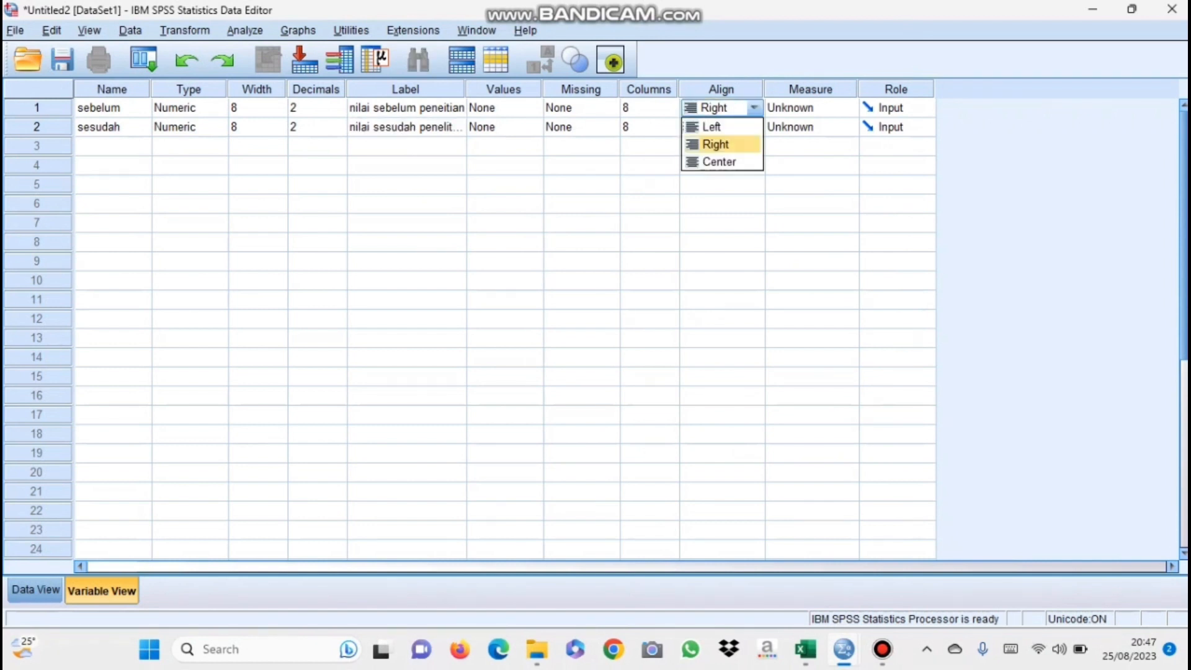
pyautogui.click(755, 108)
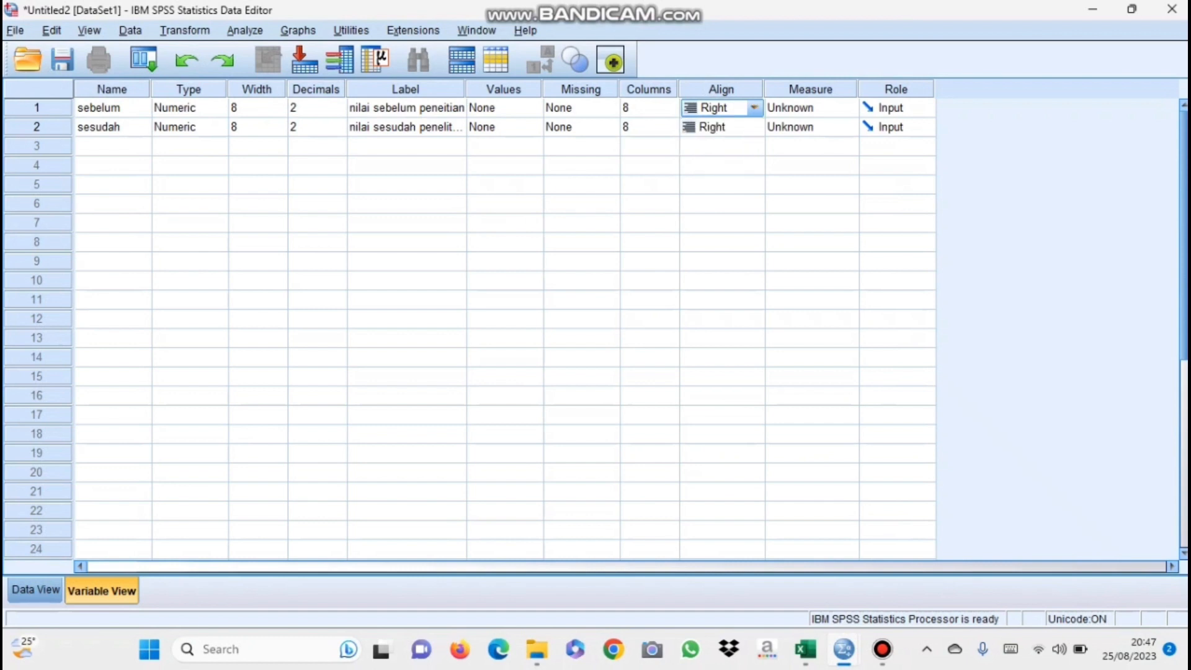
pyautogui.click(755, 108)
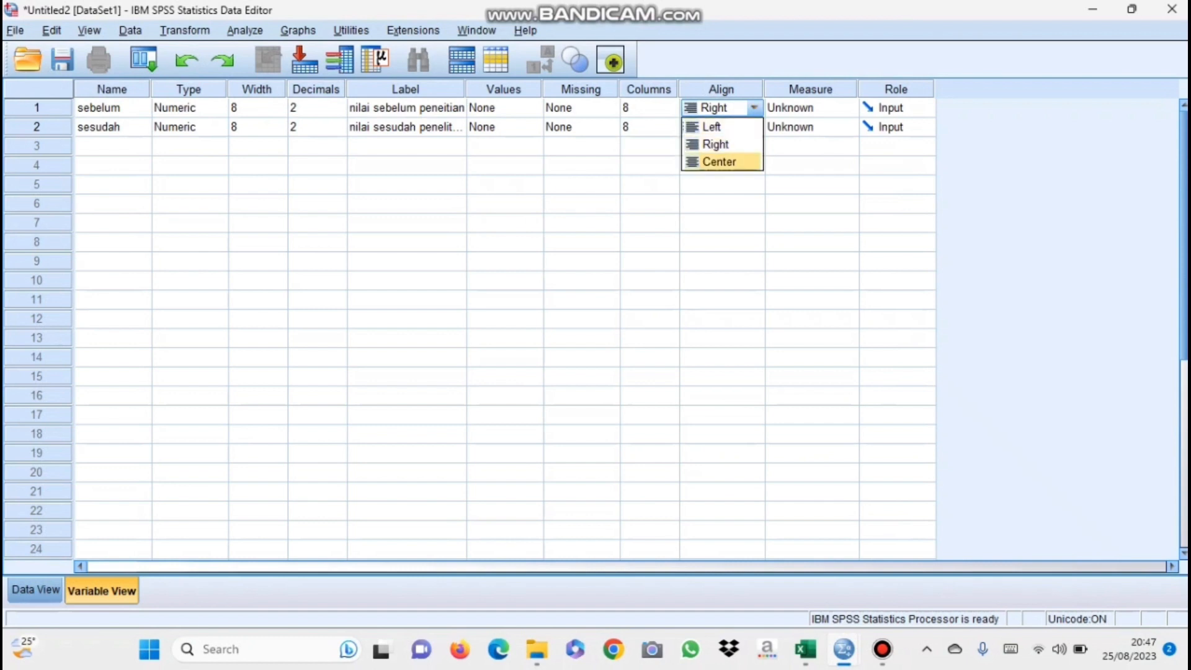
pyautogui.press('Return')
pyautogui.click(723, 127)
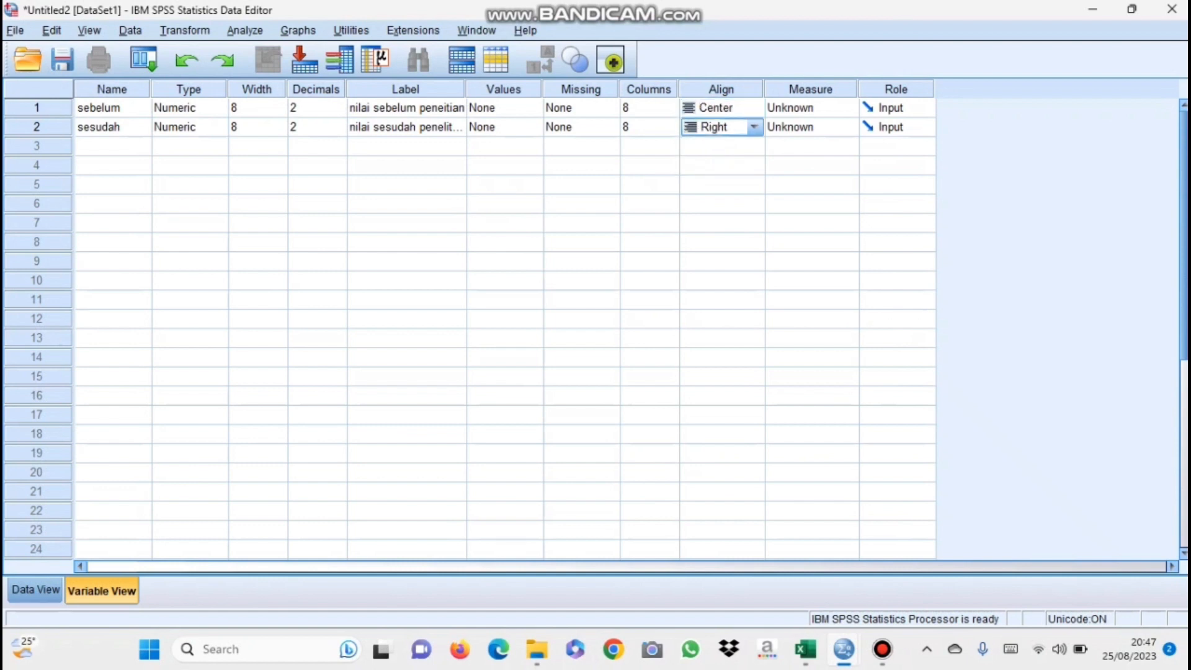
pyautogui.click(754, 127)
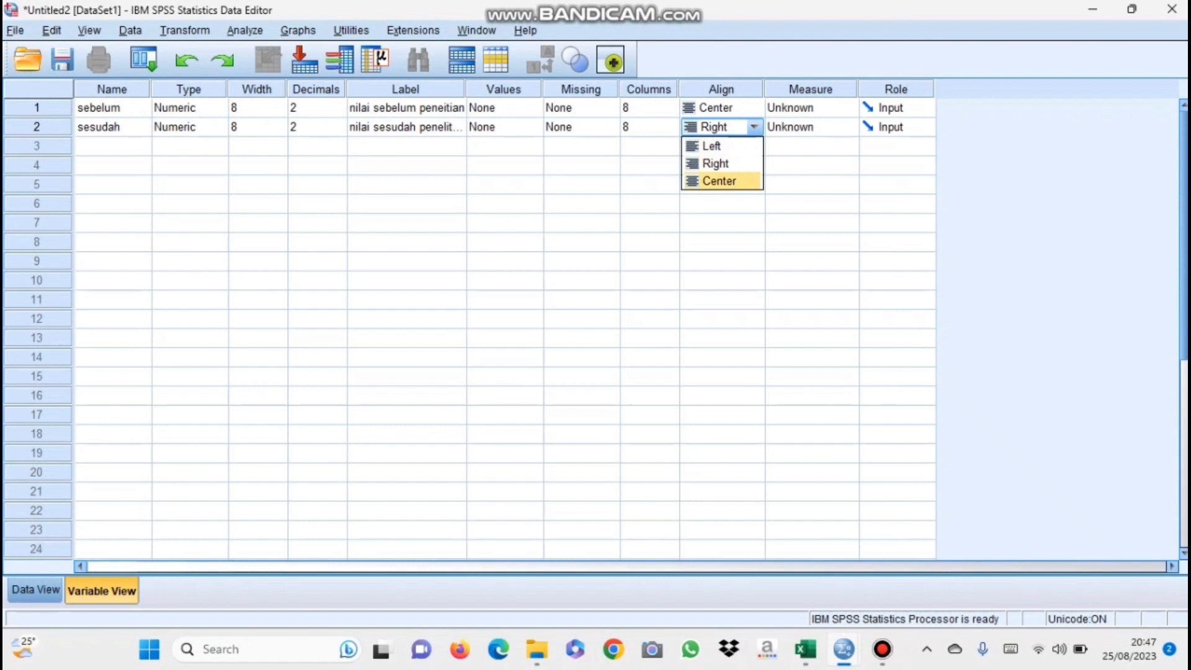
pyautogui.press('Return')
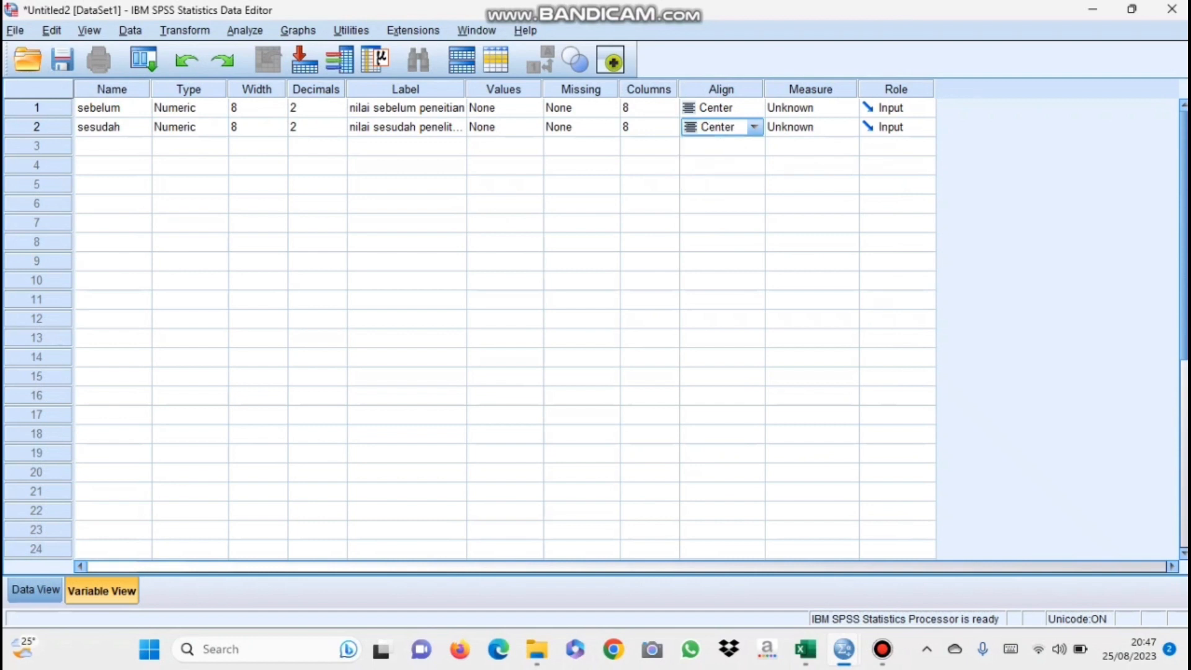
# Set the measurement level of both sebelum and sesudah to Scale
pyautogui.click(848, 107)
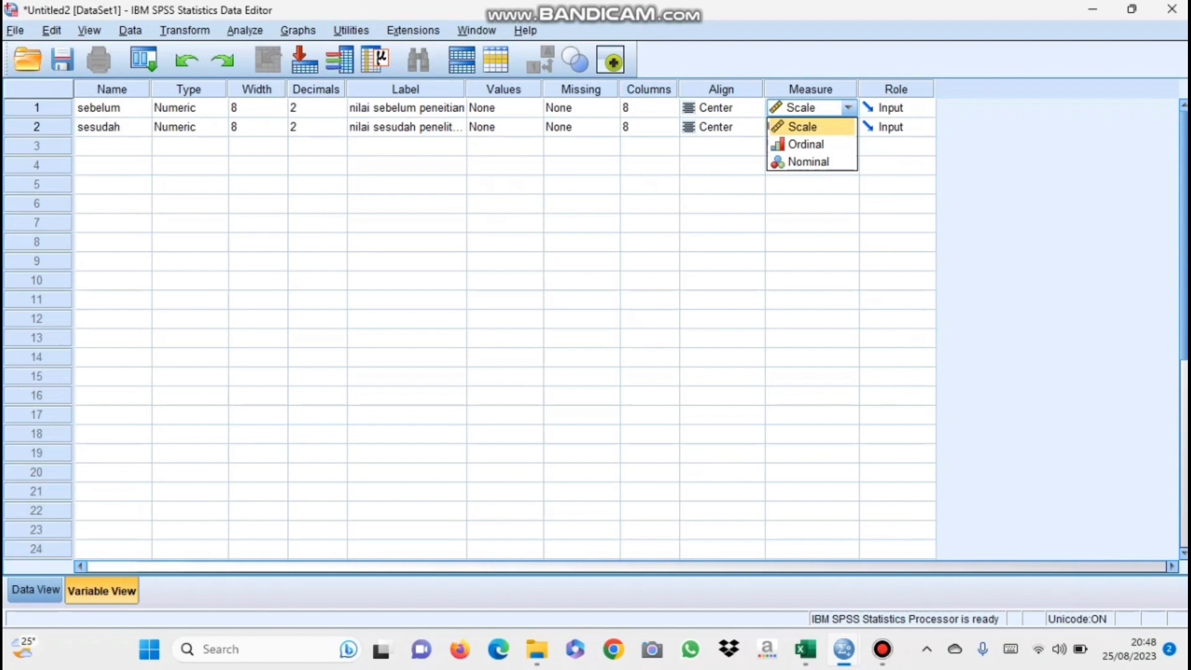
pyautogui.press('Return')
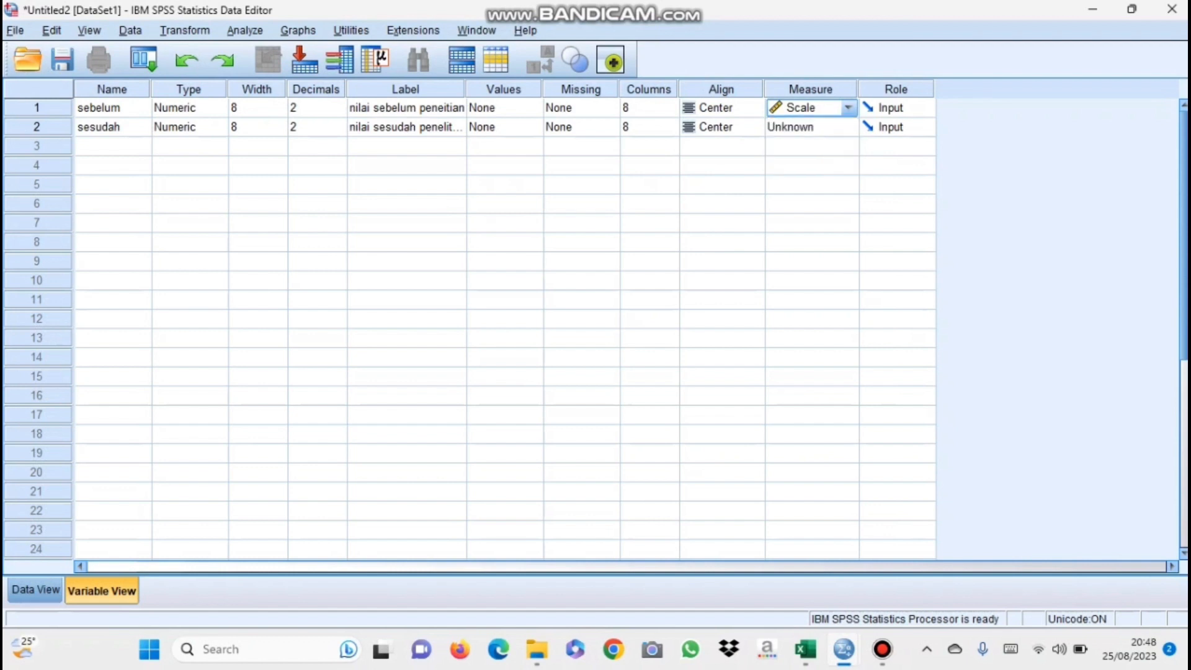
pyautogui.click(847, 128)
pyautogui.click(809, 146)
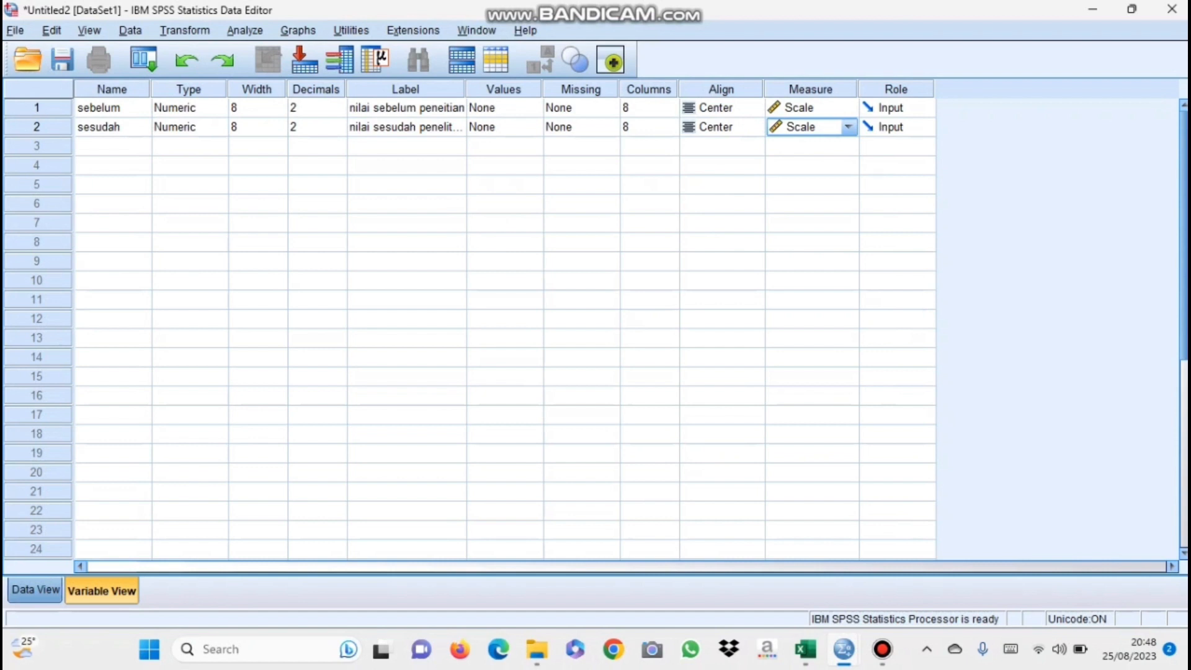
# Switch to the UAS STATISTIKA workbook in Excel and copy the SEBELUM and SESUDAH diameter values in B7:C21
pyautogui.click(35, 589)
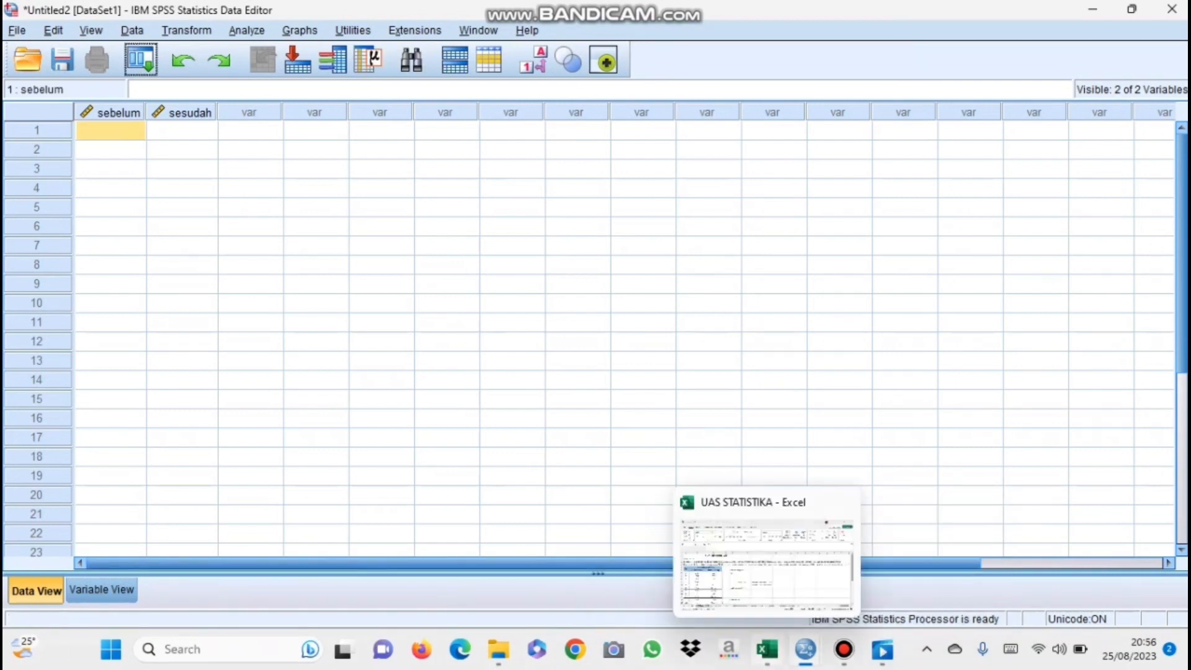
pyautogui.click(767, 650)
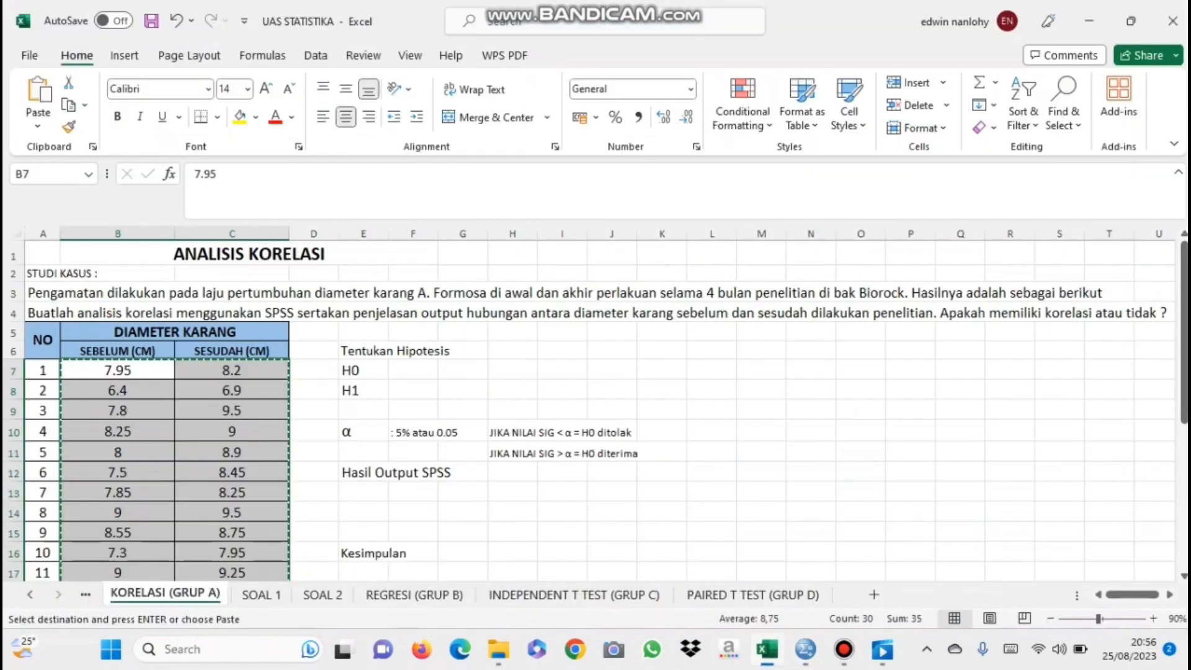
pyautogui.scroll(2, 589, 409)
pyautogui.click(231, 370)
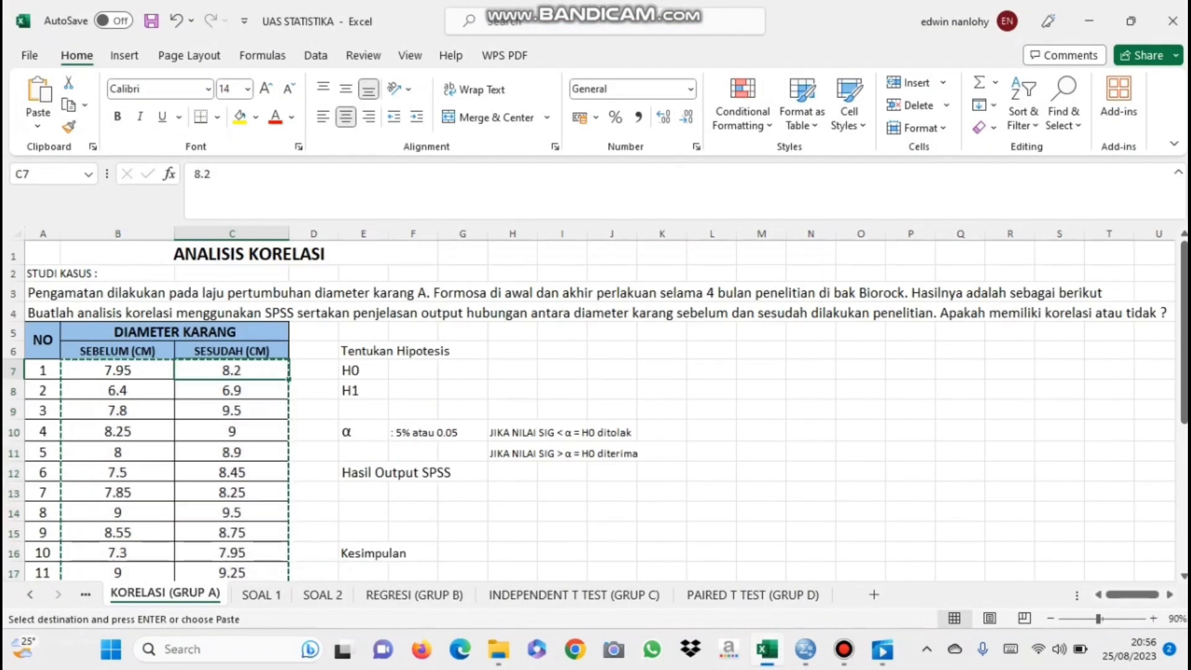
pyautogui.scroll(-1, 231, 371)
pyautogui.moveTo(117, 309); pyautogui.dragTo(231, 552)
pyautogui.rightClick(234, 332)
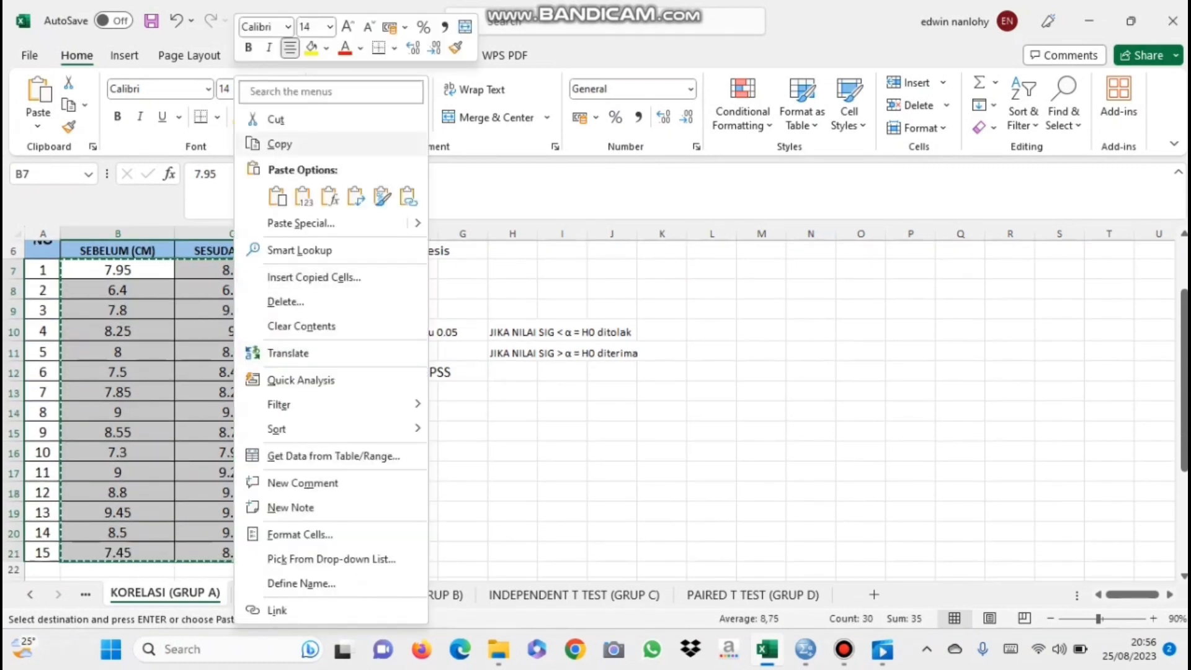
pyautogui.click(273, 143)
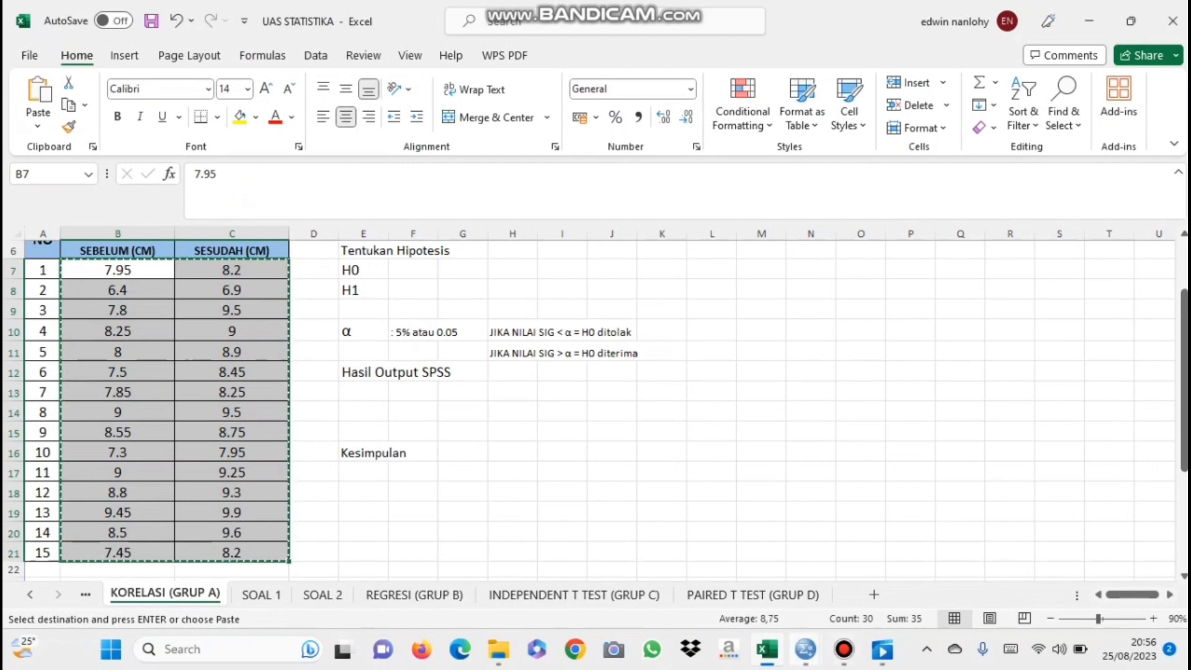
# Switch back to the SPSS Data Editor and paste the copied diameters into sebelum and sesudah, starting at row 1
pyautogui.moveTo(805, 650)
pyautogui.click(712, 559)
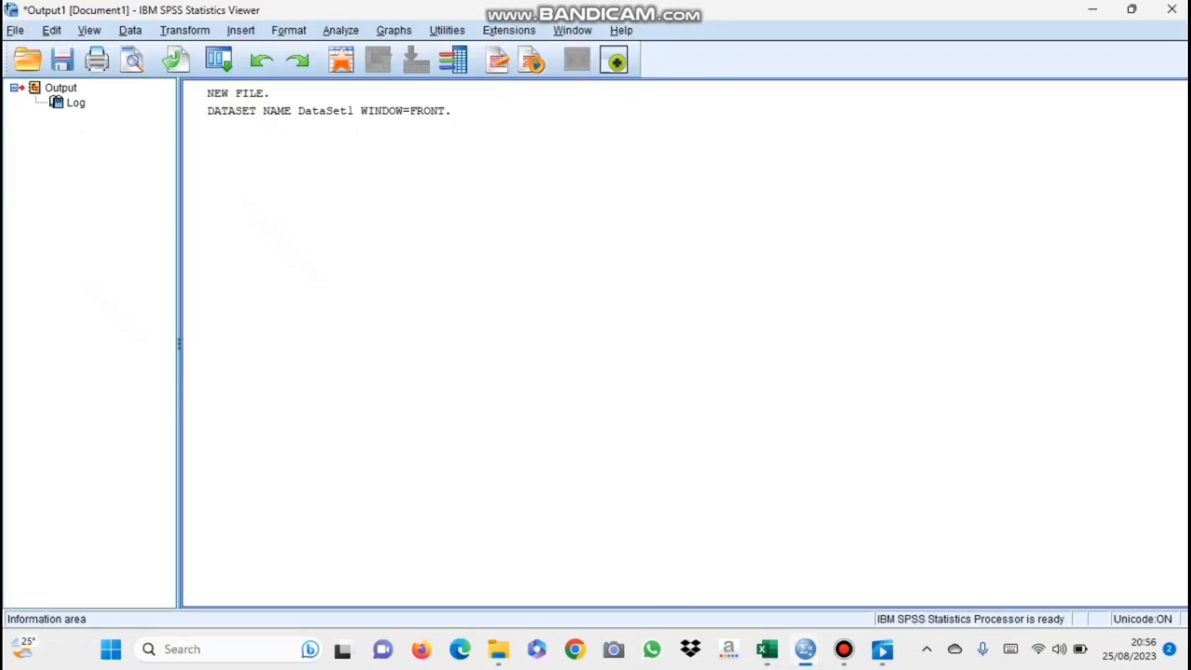
pyautogui.click(899, 562)
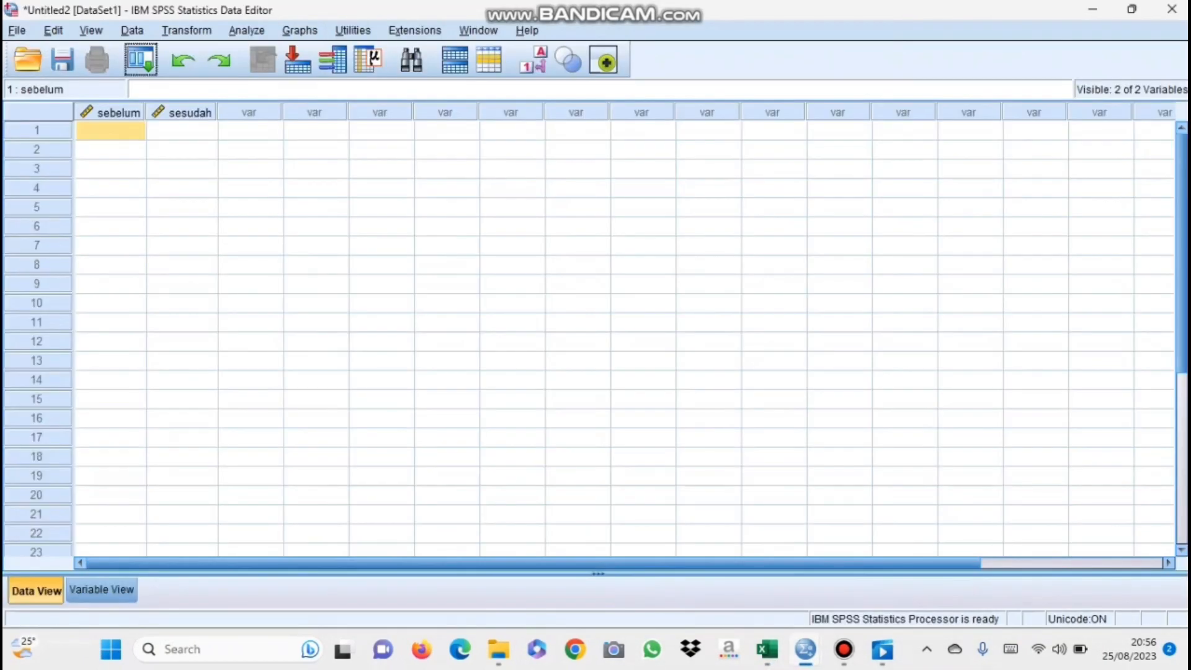
pyautogui.rightClick(124, 127)
pyautogui.click(161, 227)
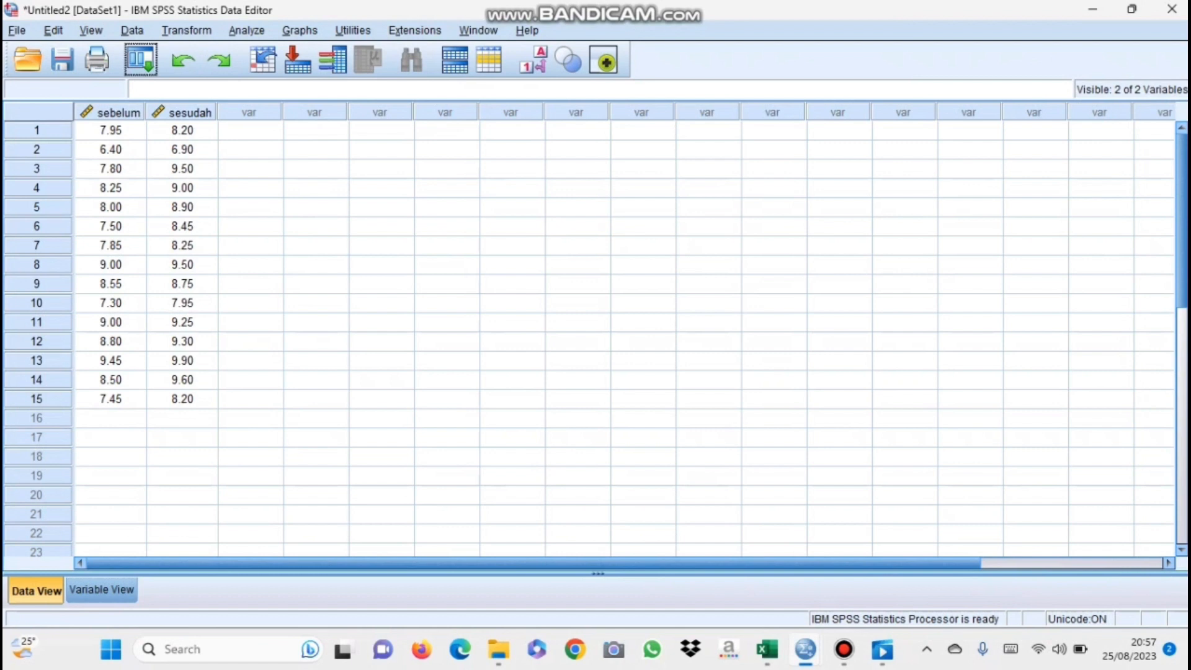
# Start a bivariate correlation analysis and add both the sebelum and sesudah variables to it
pyautogui.click(247, 31)
pyautogui.click(247, 30)
pyautogui.click(247, 30)
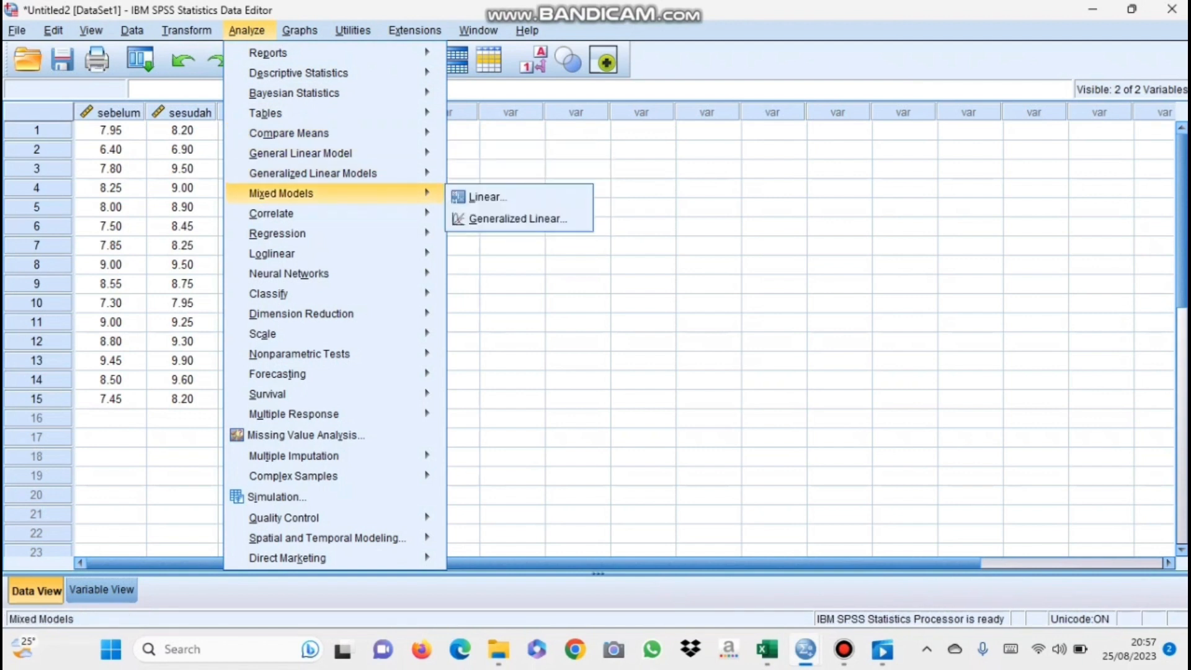
pyautogui.moveTo(279, 213)
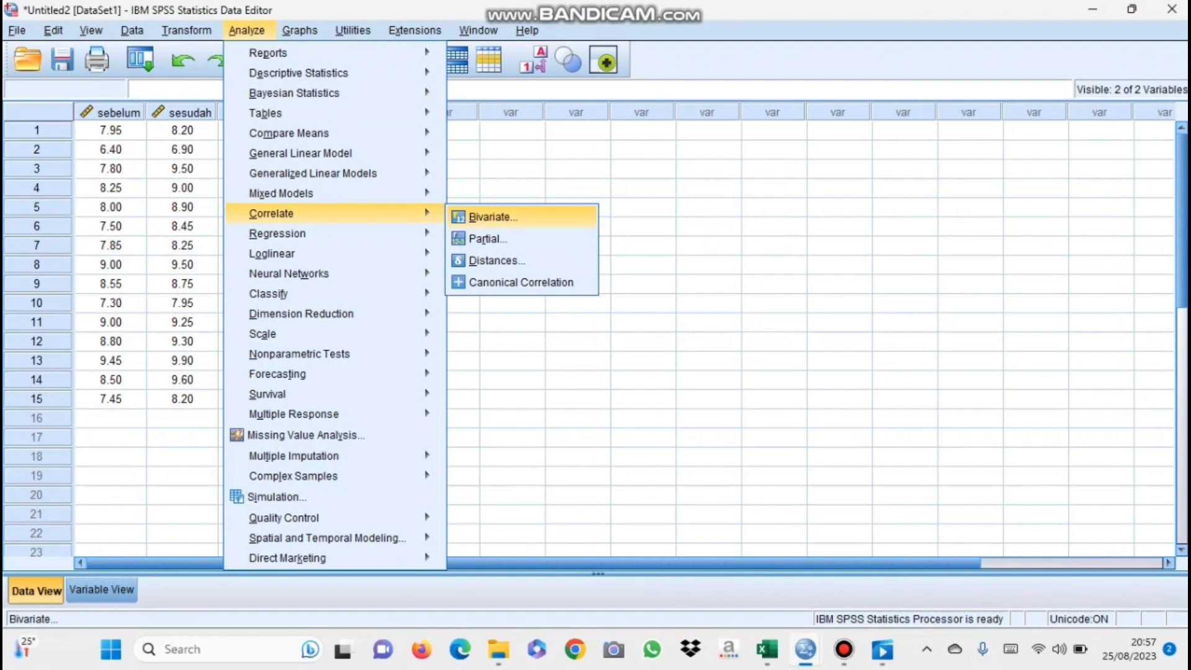
pyautogui.click(494, 217)
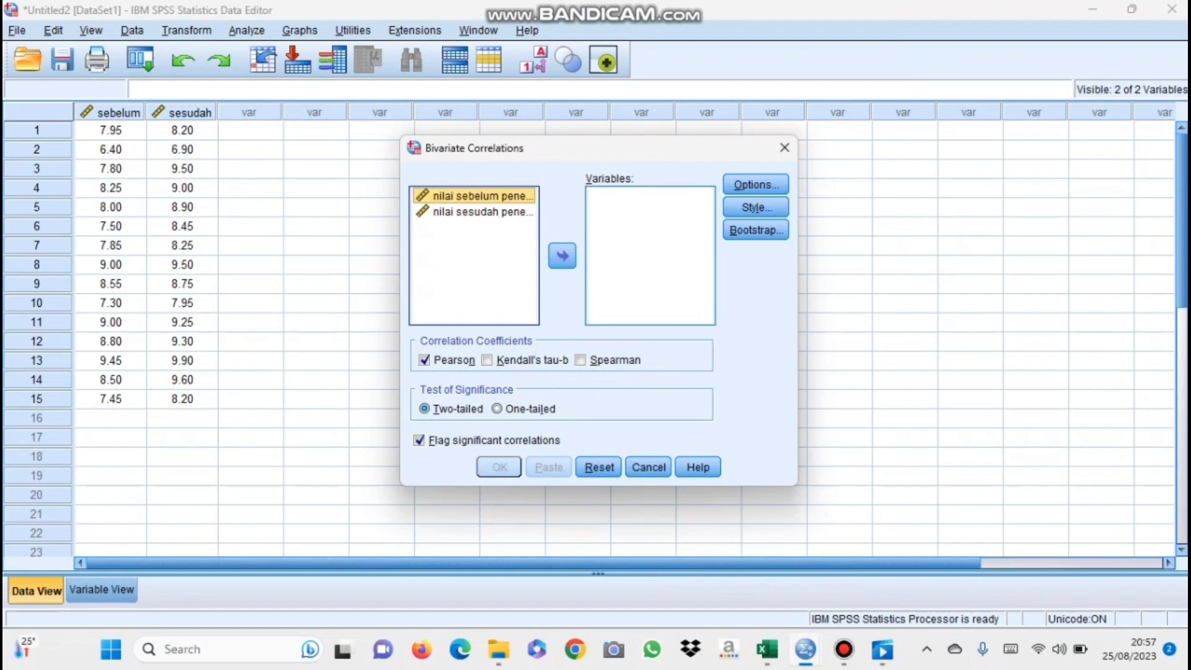
pyautogui.click(474, 212)
pyautogui.click(474, 196)
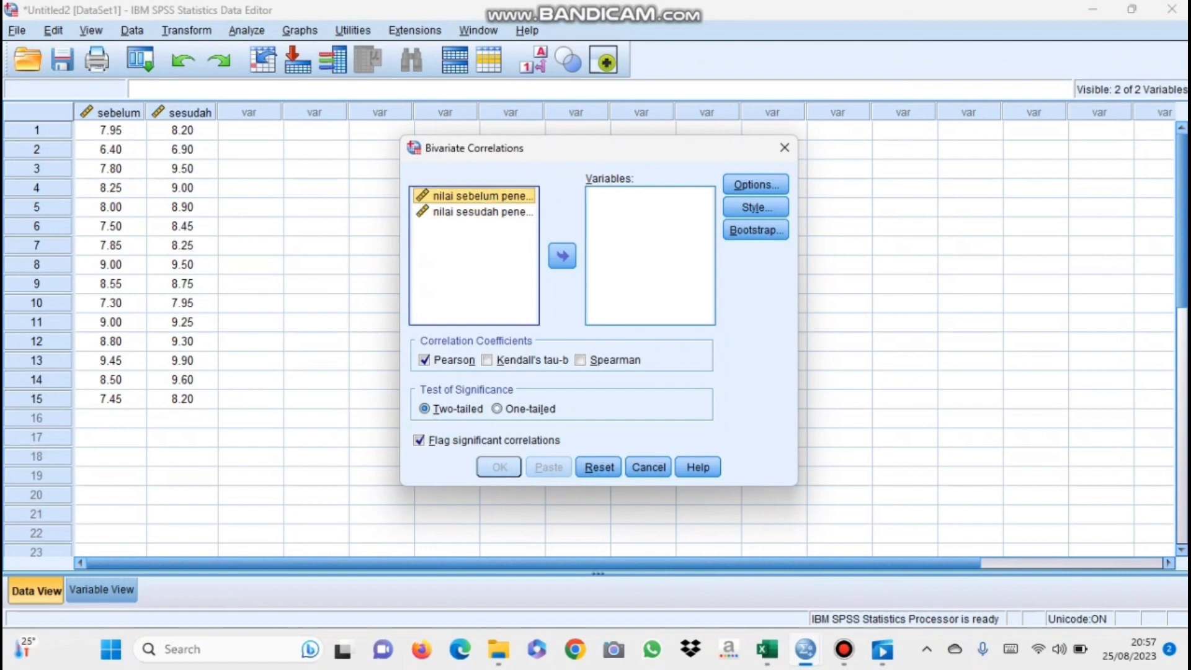
pyautogui.click(474, 212)
pyautogui.click(474, 196)
pyautogui.click(474, 212)
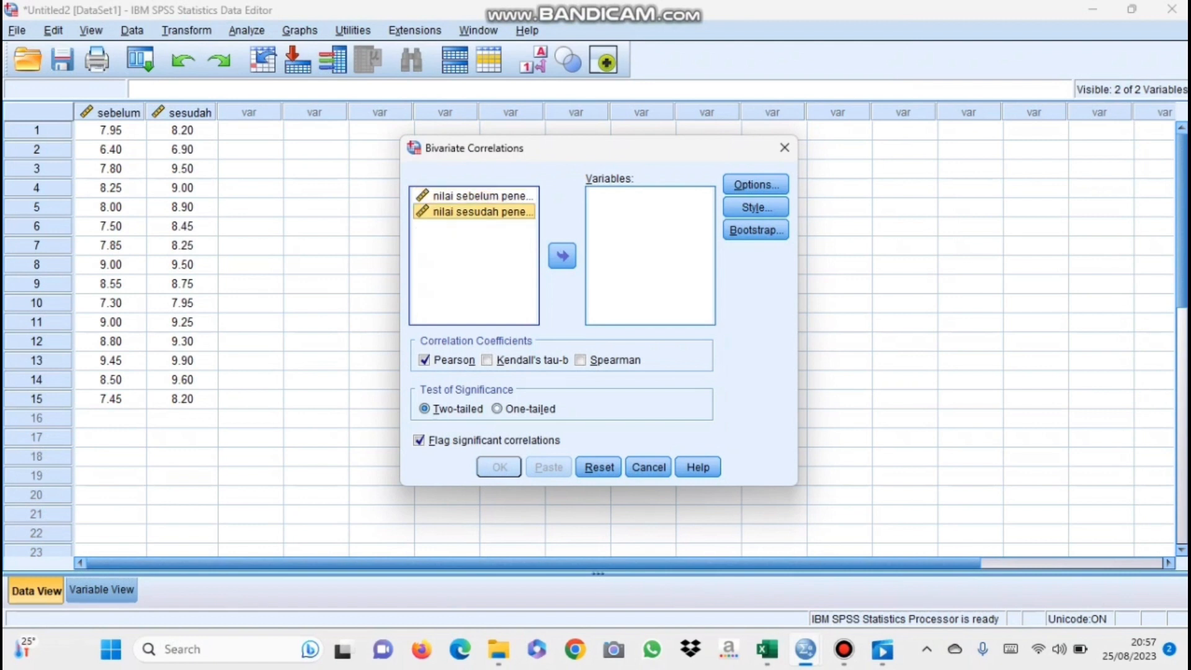
pyautogui.click(474, 196)
pyautogui.click(474, 212)
pyautogui.click(474, 196)
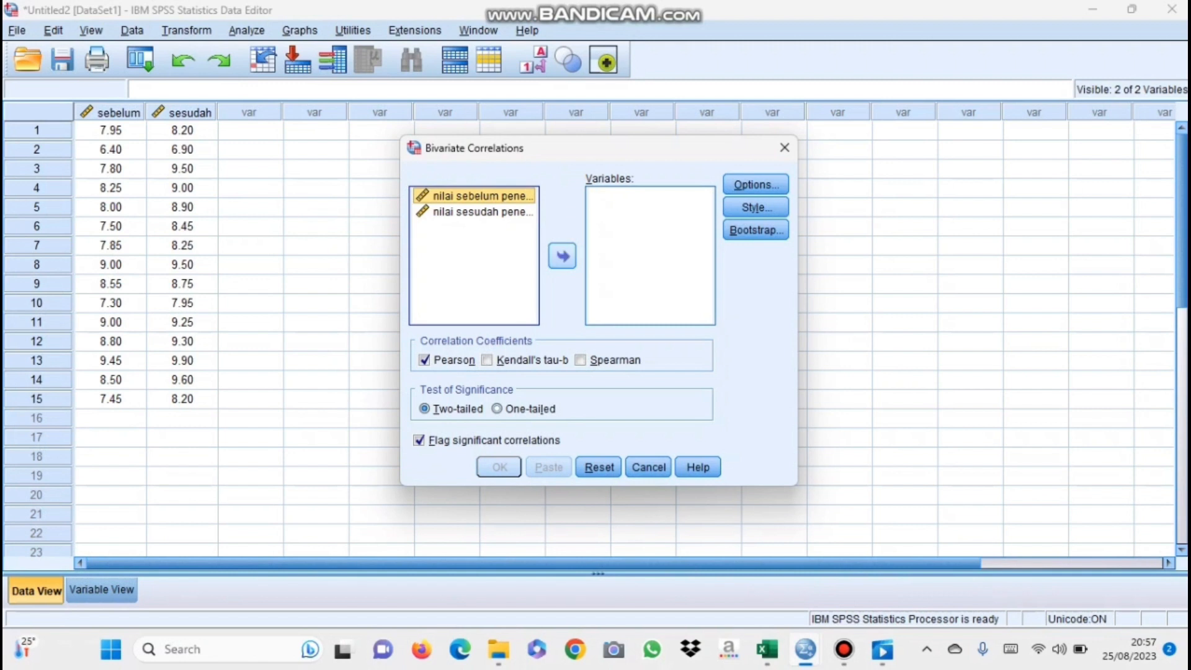
pyautogui.click(562, 255)
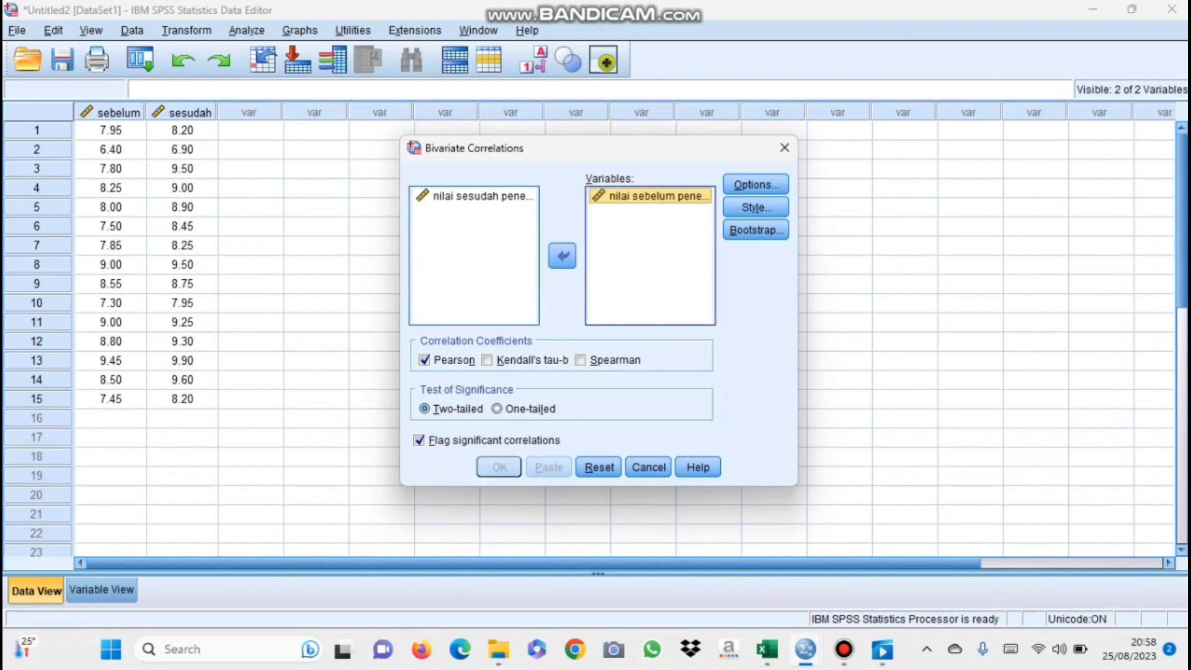
pyautogui.click(474, 196)
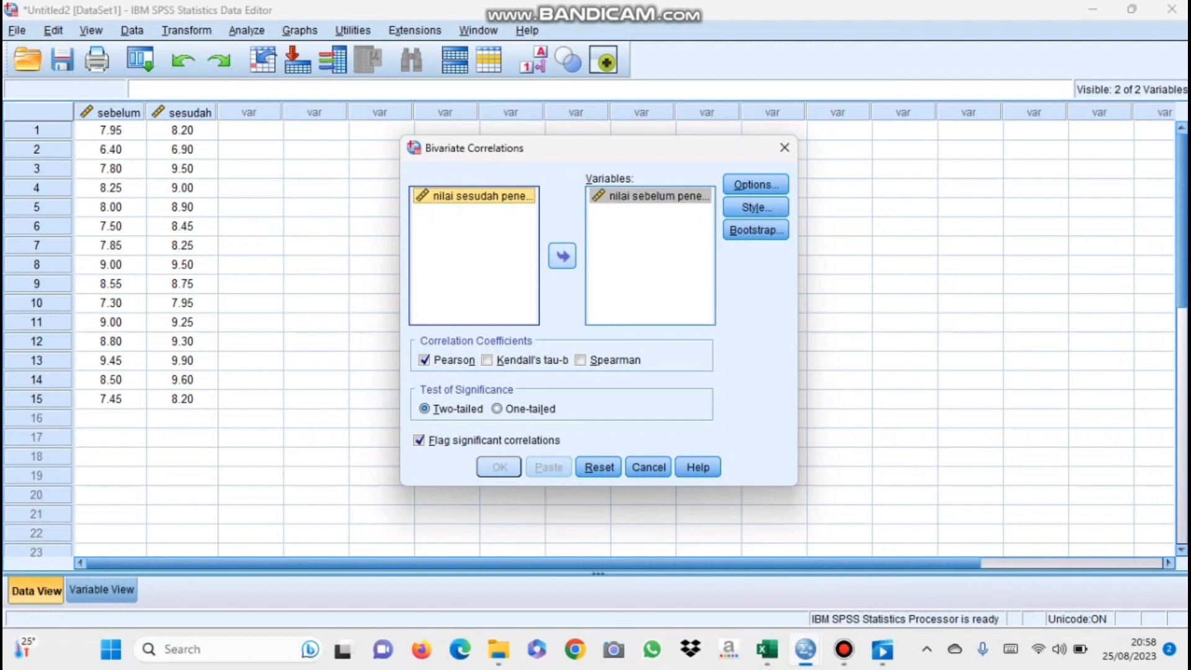
pyautogui.click(562, 256)
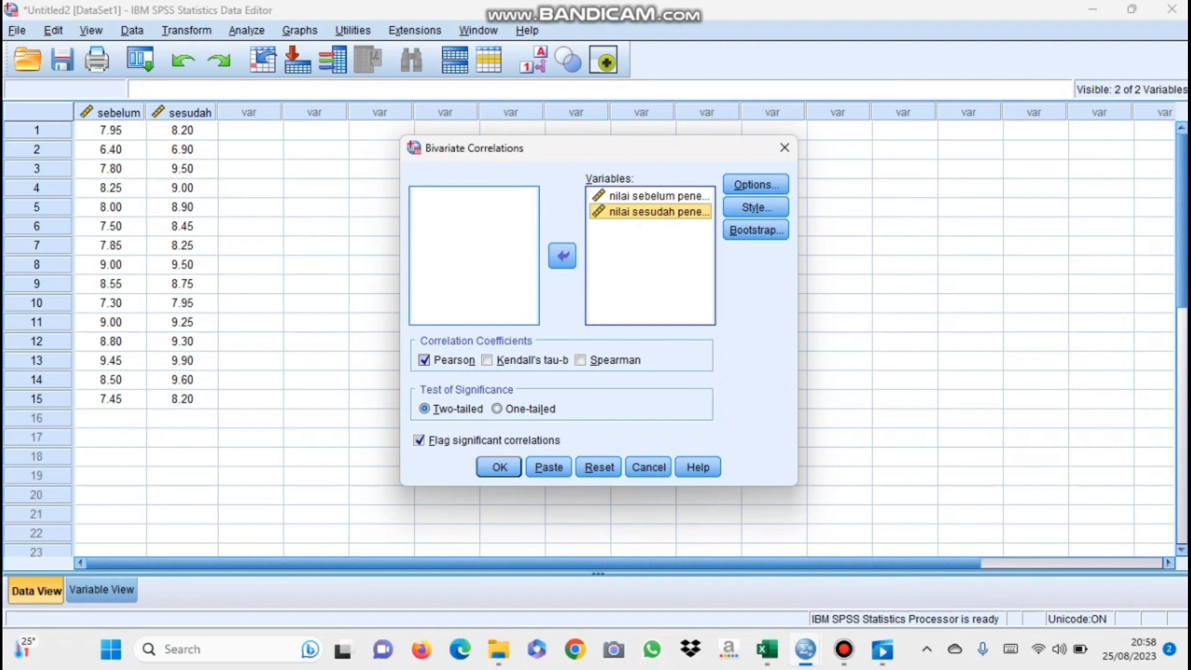
# Keep the Pearson coefficient, the two-tailed significance test and the flagging of significant correlations enabled
pyautogui.click(425, 360)
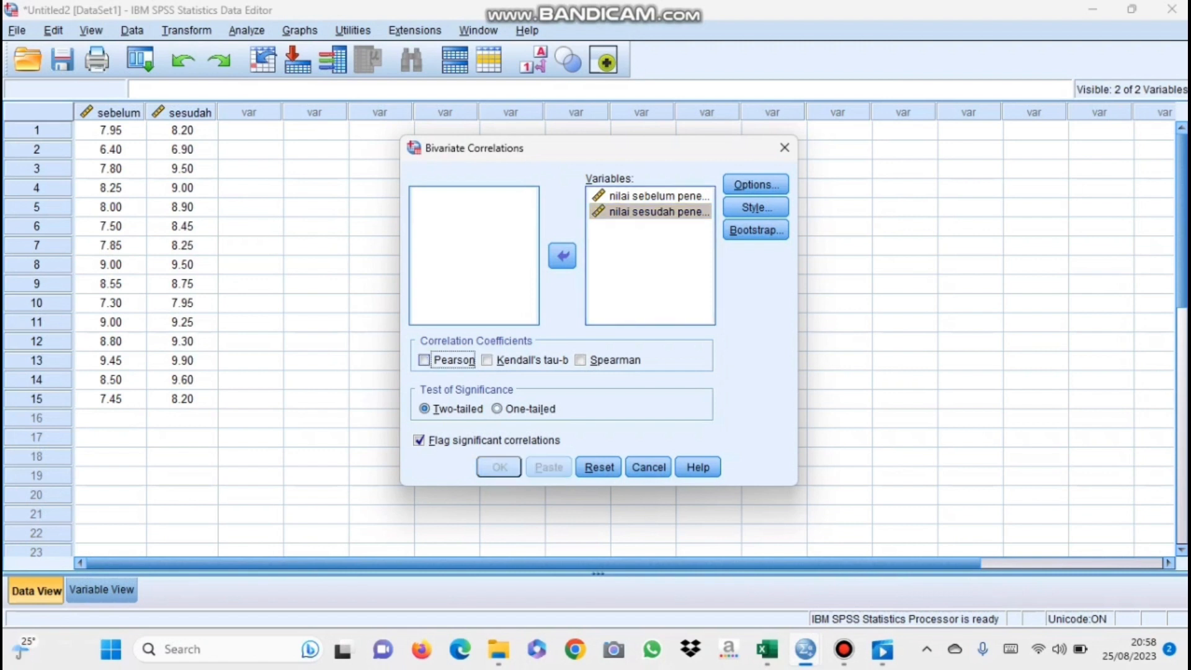
pyautogui.click(424, 360)
pyautogui.click(425, 360)
pyautogui.click(425, 360)
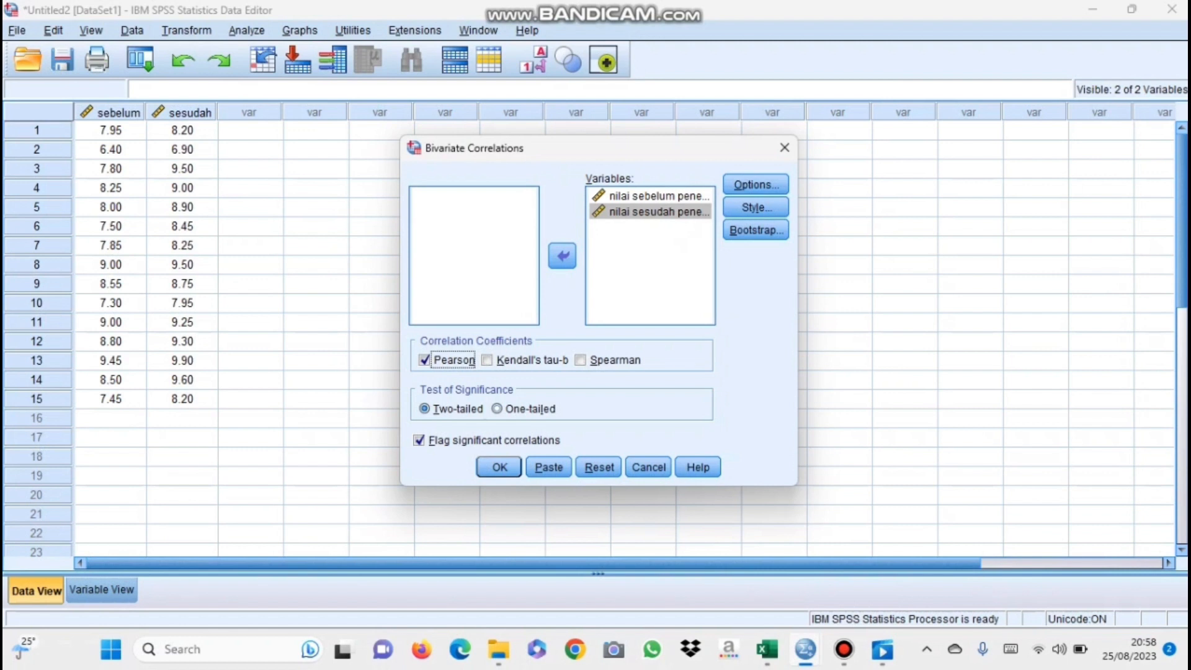
pyautogui.click(426, 409)
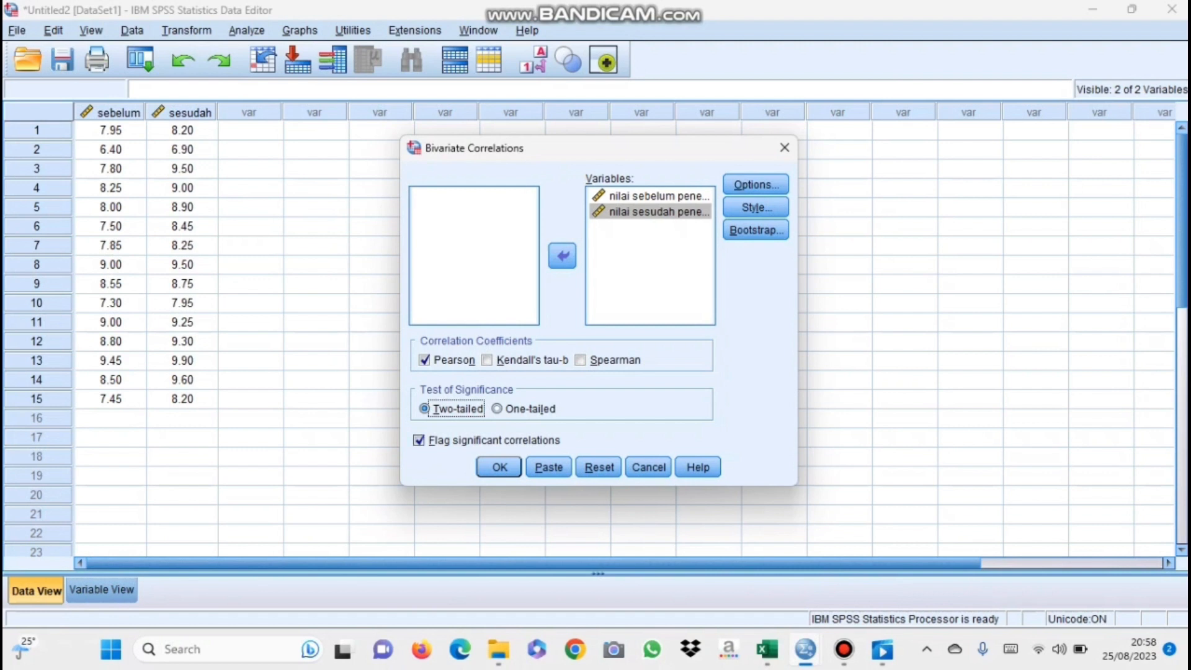
pyautogui.click(420, 440)
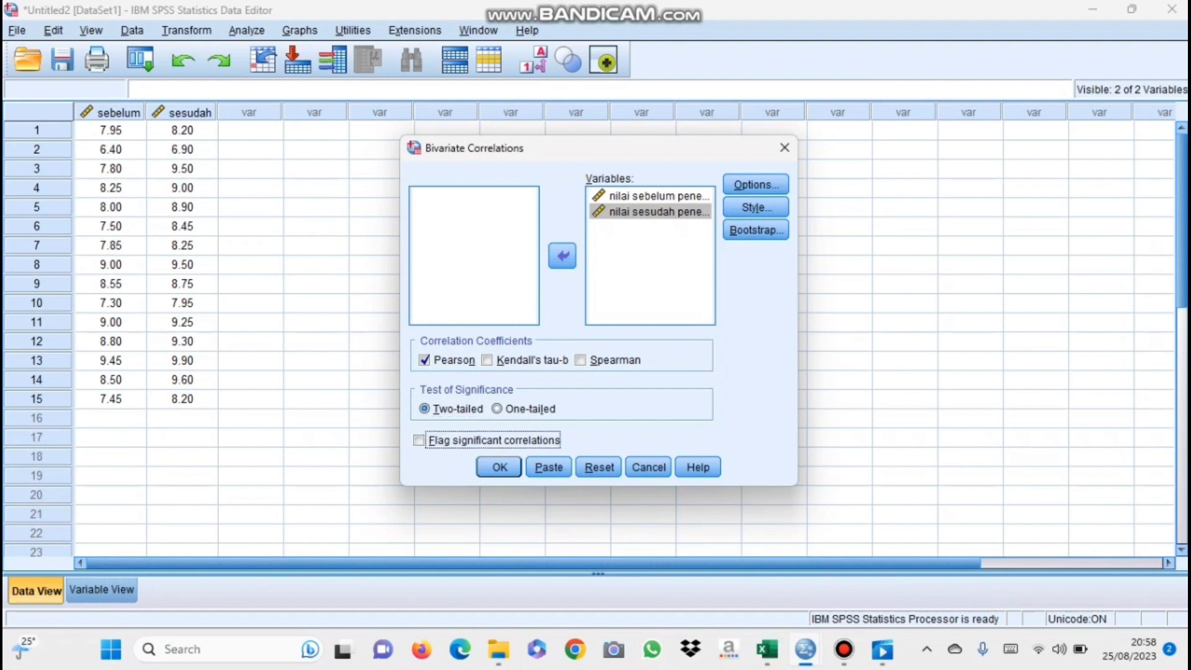
pyautogui.click(420, 440)
# Set missing values to Exclude cases pairwise and run the bivariate correlation analysis
pyautogui.click(756, 184)
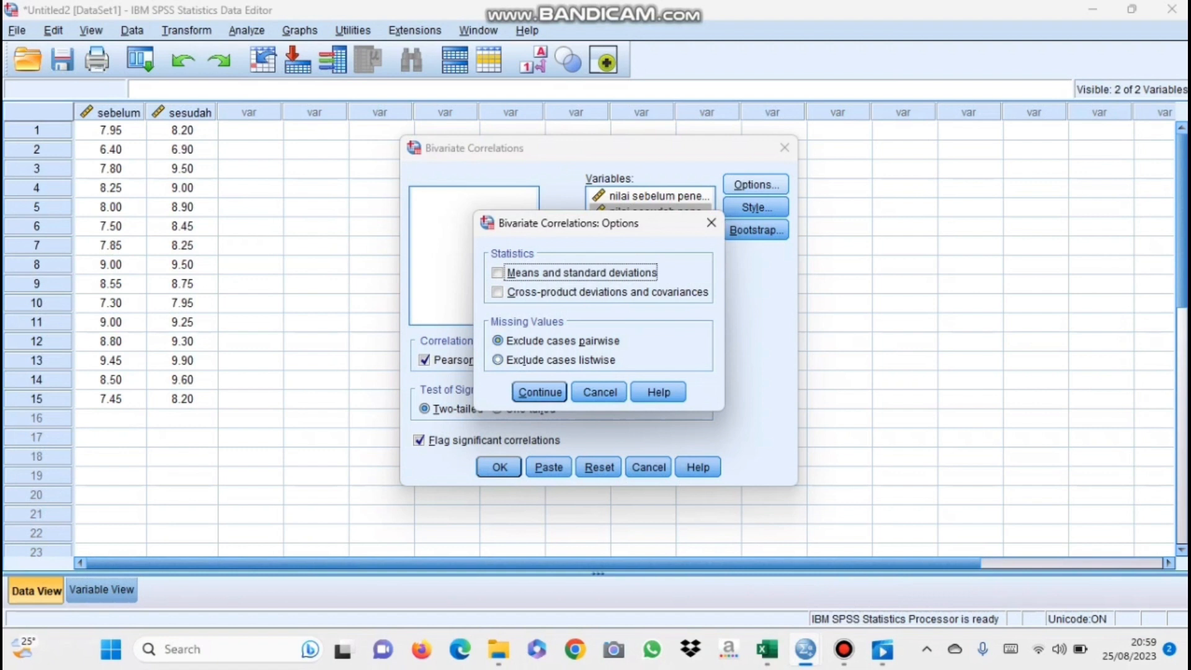
pyautogui.click(546, 341)
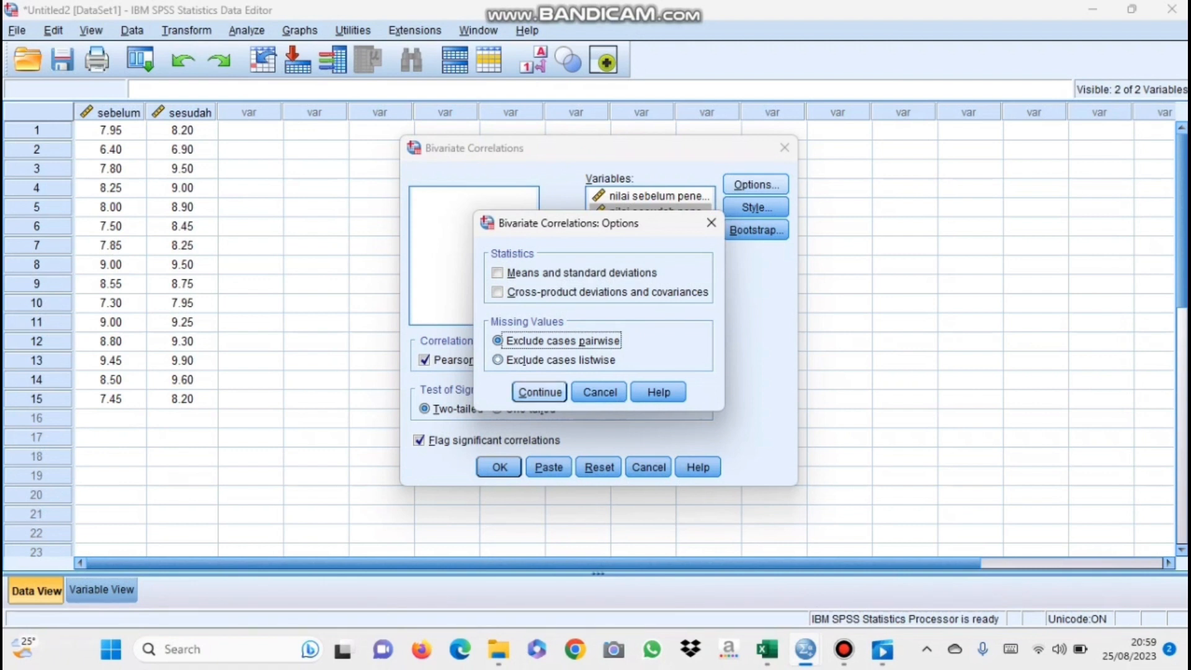
pyautogui.click(540, 392)
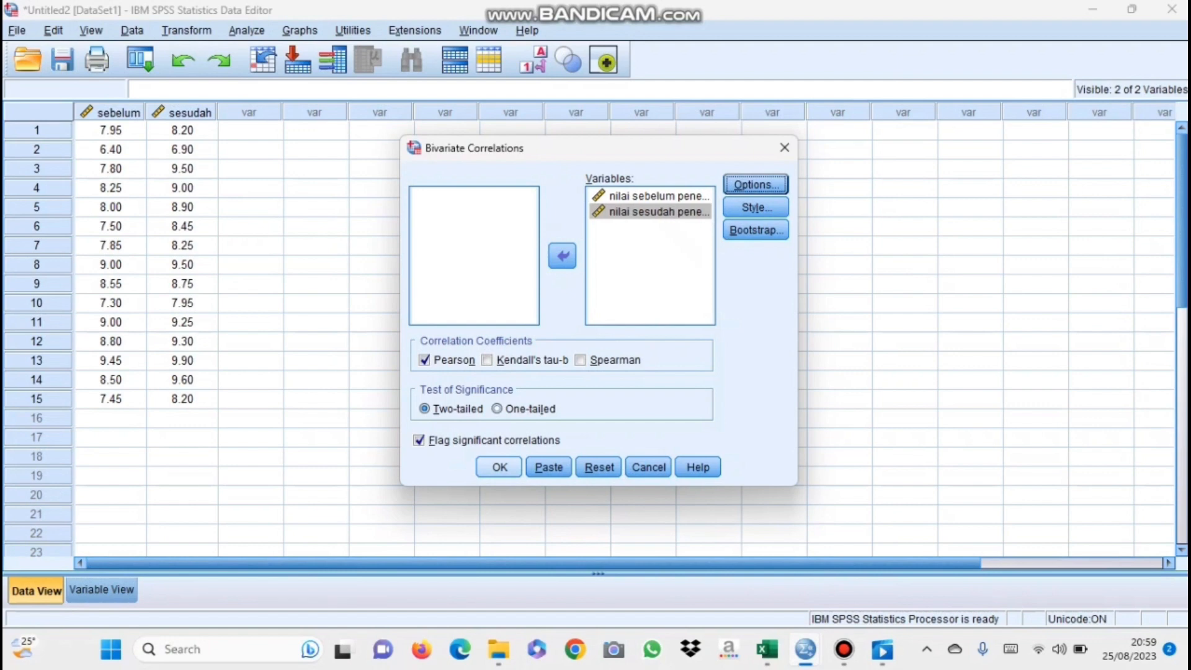
pyautogui.click(499, 468)
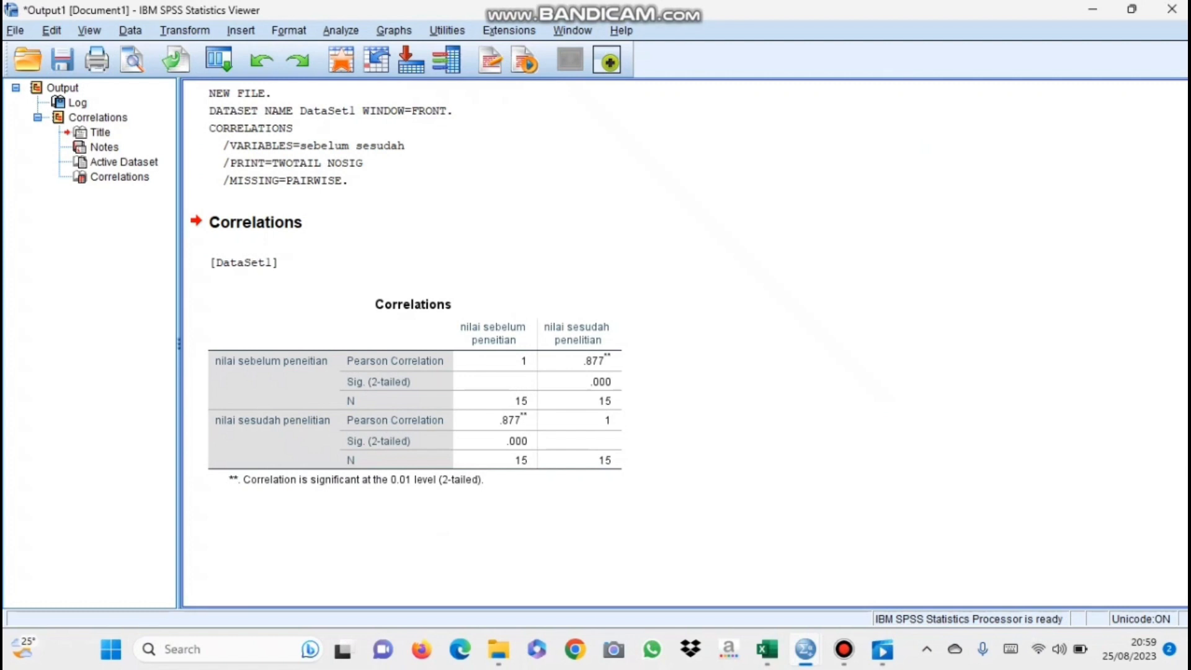
# Select the Correlations table in the output
pyautogui.click(416, 392)
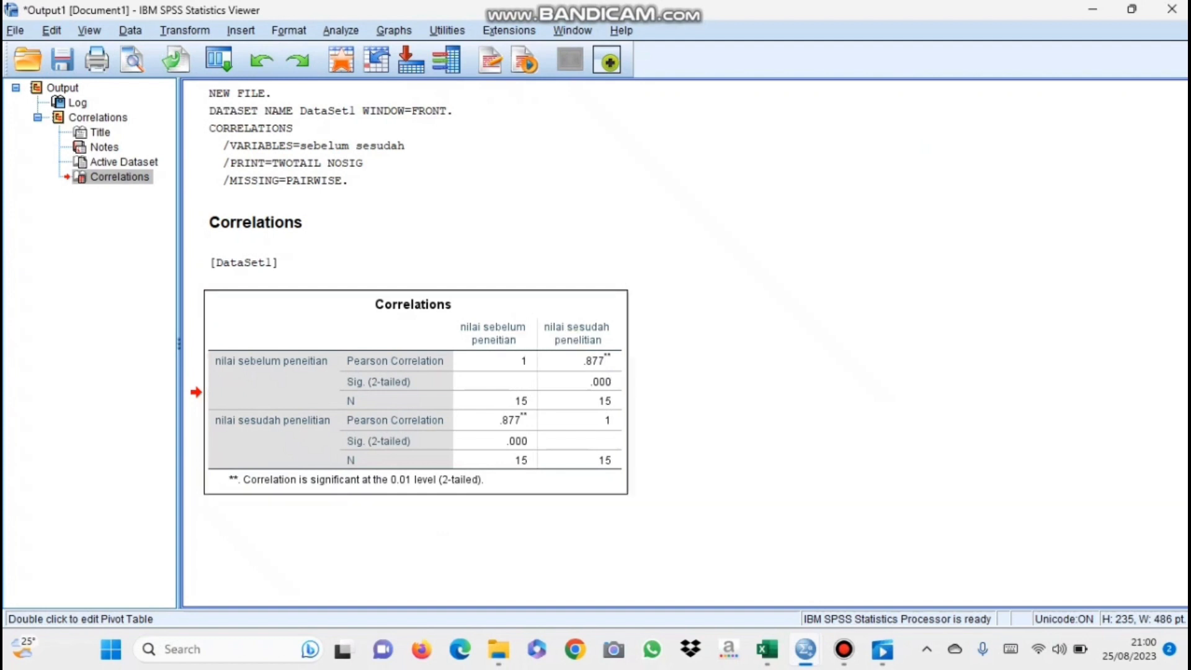
pyautogui.click(491, 266)
pyautogui.click(495, 310)
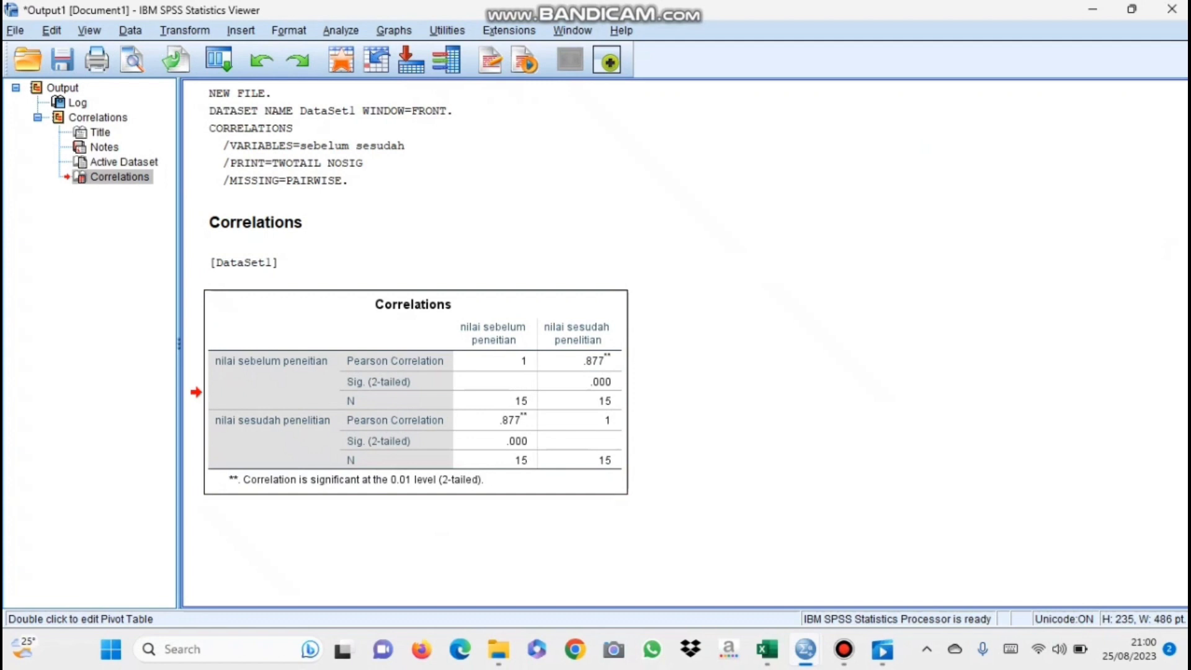